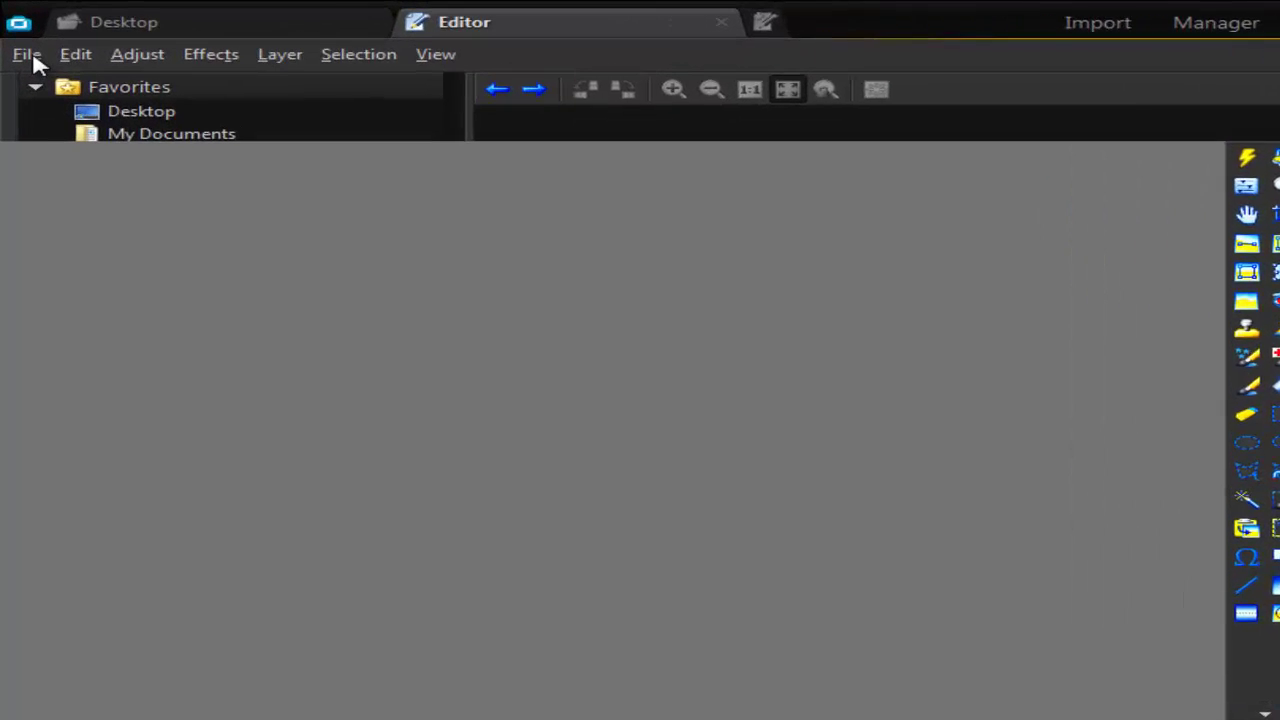
Create a new white 1100 × 951 pixel, 48-bit image and crop it to about 1097 × 628 pixels
click(20, 39)
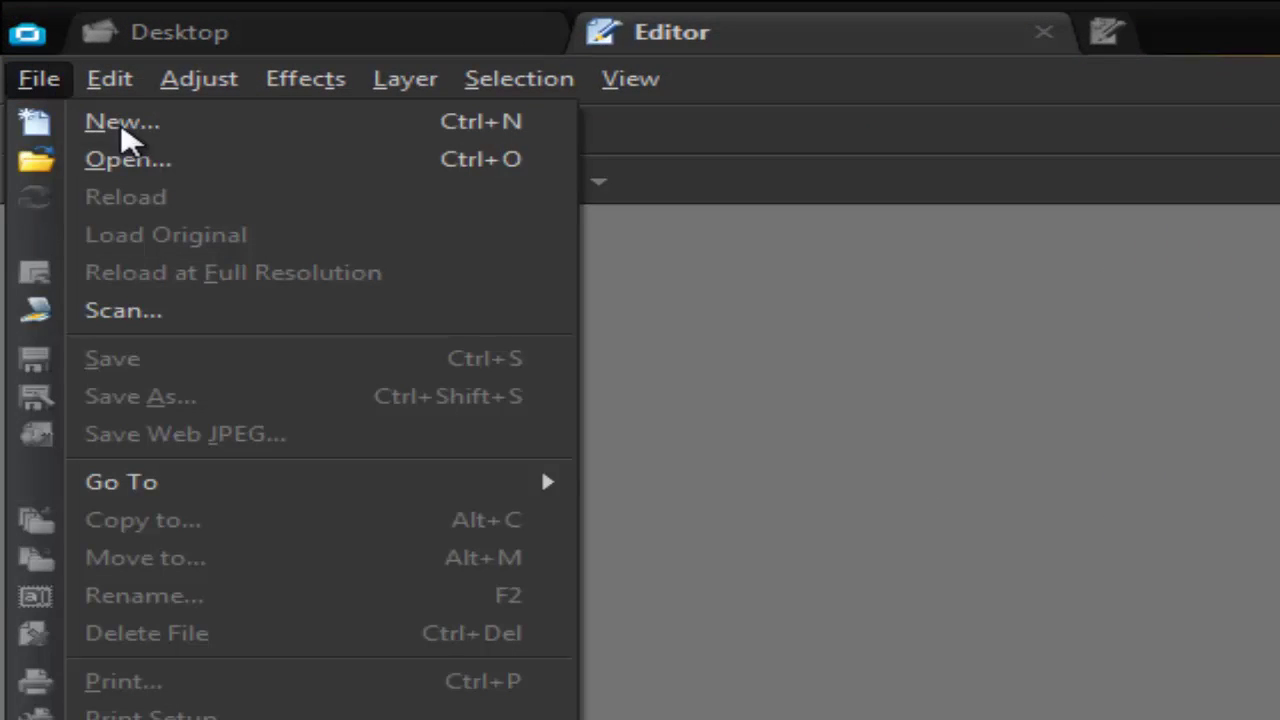
click(108, 122)
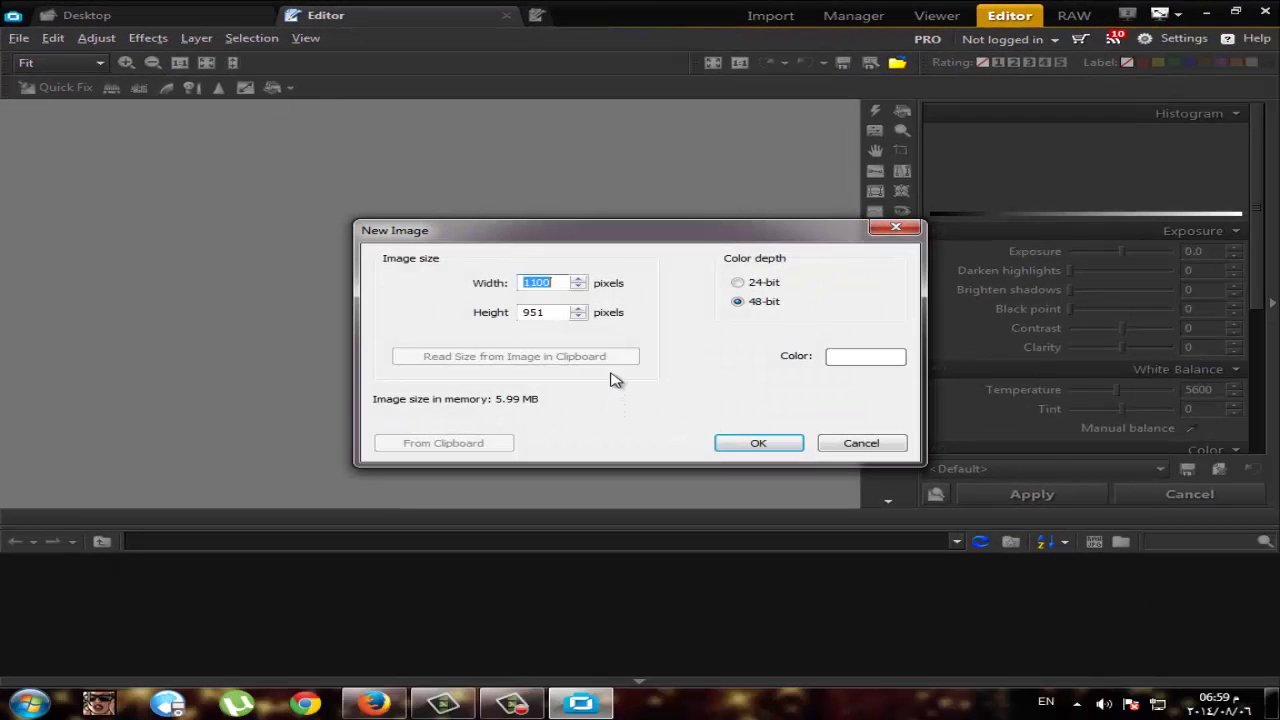
click(758, 443)
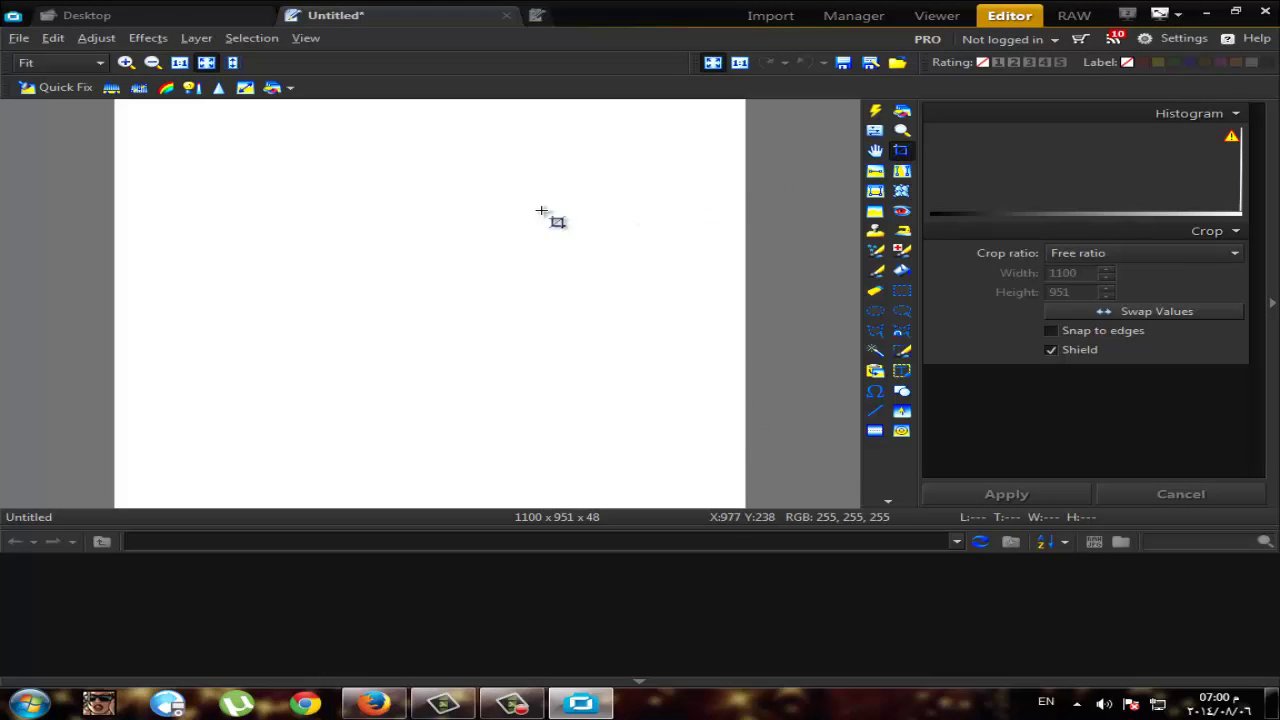
drag(120, 194, 840, 468)
double_click(549, 309)
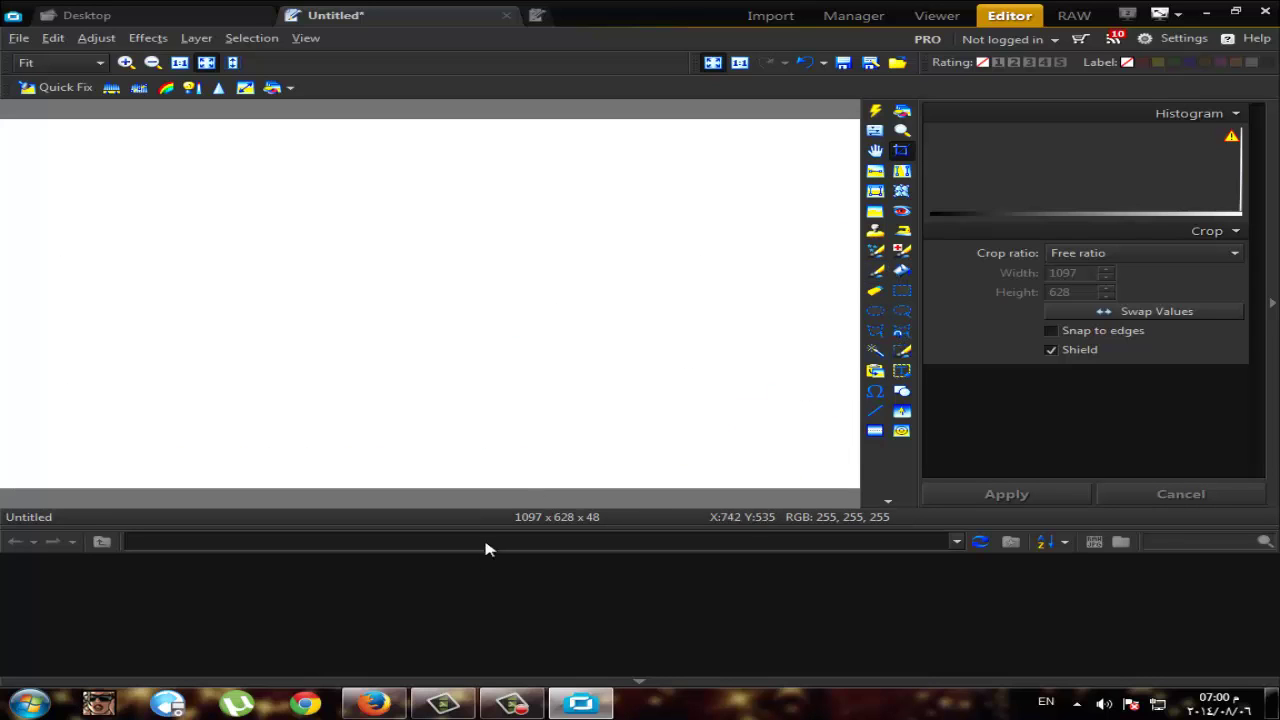
Switch to Firefox and search Google Images for "paper texture"
click(373, 703)
click(808, 329)
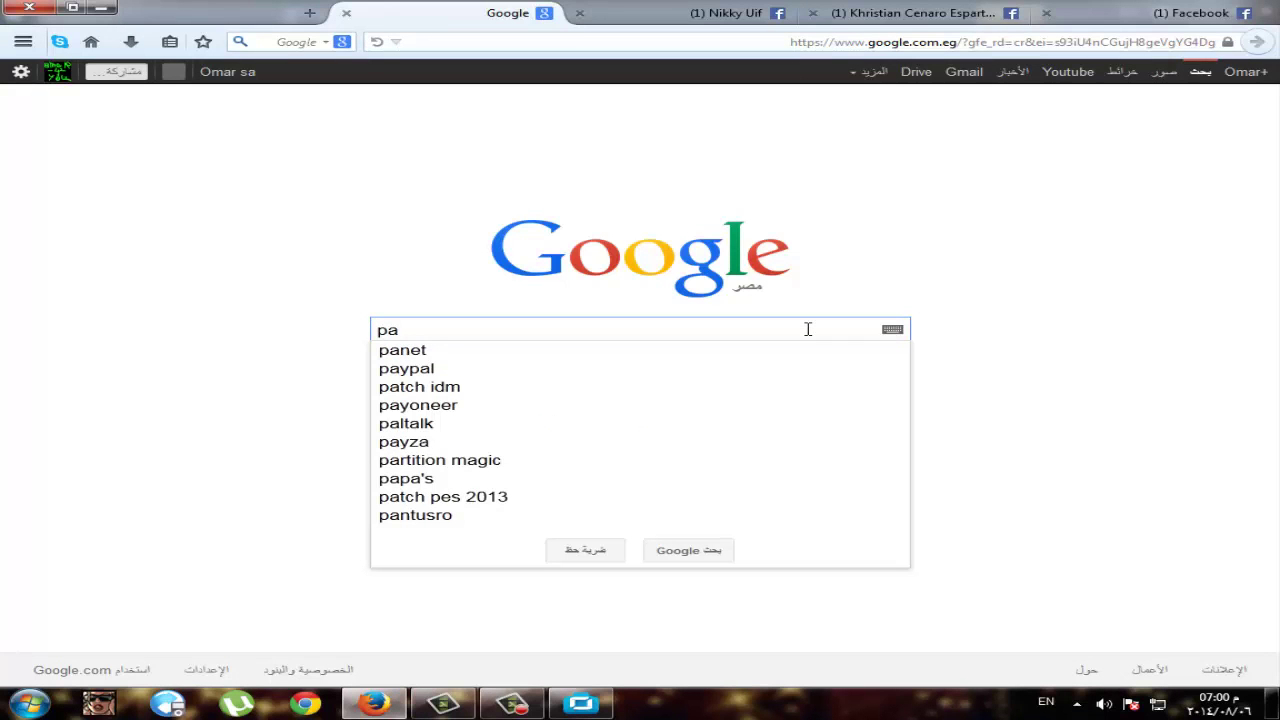
text(paper)
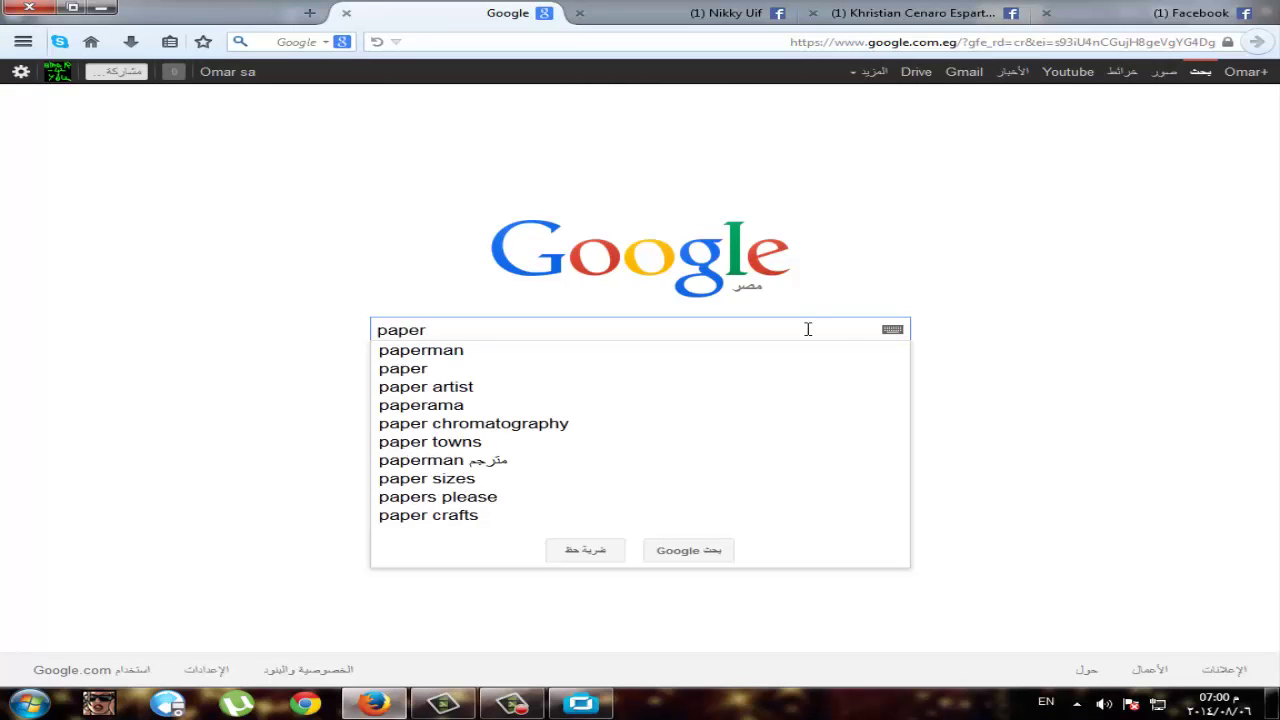
text( te)
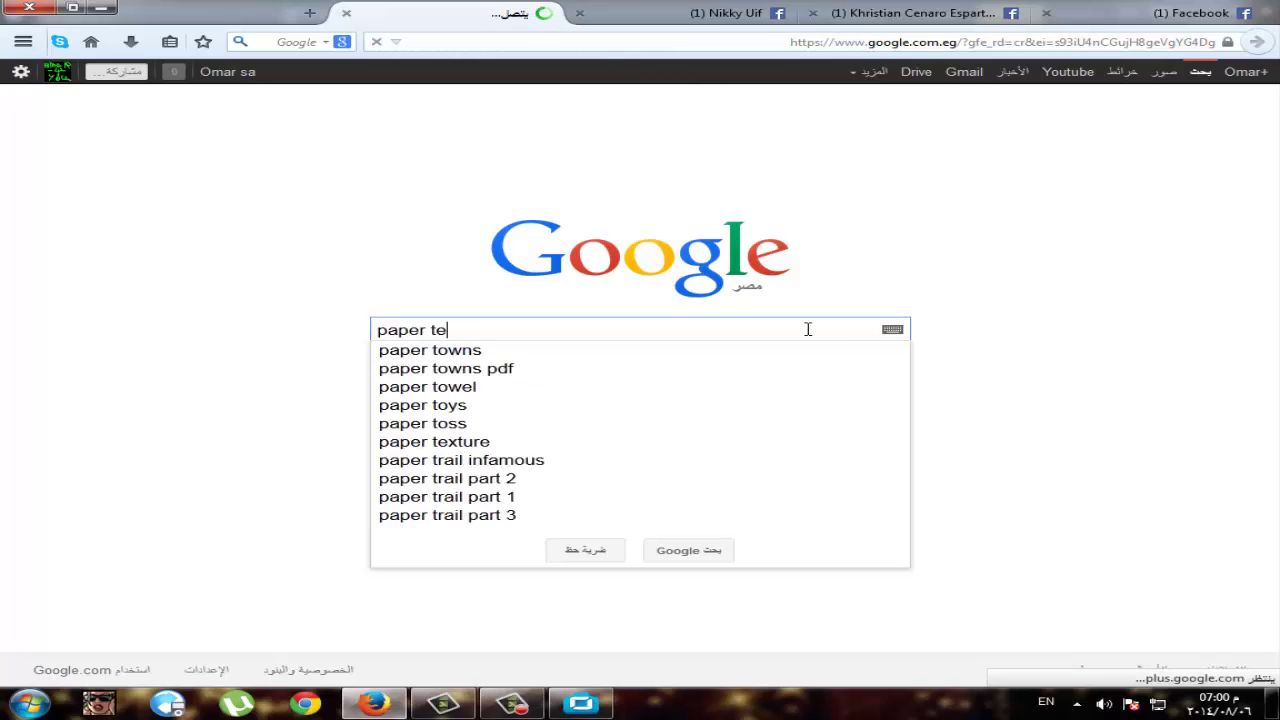
text(xture)
key(Return)
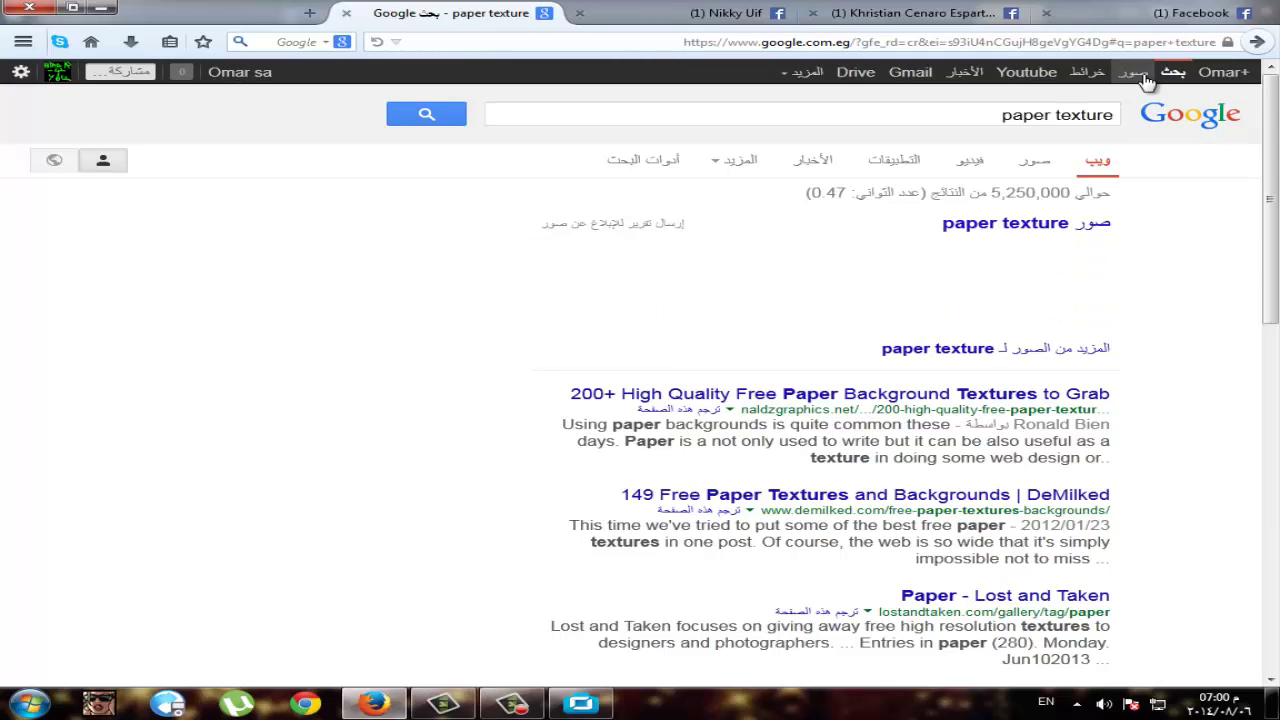
click(1145, 80)
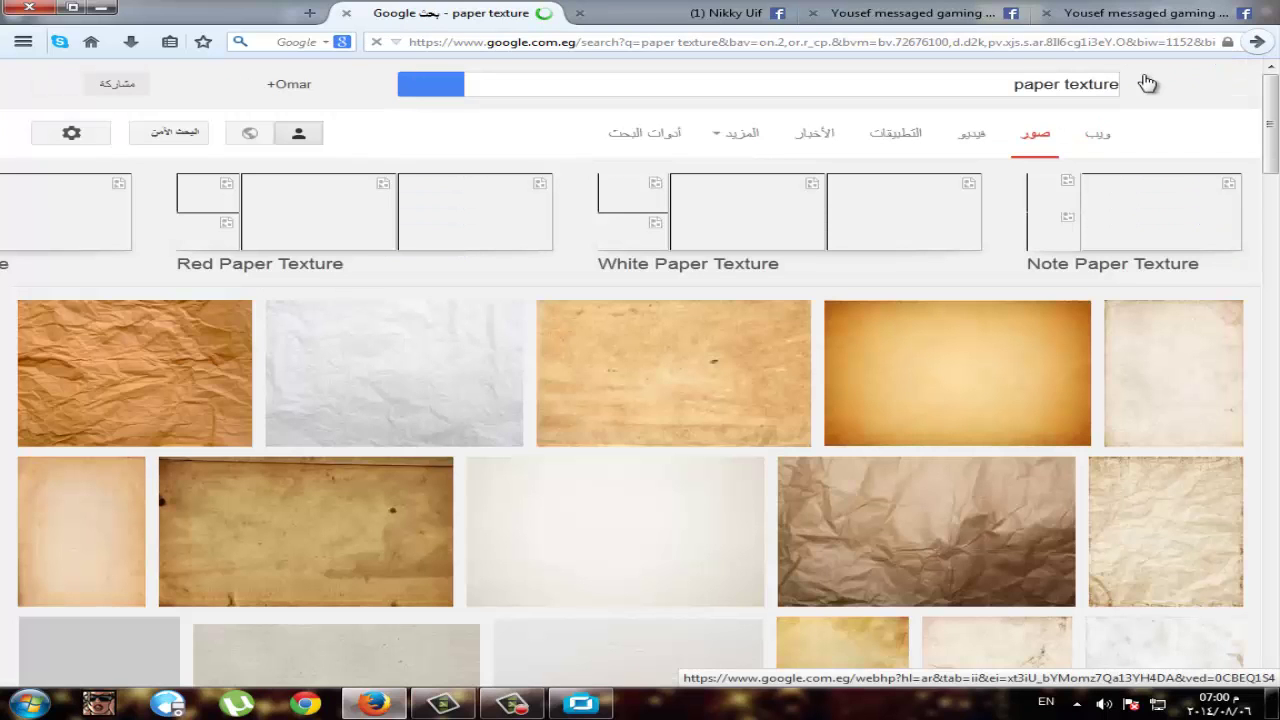
Open the deviantART page of the crumpled white paper texture and save its image to disk
click(377, 390)
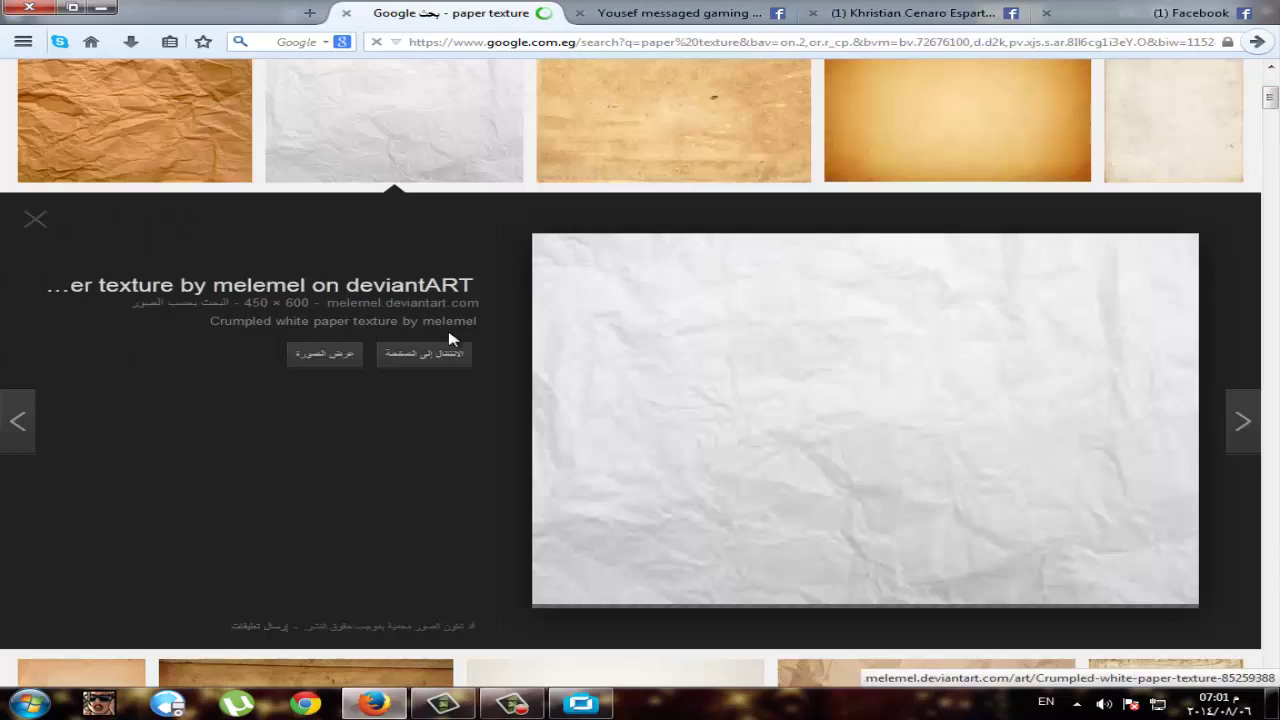
click(431, 355)
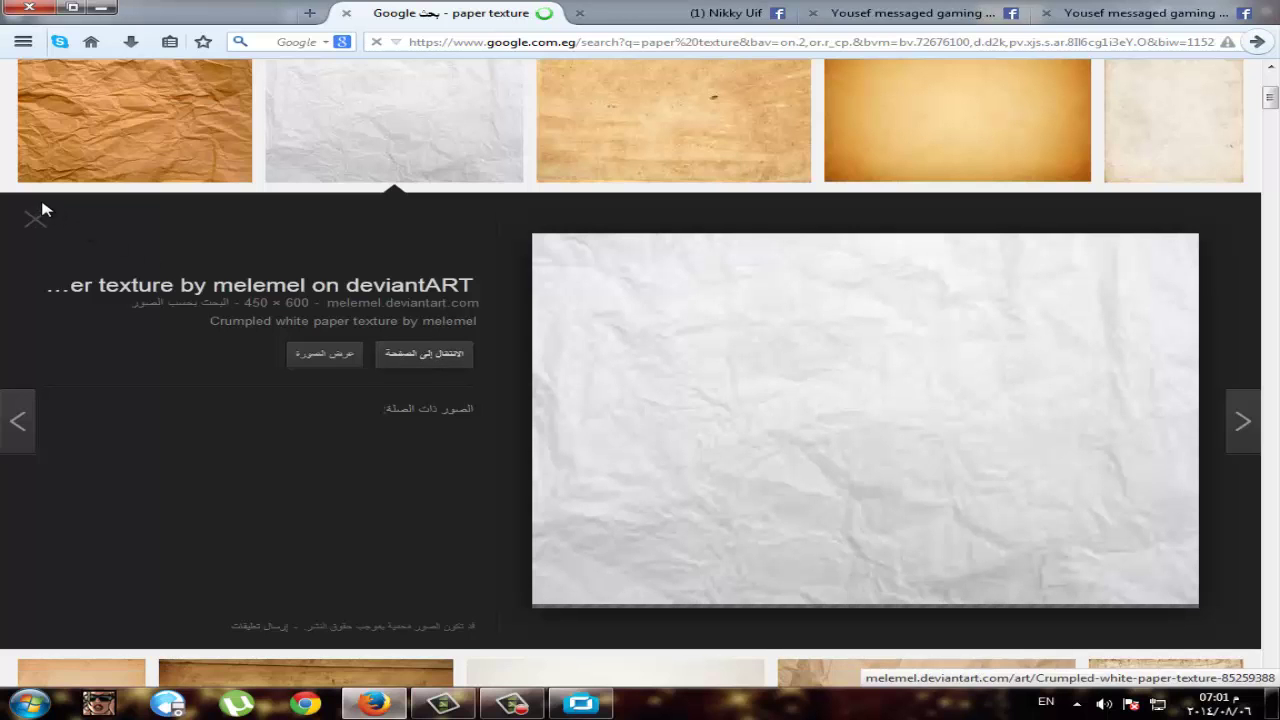
click(36, 220)
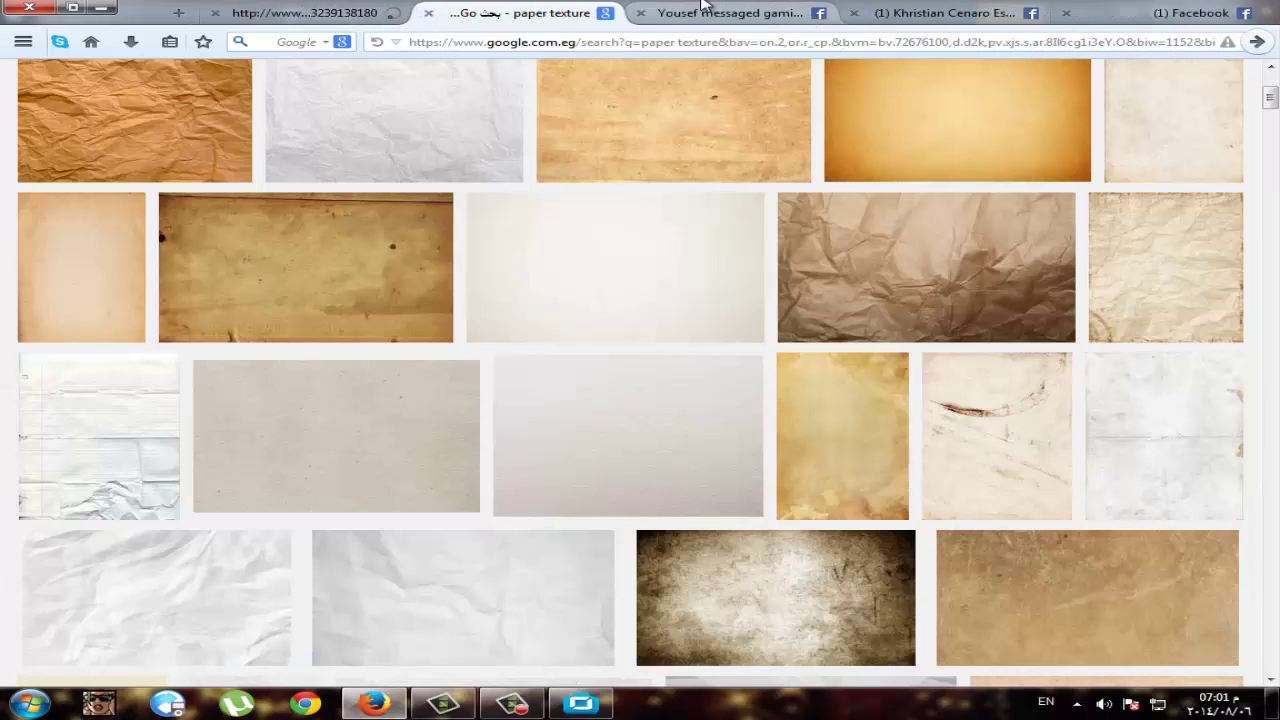
click(428, 14)
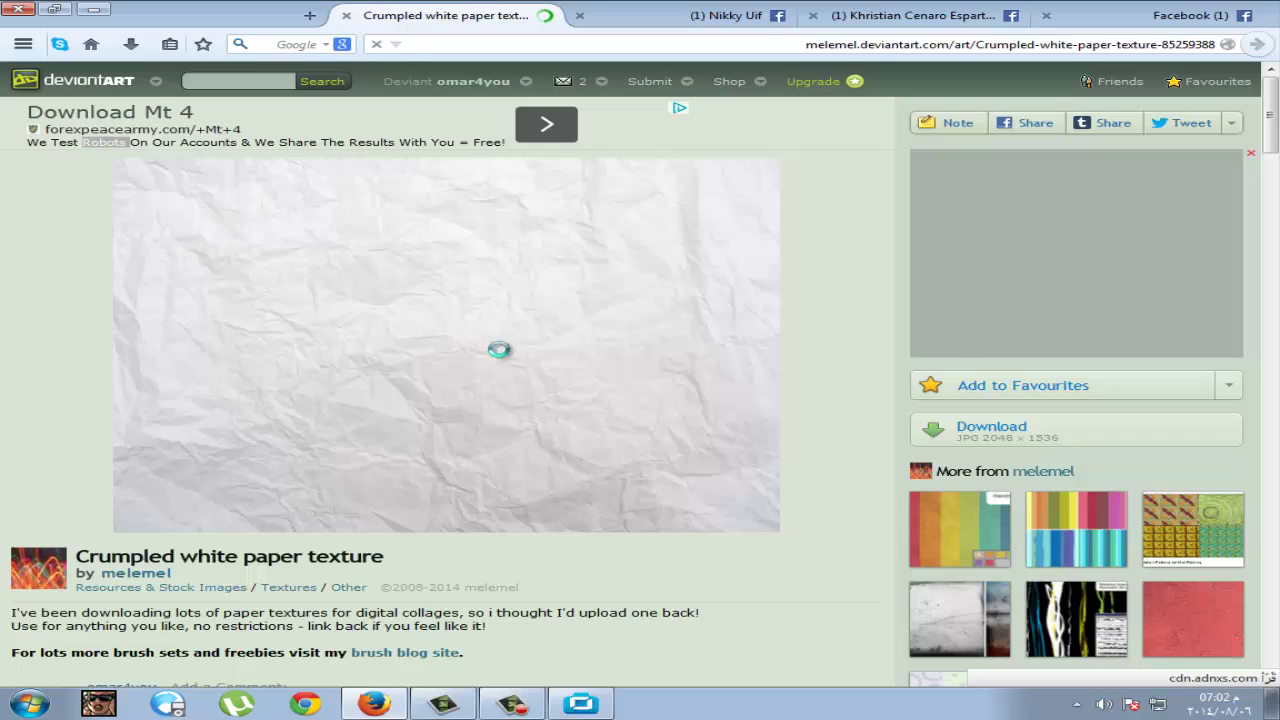
right_click(503, 357)
key(v)
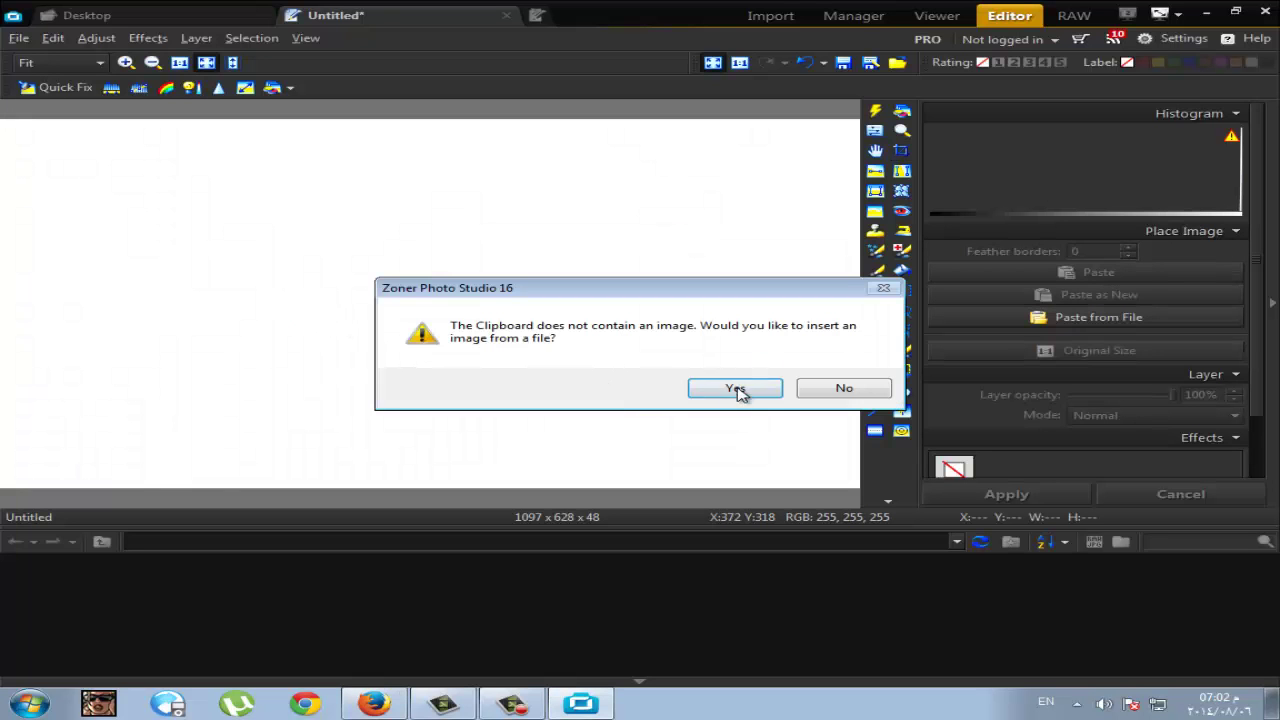
In Zoner Photo Studio, place the saved crumpled paper texture from "New folder (2)" into the untitled image
click(772, 382)
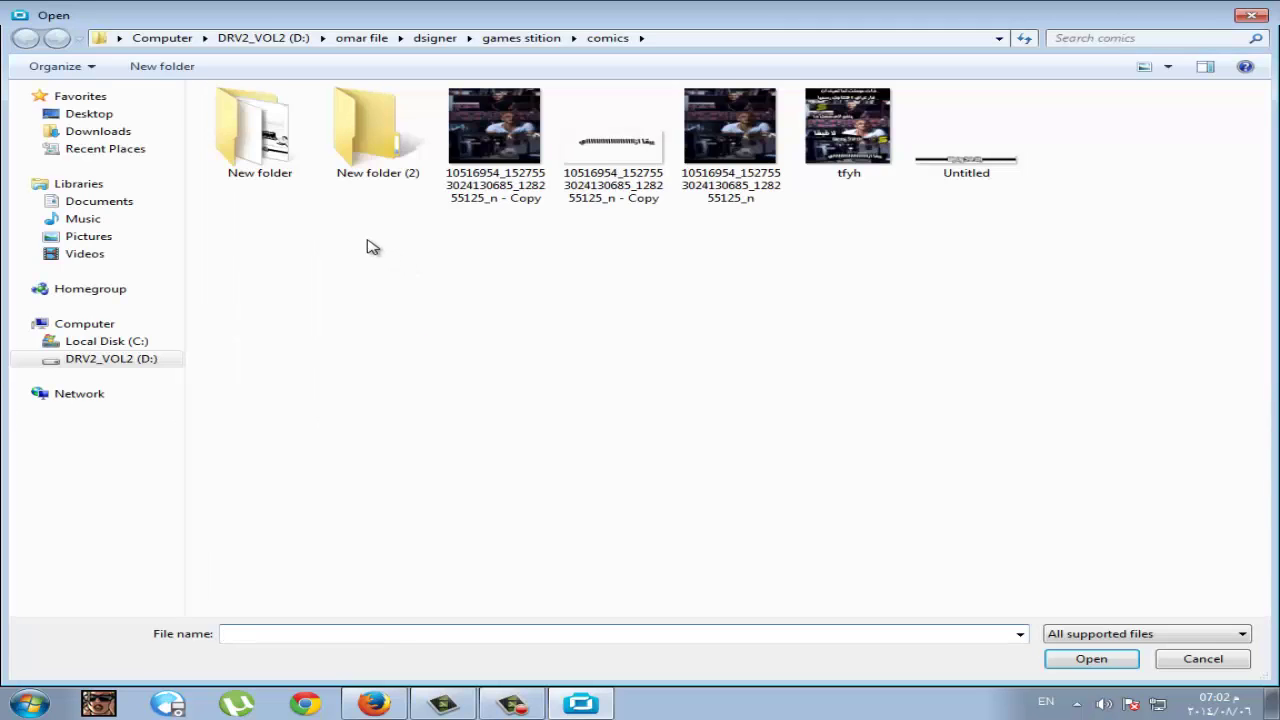
double_click(360, 156)
click(307, 153)
double_click(307, 153)
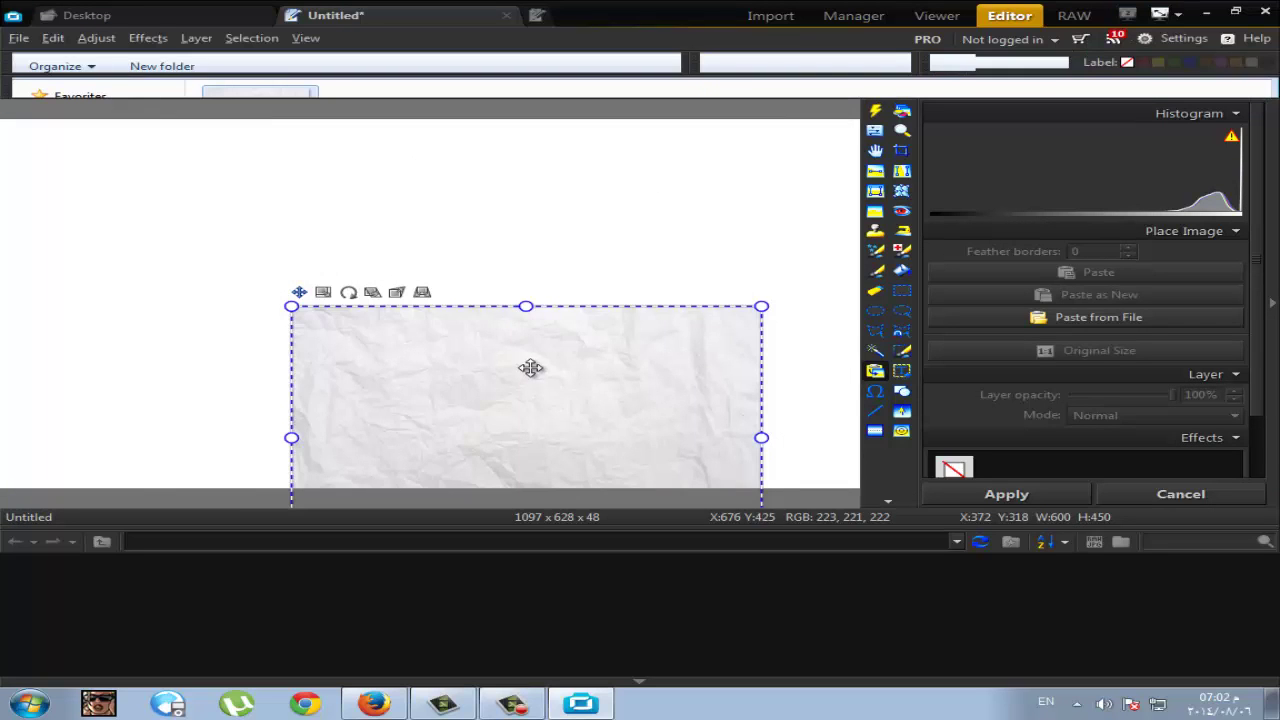
Enlarge the placed paper texture to about 1180 × 886 pixels, shifting it so it spans the full canvas
drag(529, 366, 451, 306)
drag(447, 243, 166, 143)
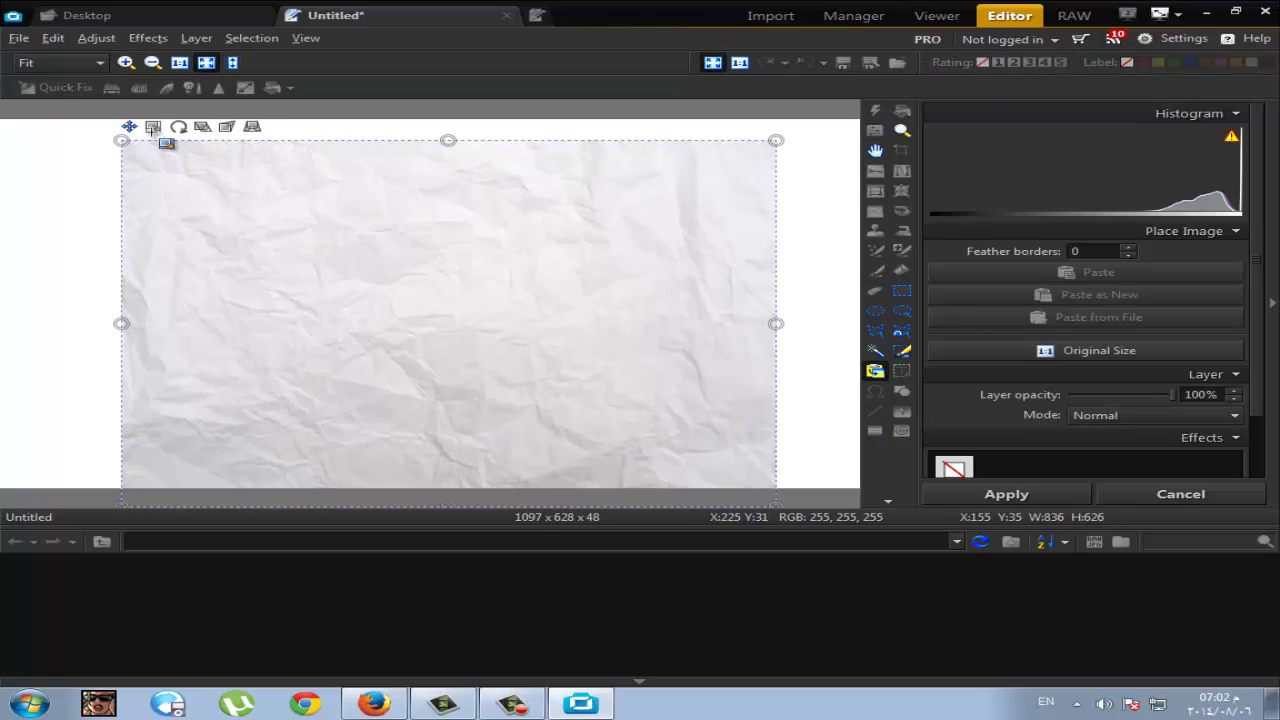
drag(349, 246, 320, 235)
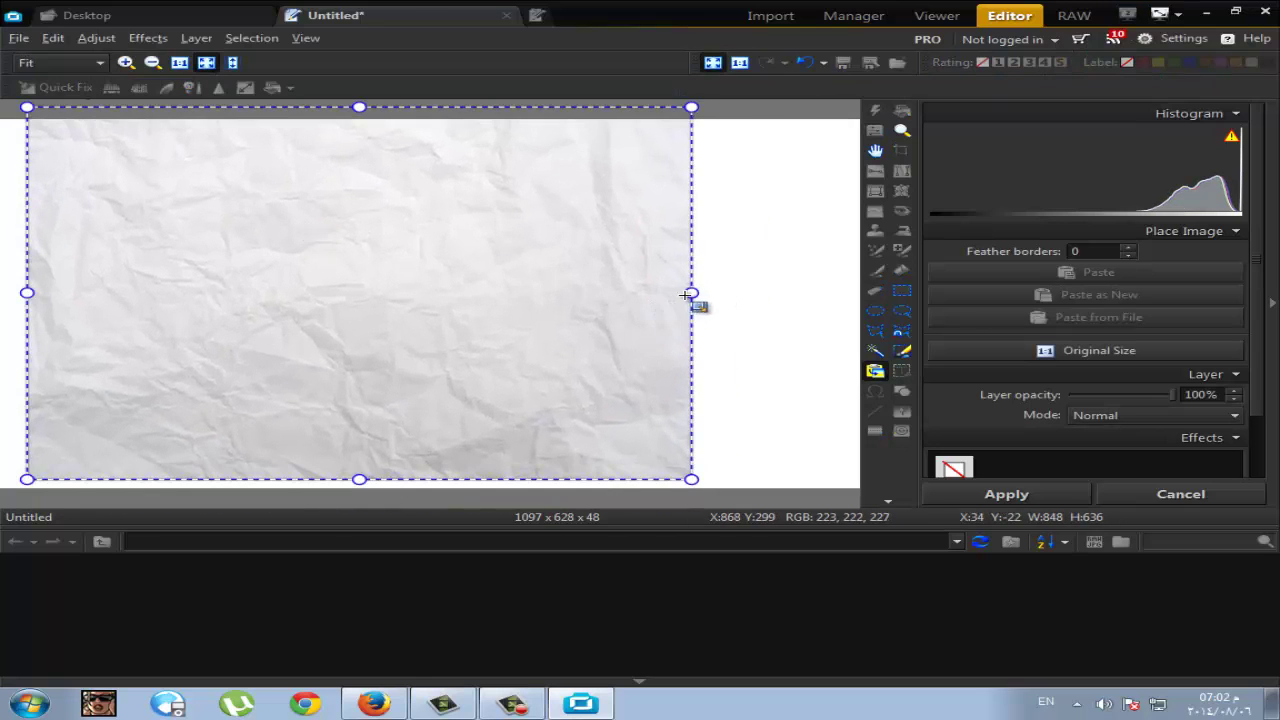
drag(690, 292, 805, 292)
drag(647, 297, 586, 291)
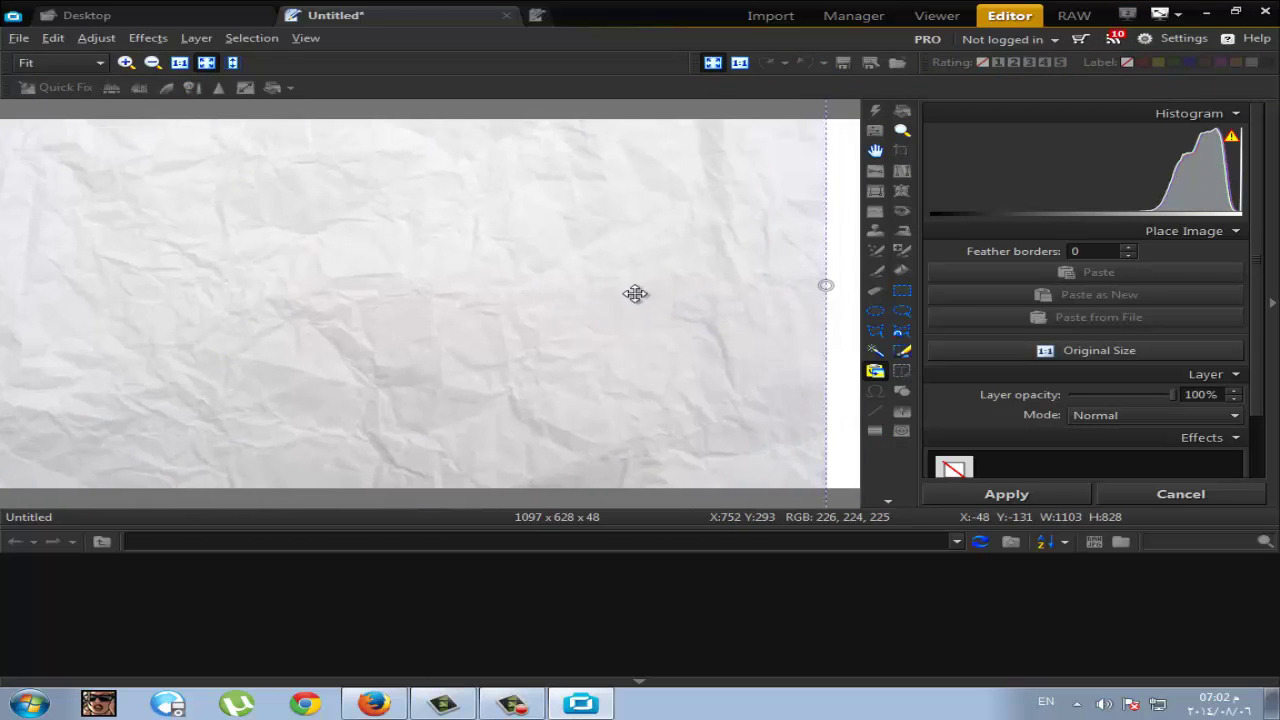
drag(826, 286, 868, 286)
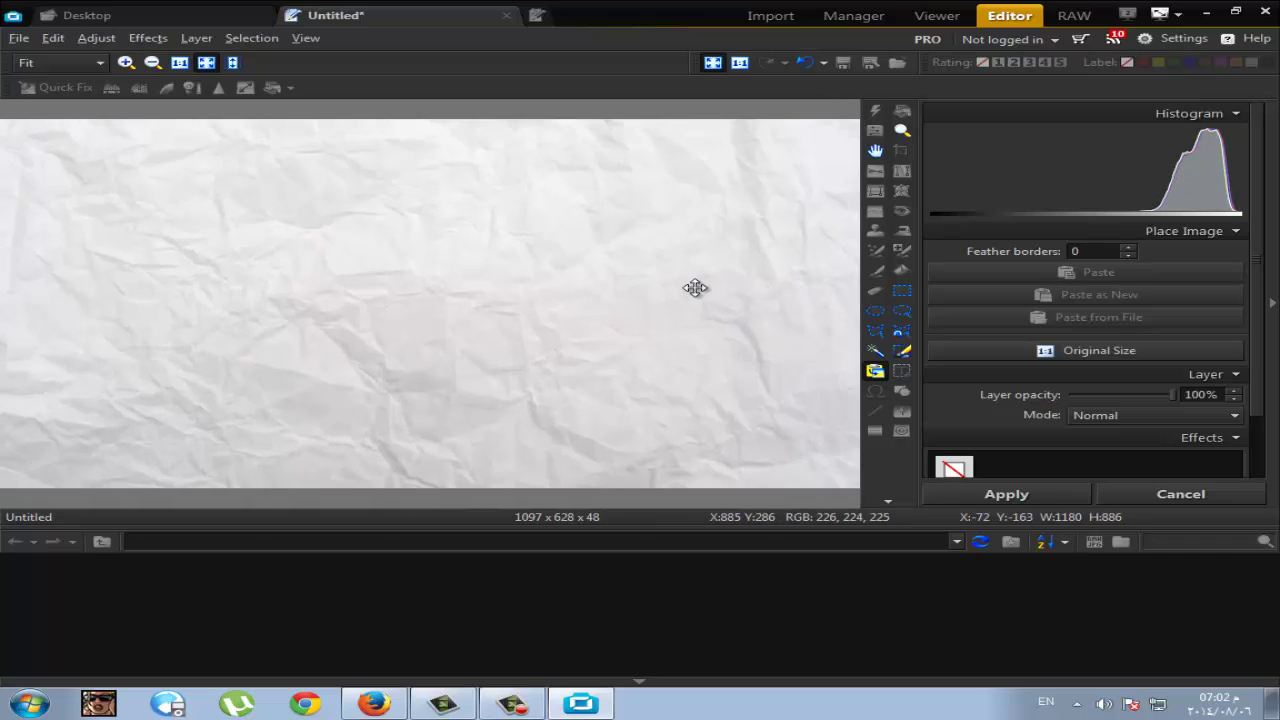
Shift the paper texture upward to about X -60, Y -244 and apply it to the image
right_click(694, 286)
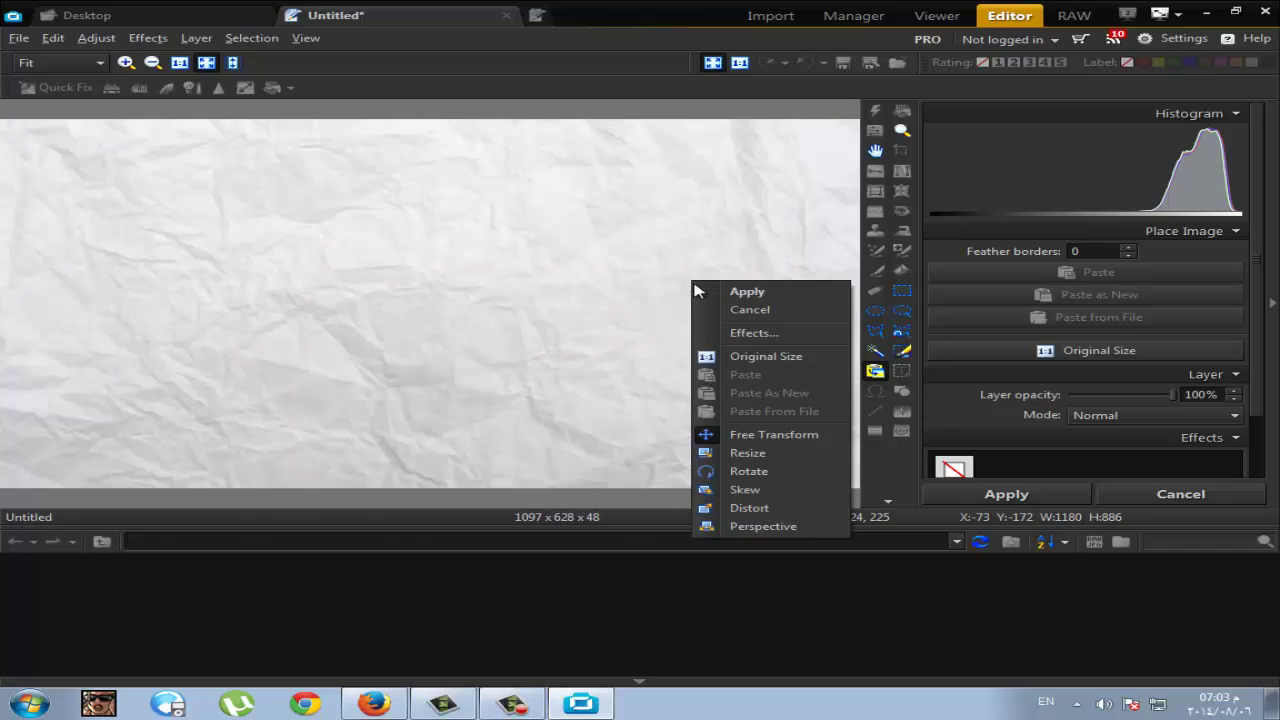
click(493, 366)
mouse_move(491, 334)
mouse_down()
mouse_move(497, 289)
mouse_move(500, 314)
mouse_up()
right_click(502, 316)
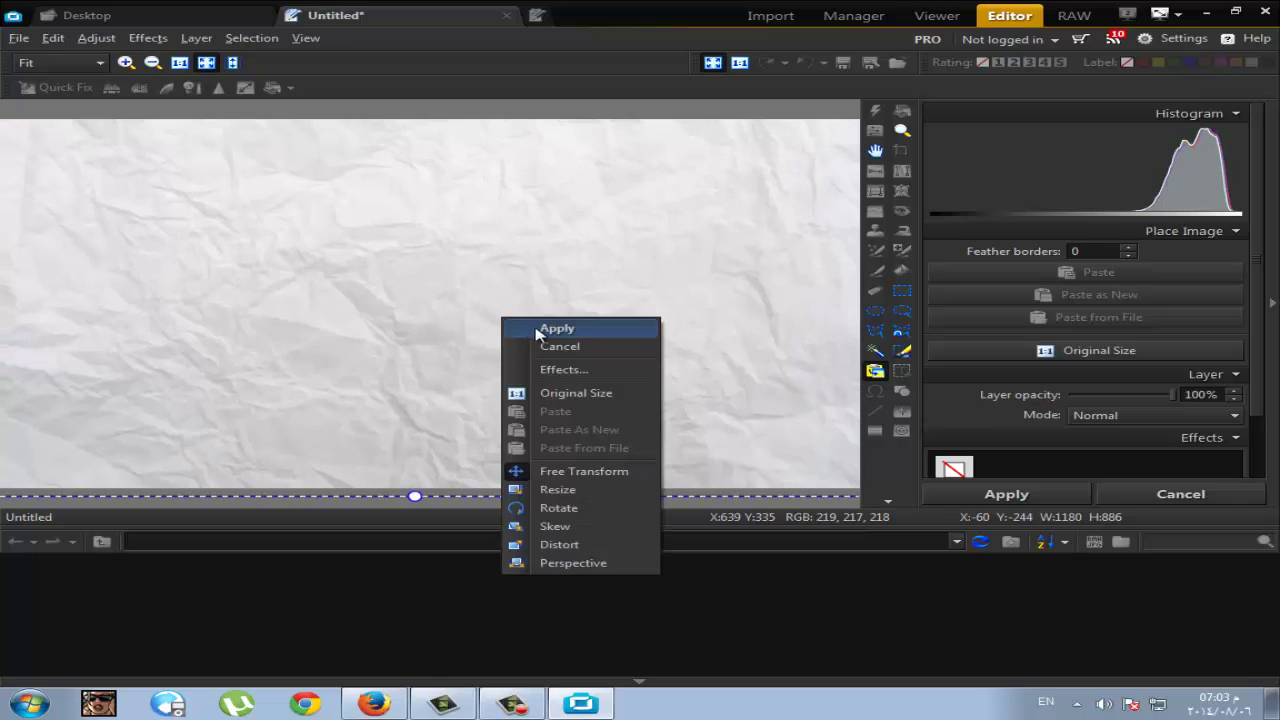
click(565, 328)
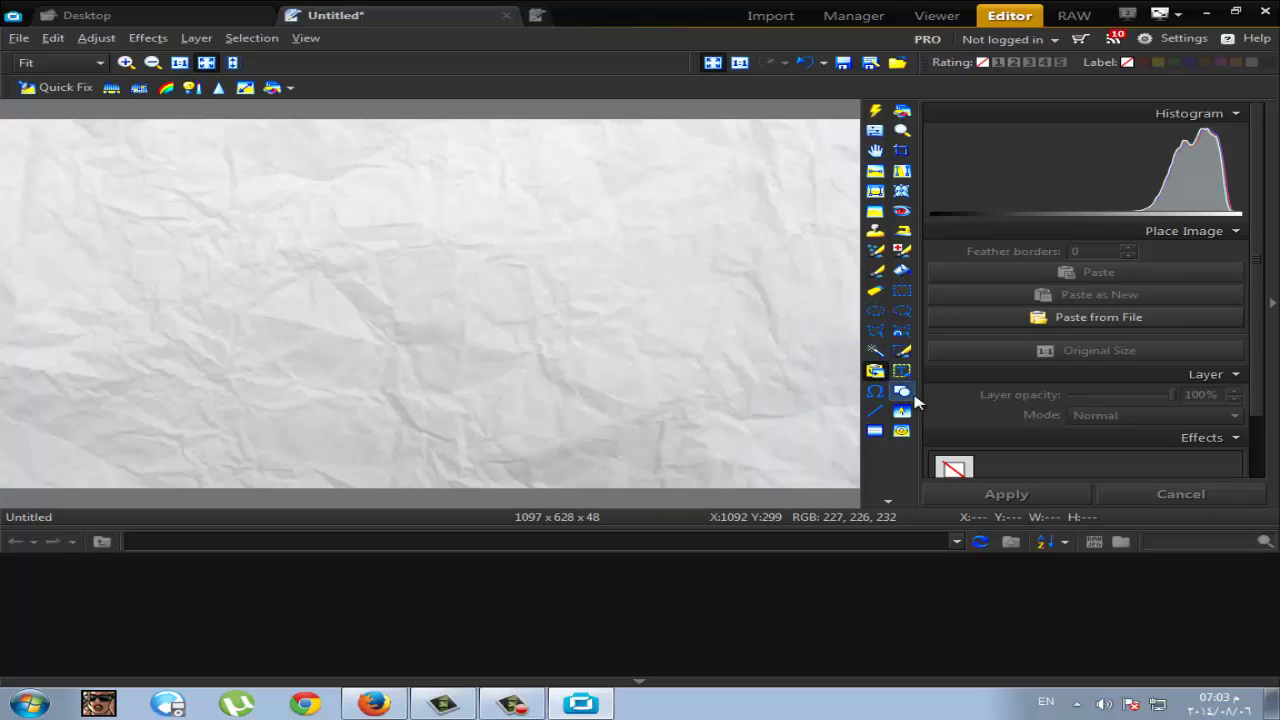
Draw a rectangle shape of about 295 × 263 pixels in the upper right part of the paper texture
click(908, 395)
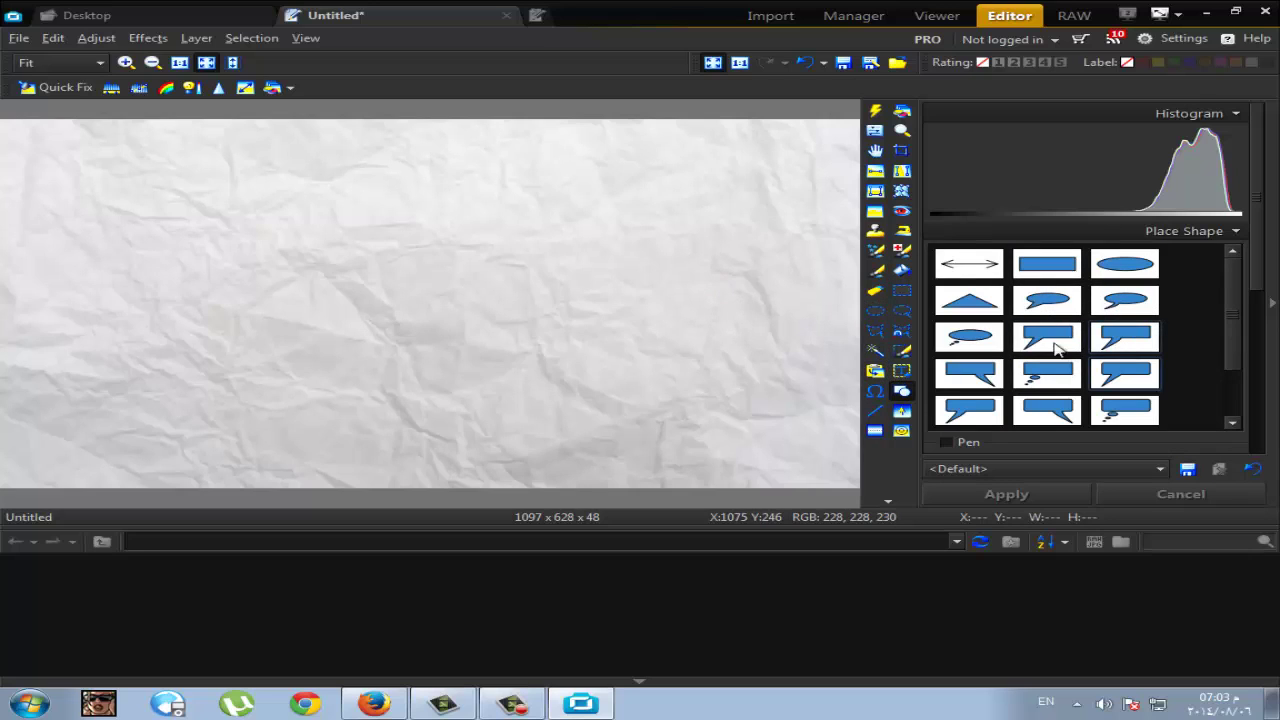
click(1046, 264)
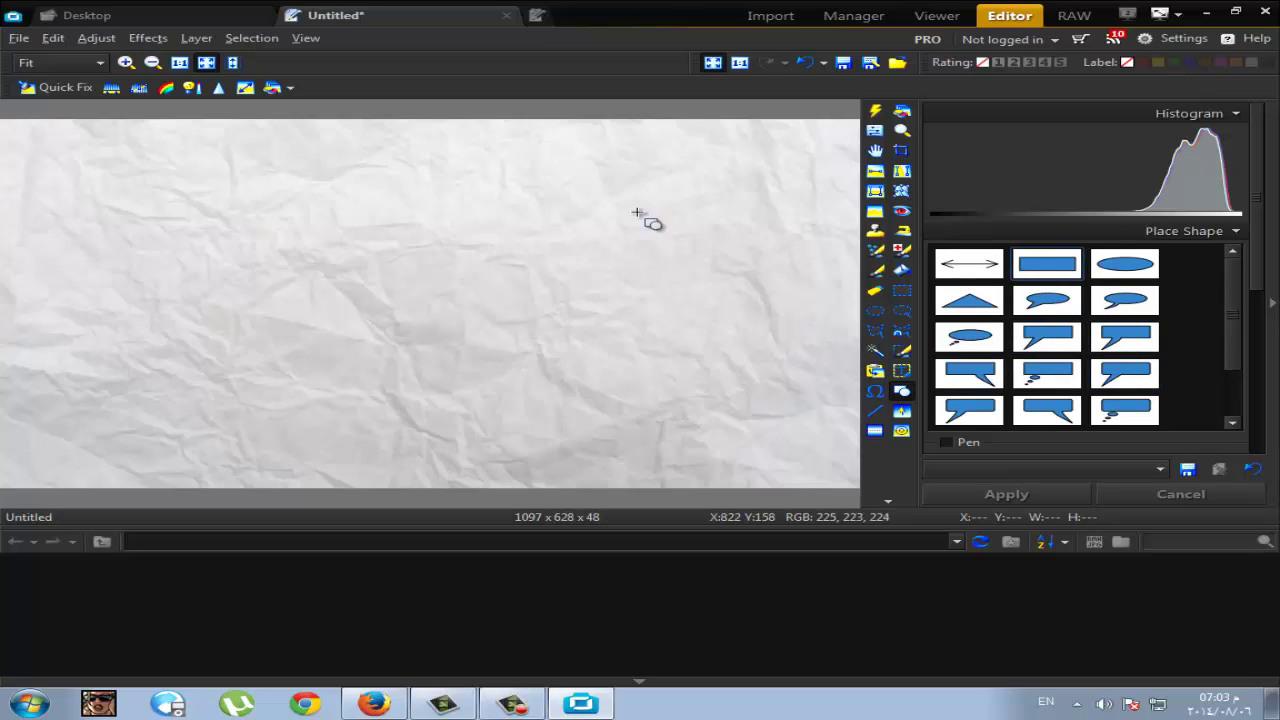
drag(614, 181, 806, 309)
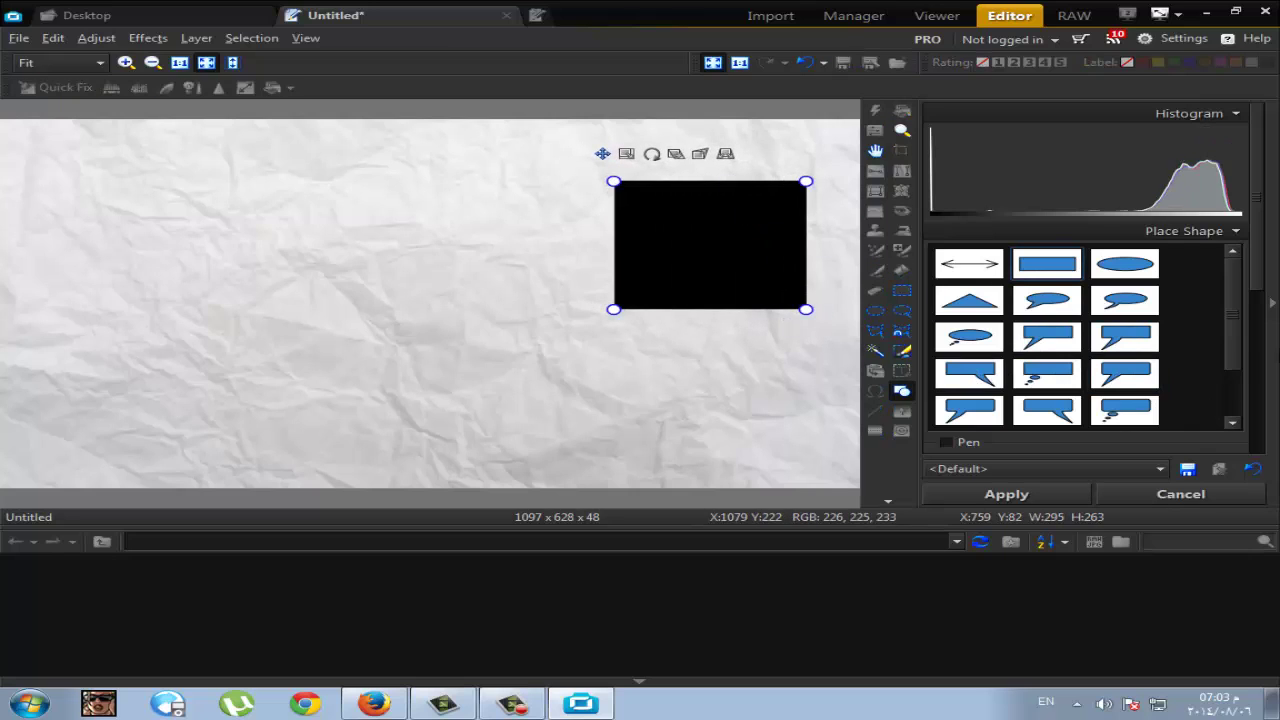
Give the rectangle a white fill and a black pen outline with a width of 11
scroll(1263, 365, down, 3)
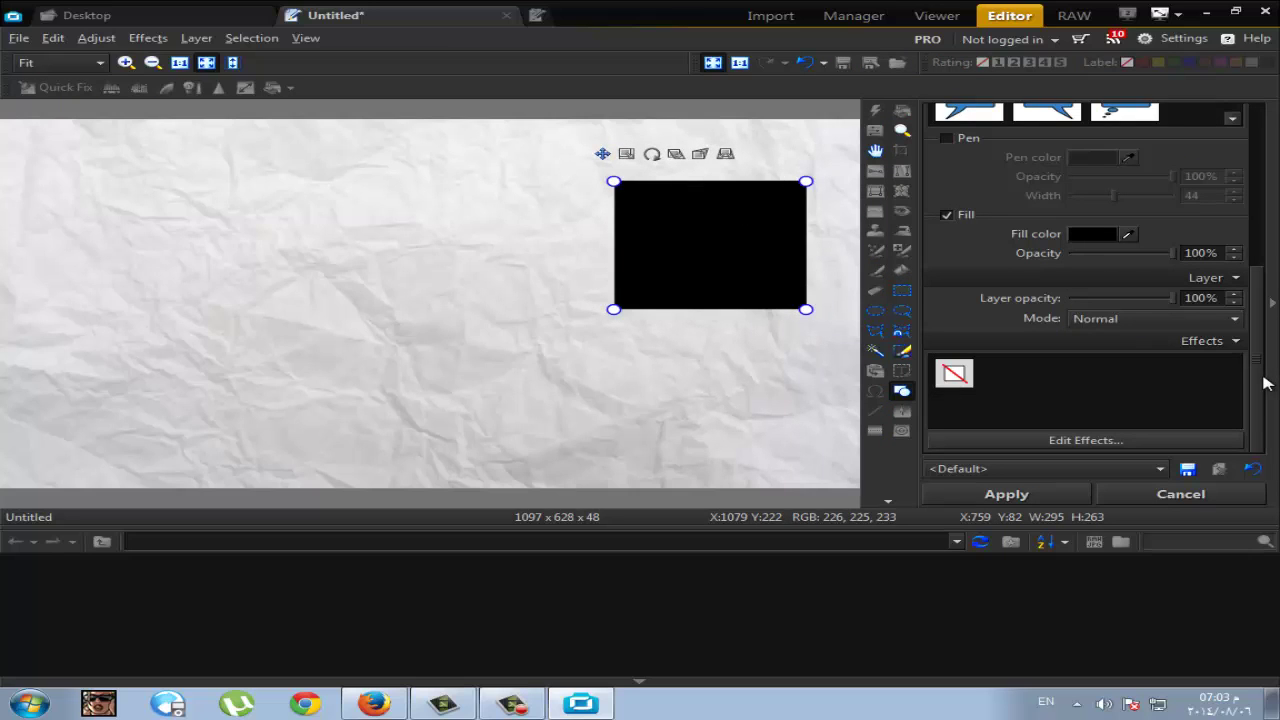
click(1088, 243)
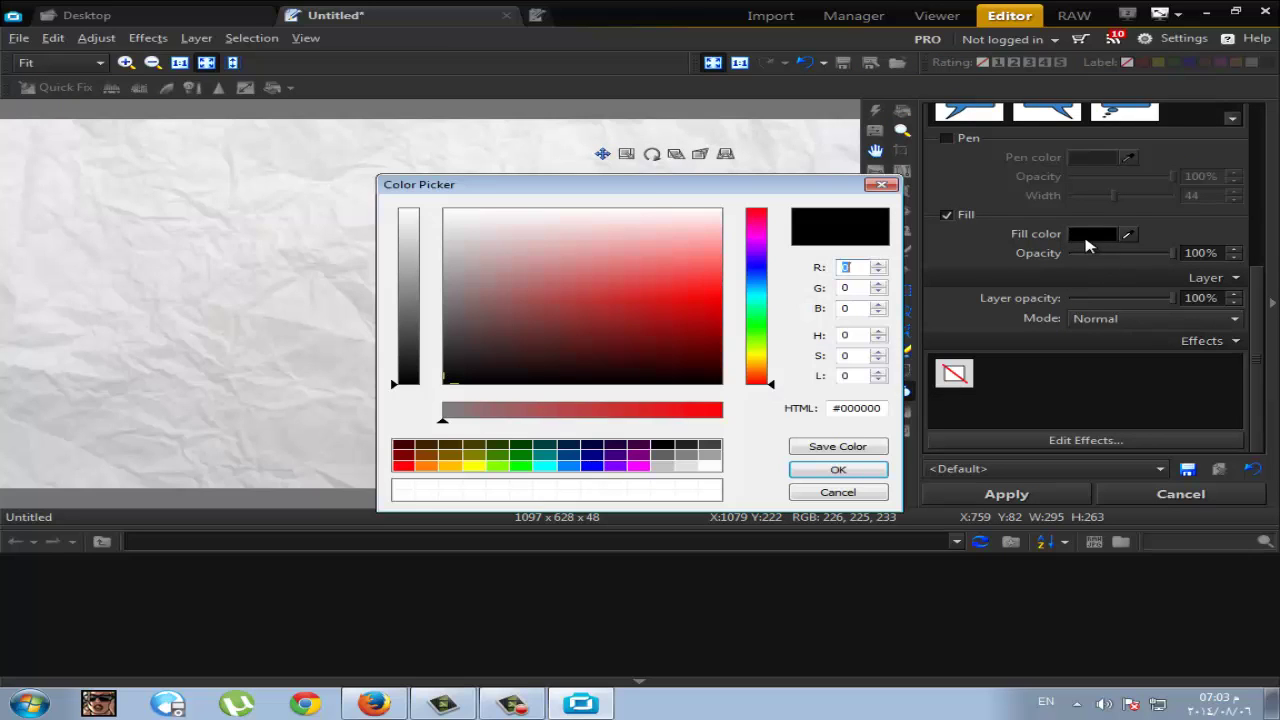
click(716, 470)
click(838, 469)
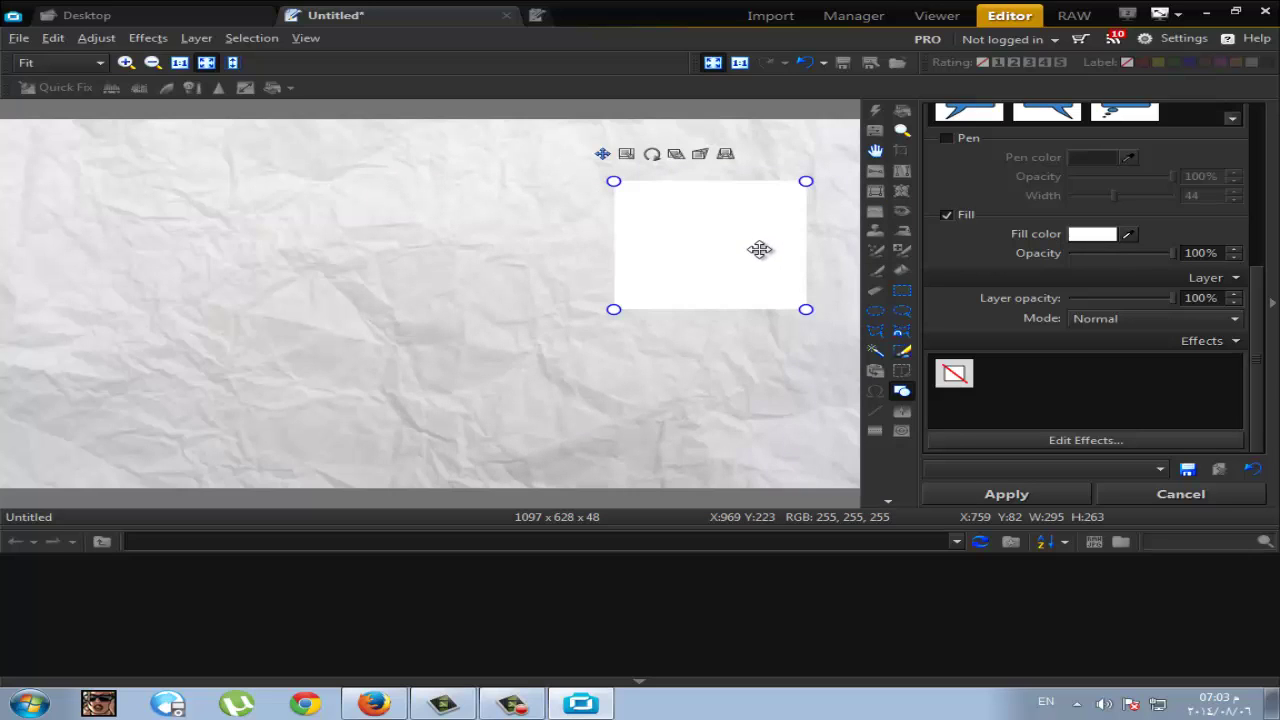
click(946, 139)
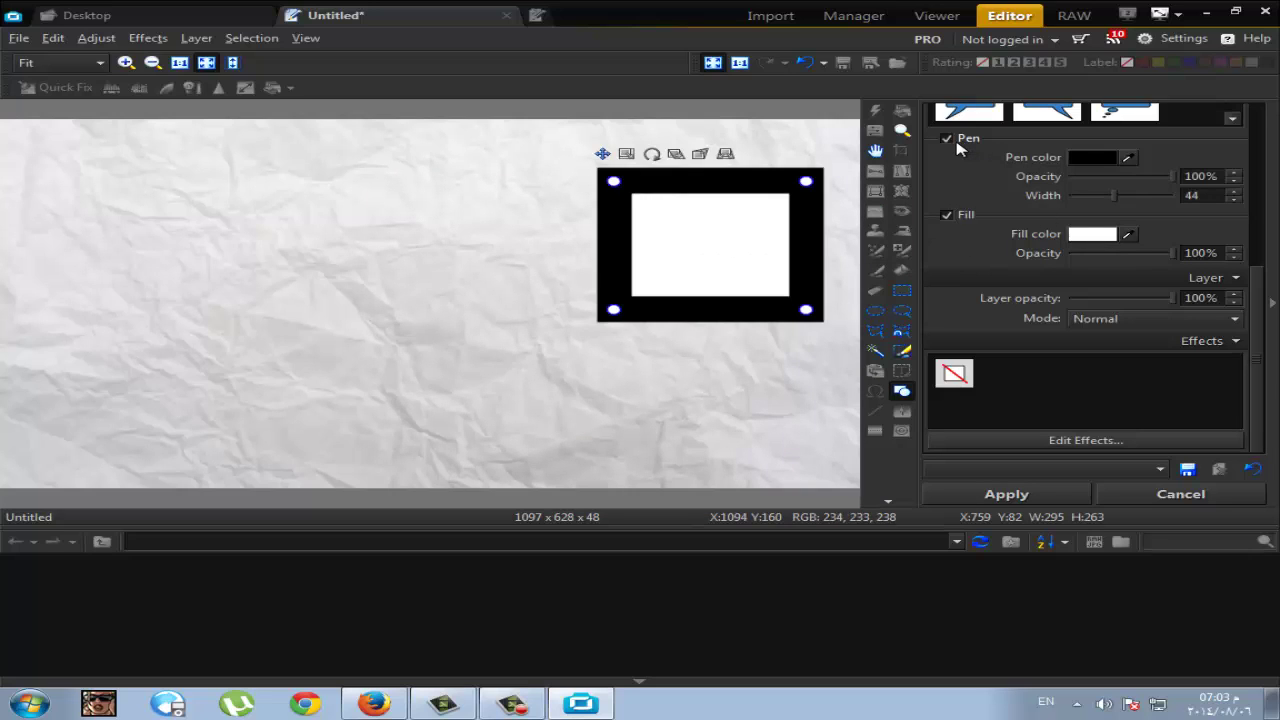
drag(1101, 201, 1086, 198)
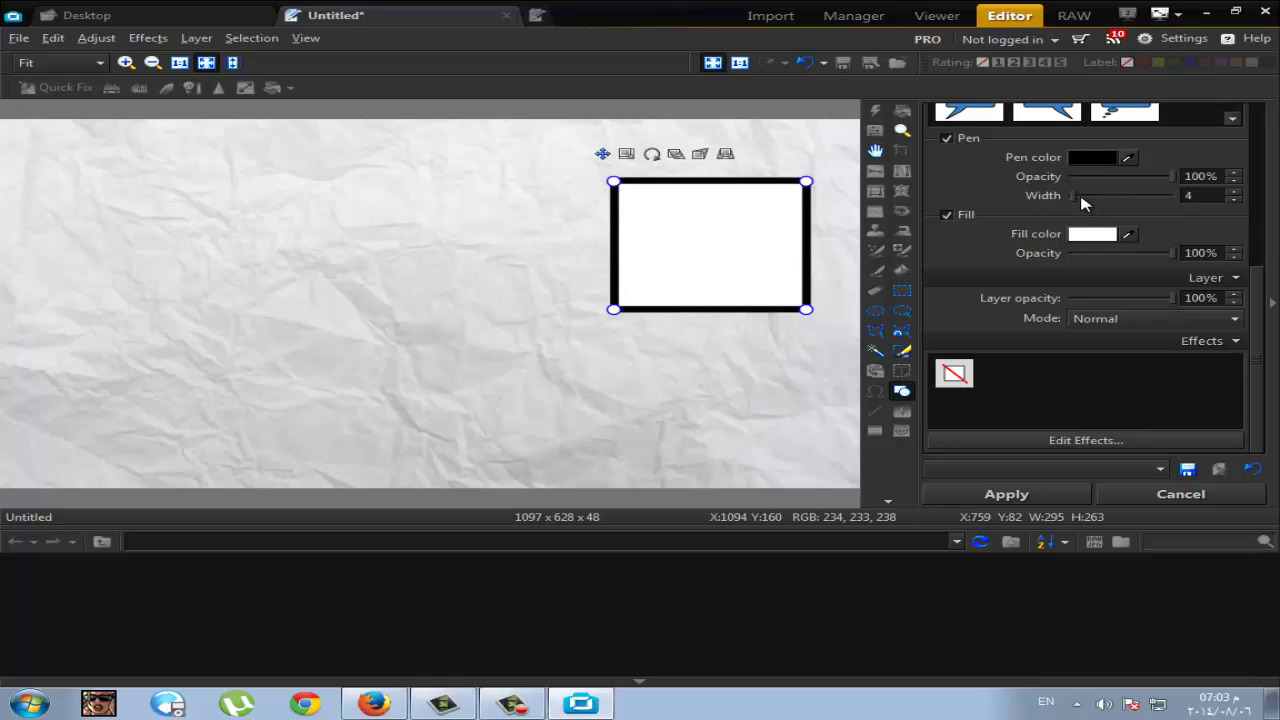
Use Distort to stretch the rectangle to about 384 × 325 pixels and place it in the canvas's upper right corner
click(700, 154)
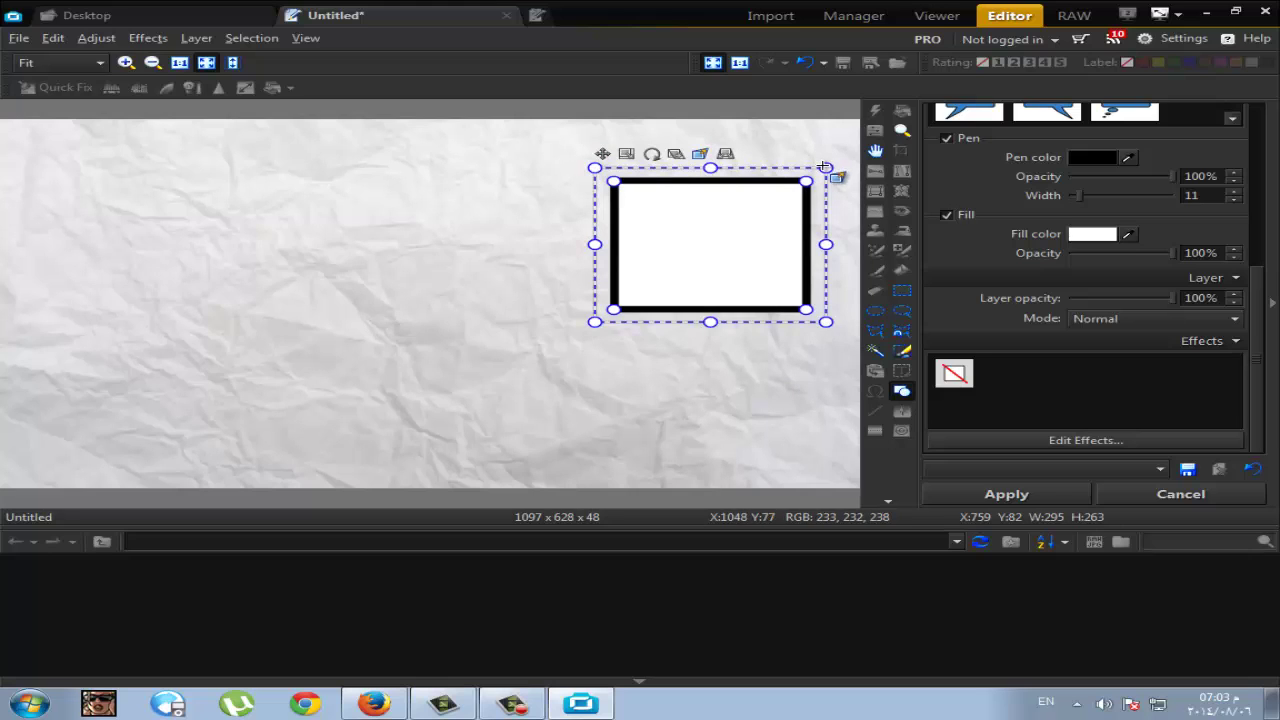
drag(766, 209, 771, 186)
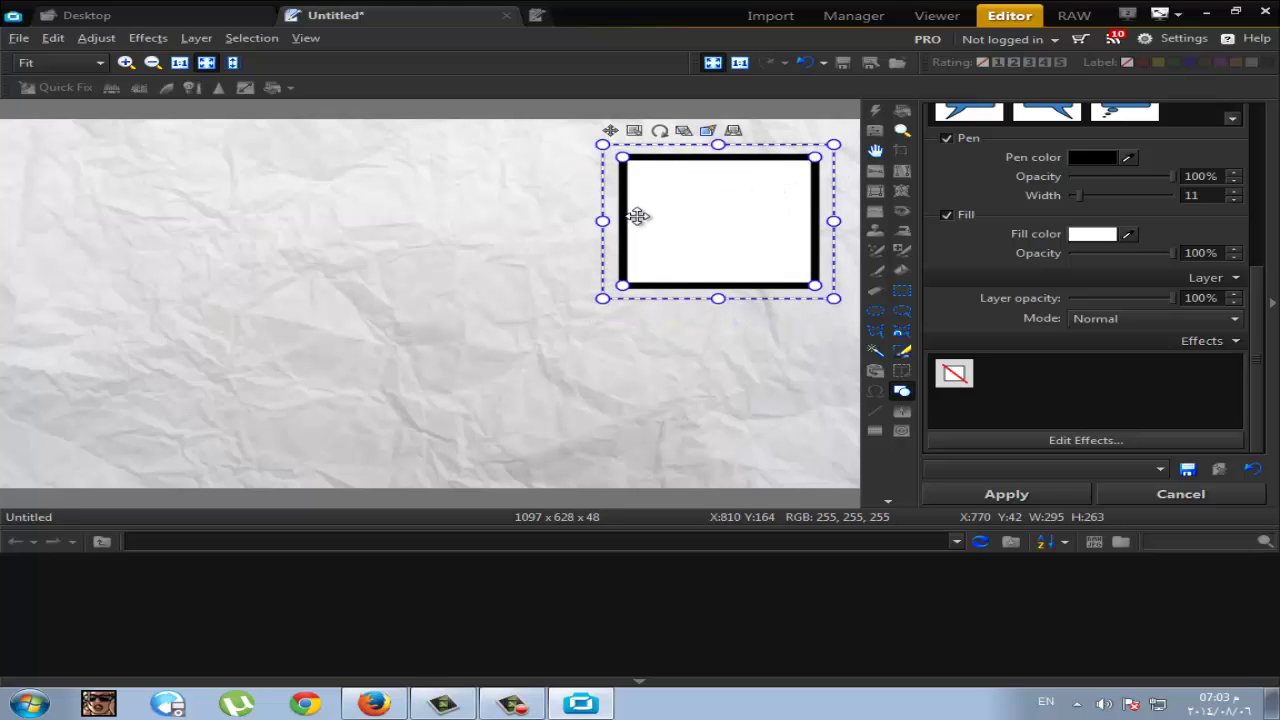
drag(602, 221, 531, 223)
drag(680, 220, 709, 233)
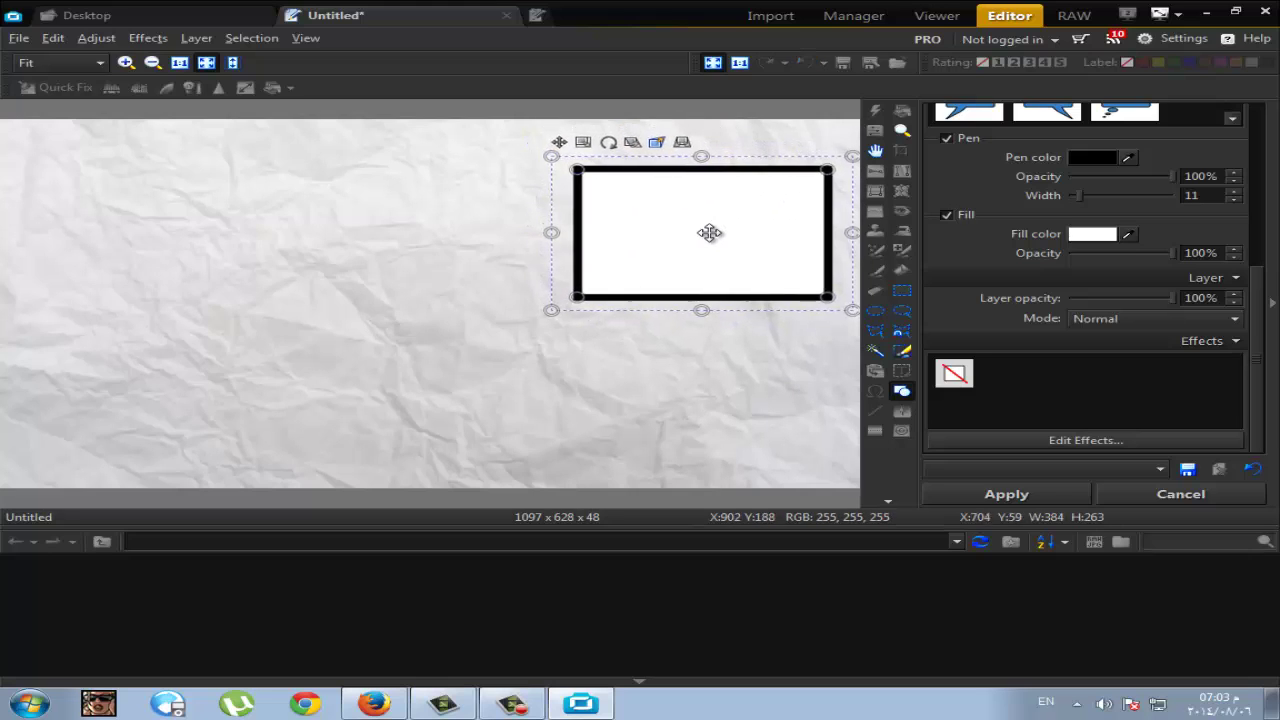
drag(701, 156, 704, 119)
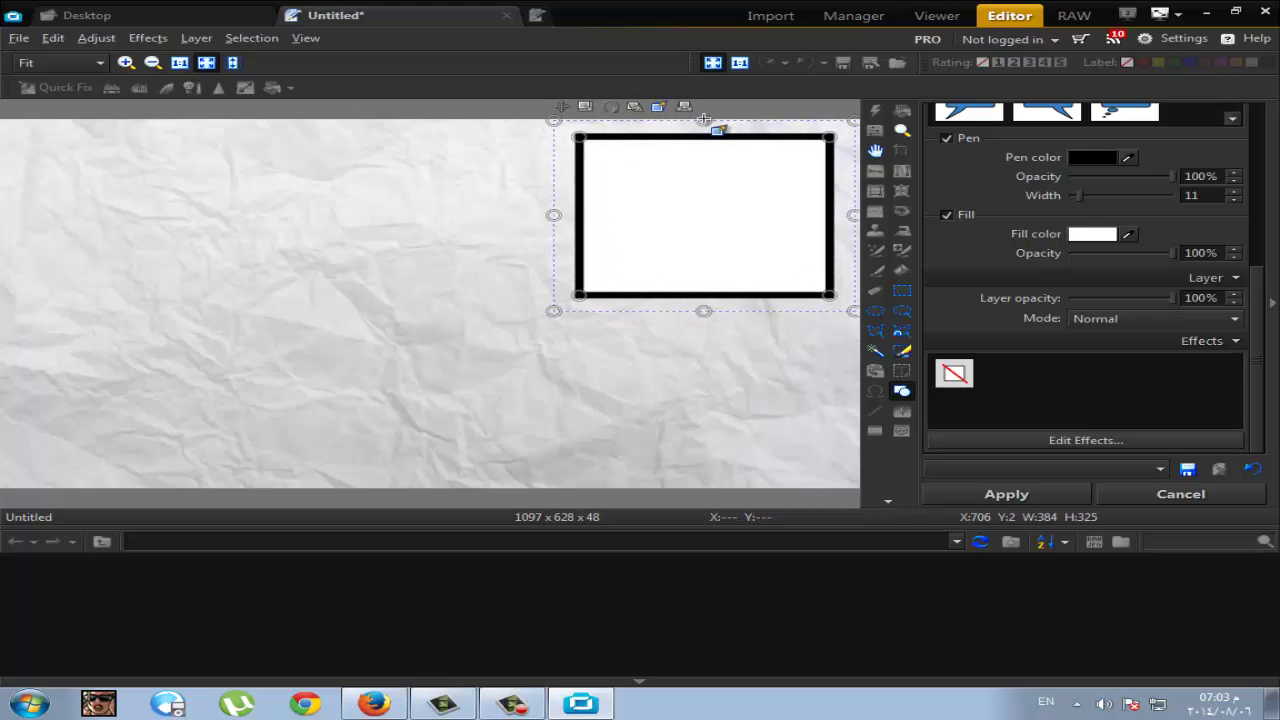
Distort the upper-right panel into a slanted shape of about 644 × 409 pixels with its lower-left corner pulled outward, and apply it
drag(730, 175, 766, 194)
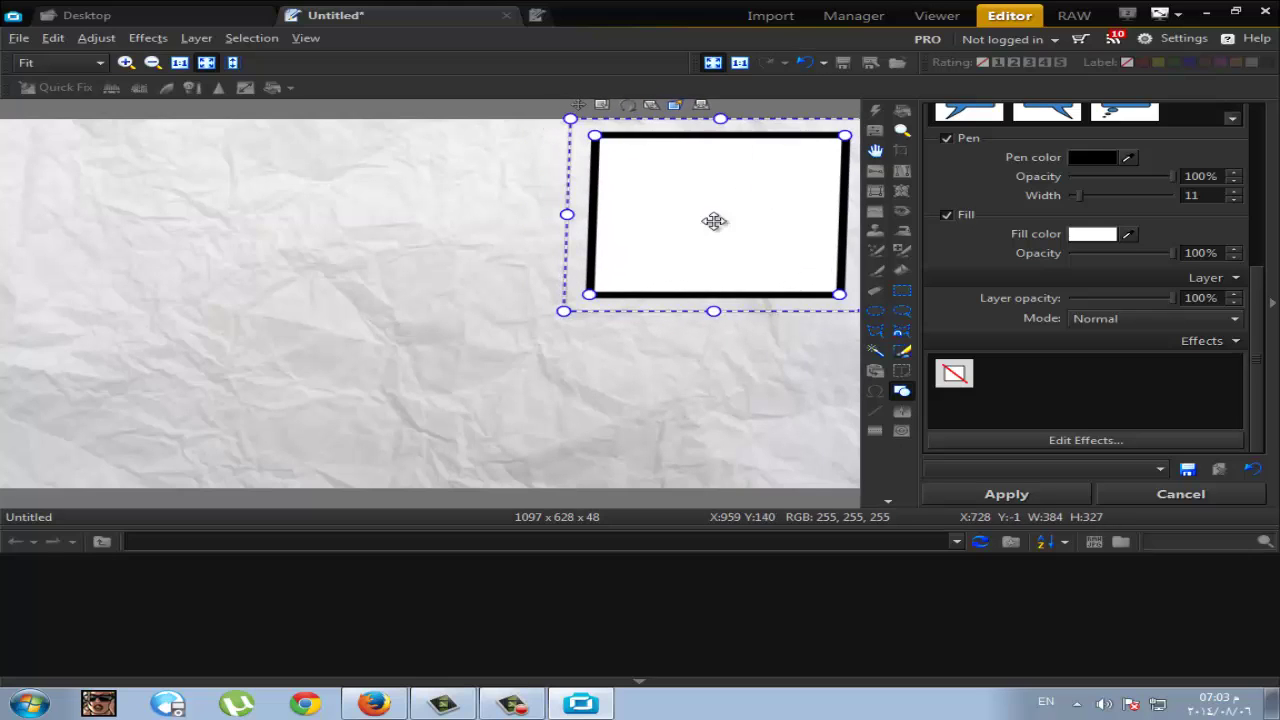
drag(563, 311, 428, 326)
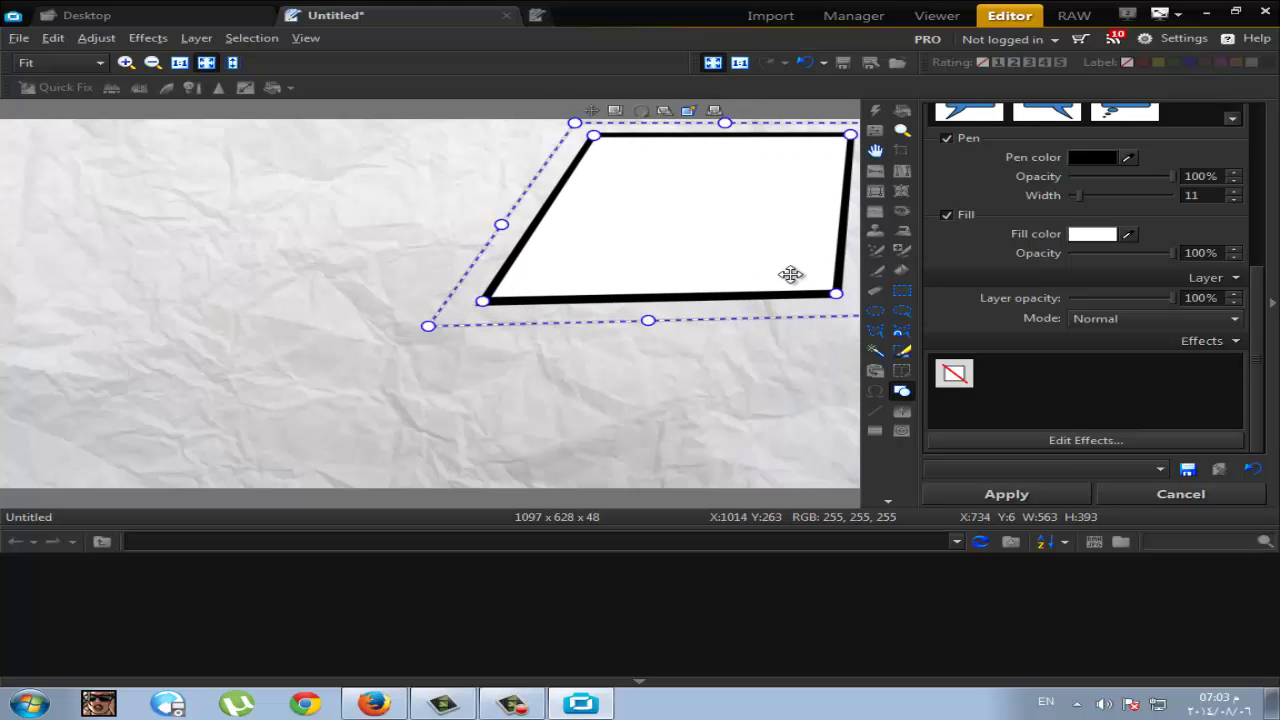
drag(794, 274, 737, 257)
drag(812, 299, 829, 300)
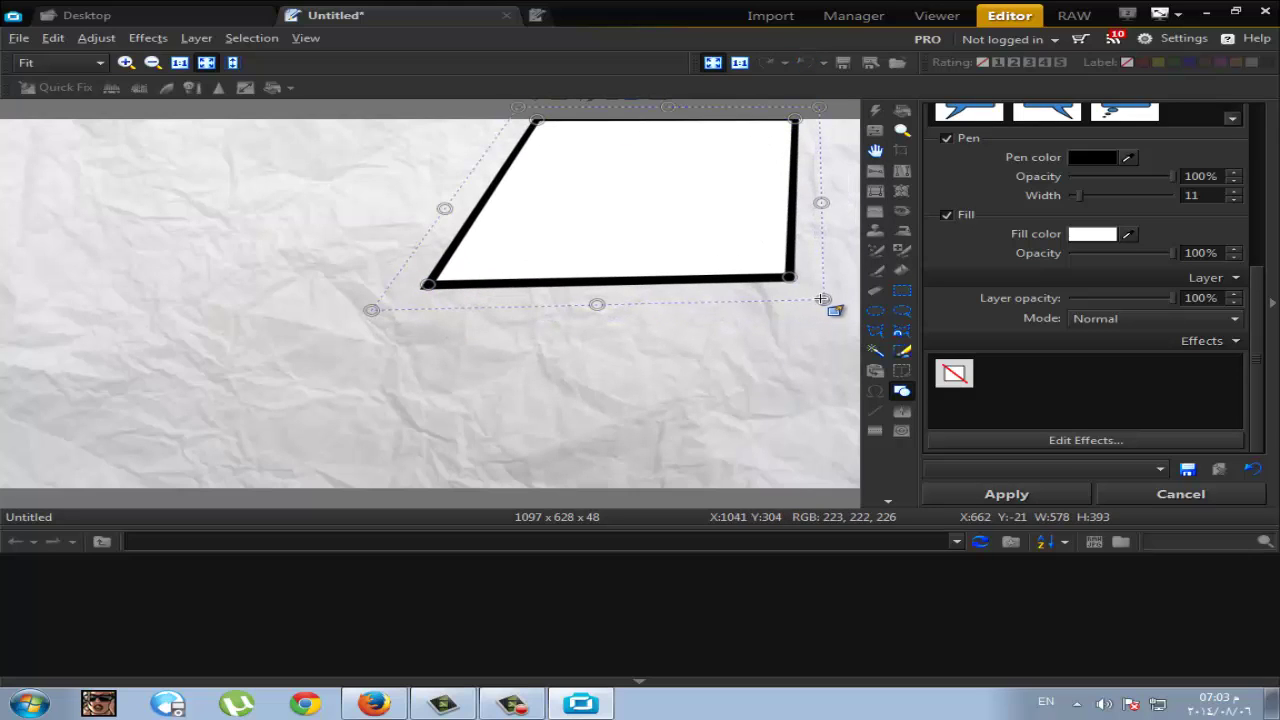
drag(718, 213, 772, 220)
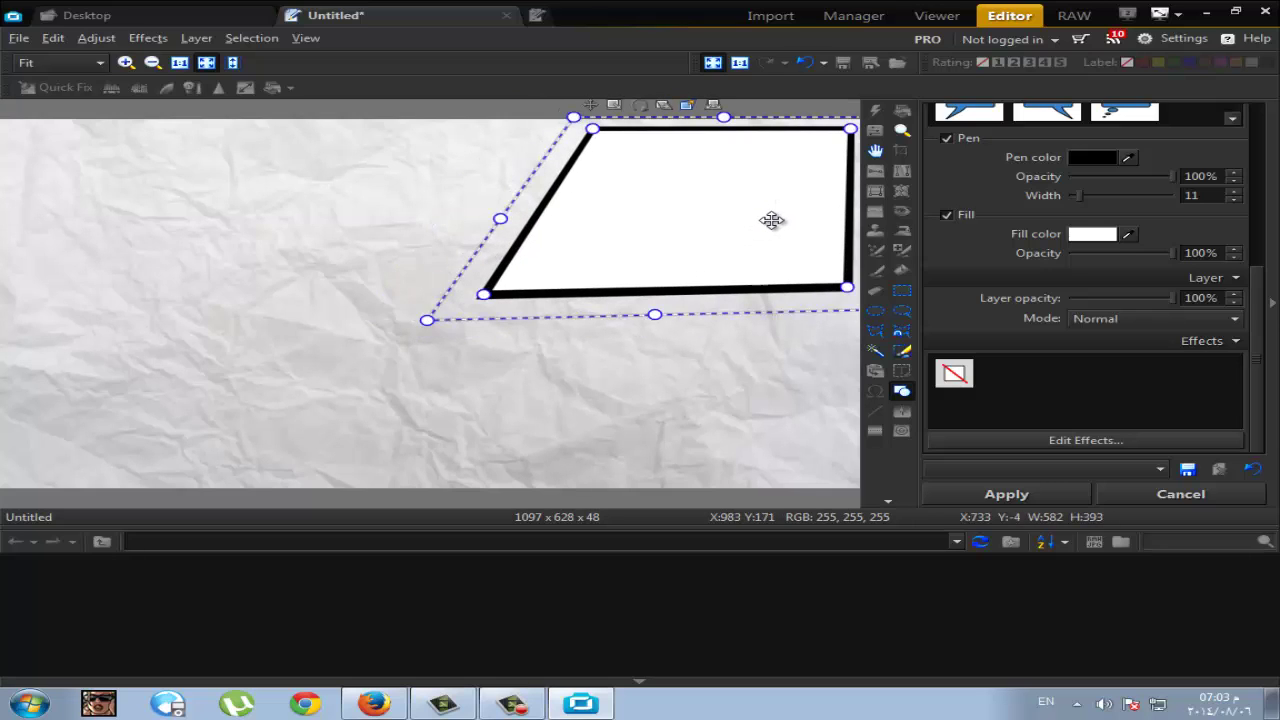
drag(426, 320, 375, 304)
drag(616, 242, 619, 242)
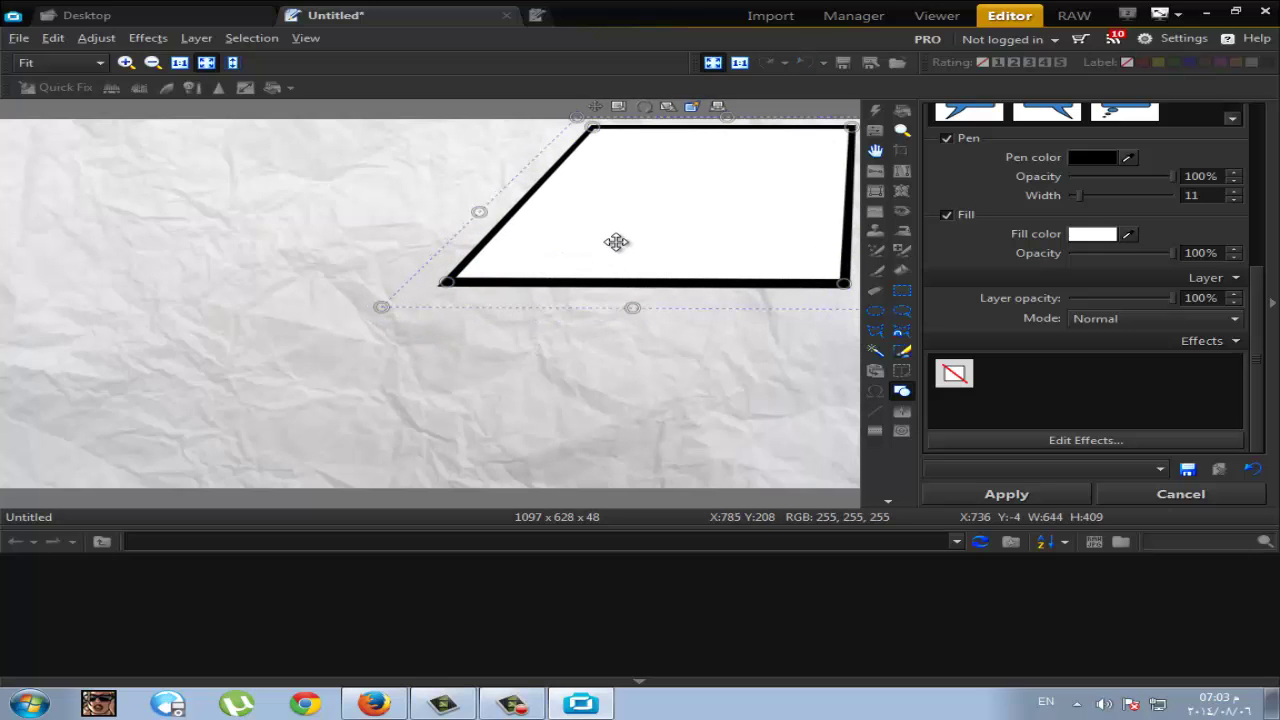
drag(370, 308, 388, 307)
right_click(579, 228)
click(579, 228)
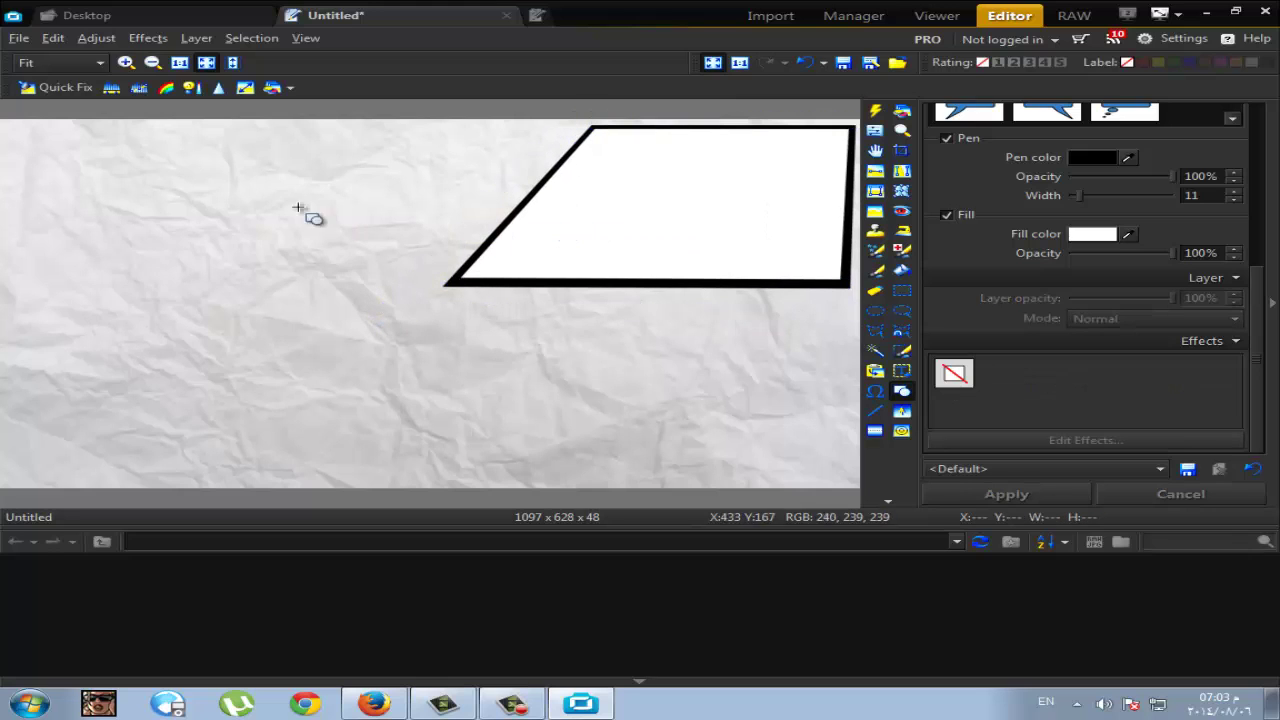
Draw a second panel beside the first, distort it to about 410 × 386 pixels with its edge parallel to the first panel's slant, and apply it
mouse_move(262, 192)
mouse_down()
mouse_move(323, 229)
mouse_move(443, 240)
mouse_move(432, 262)
mouse_move(415, 253)
mouse_up()
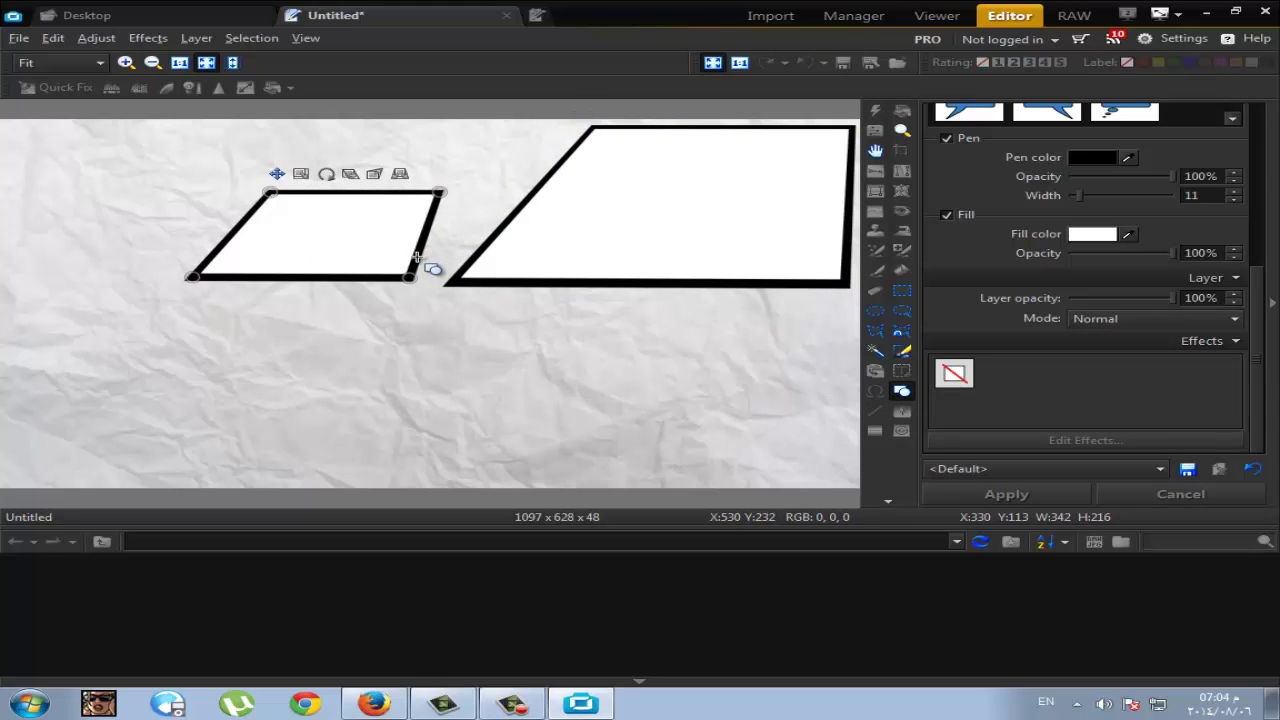
drag(438, 192, 510, 141)
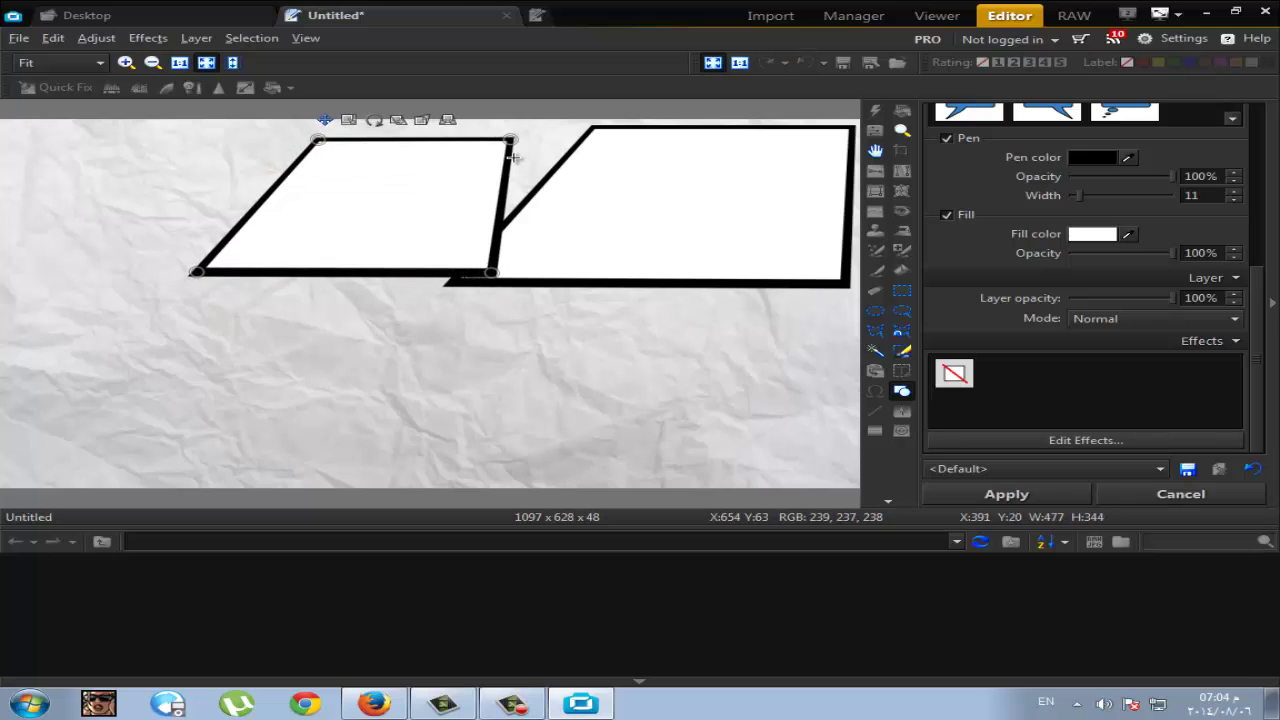
click(422, 122)
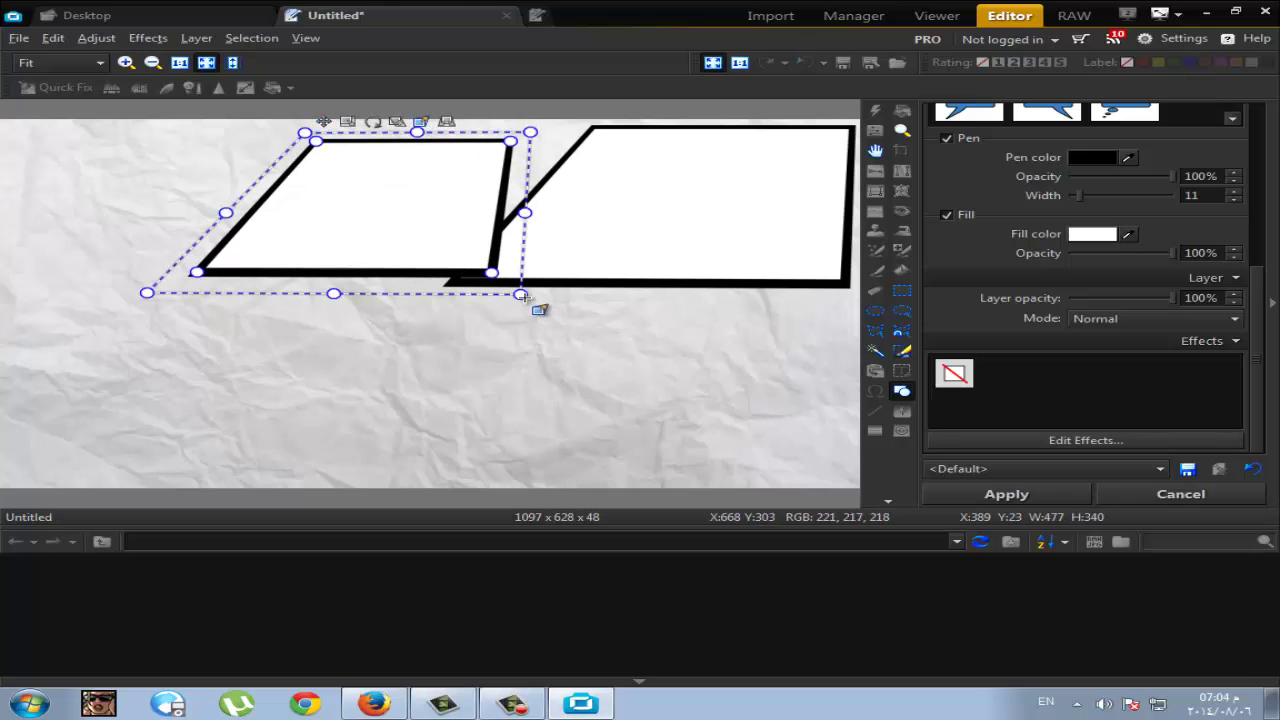
drag(521, 295, 440, 300)
drag(530, 133, 605, 113)
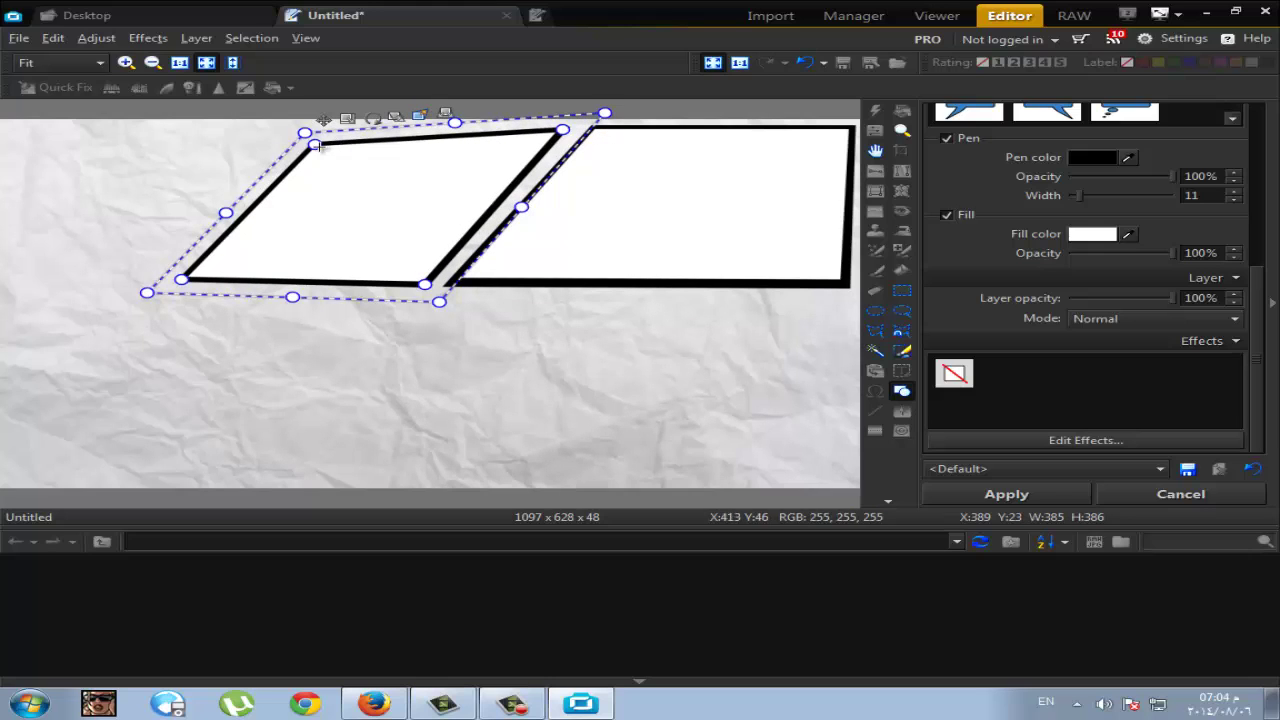
drag(304, 133, 281, 118)
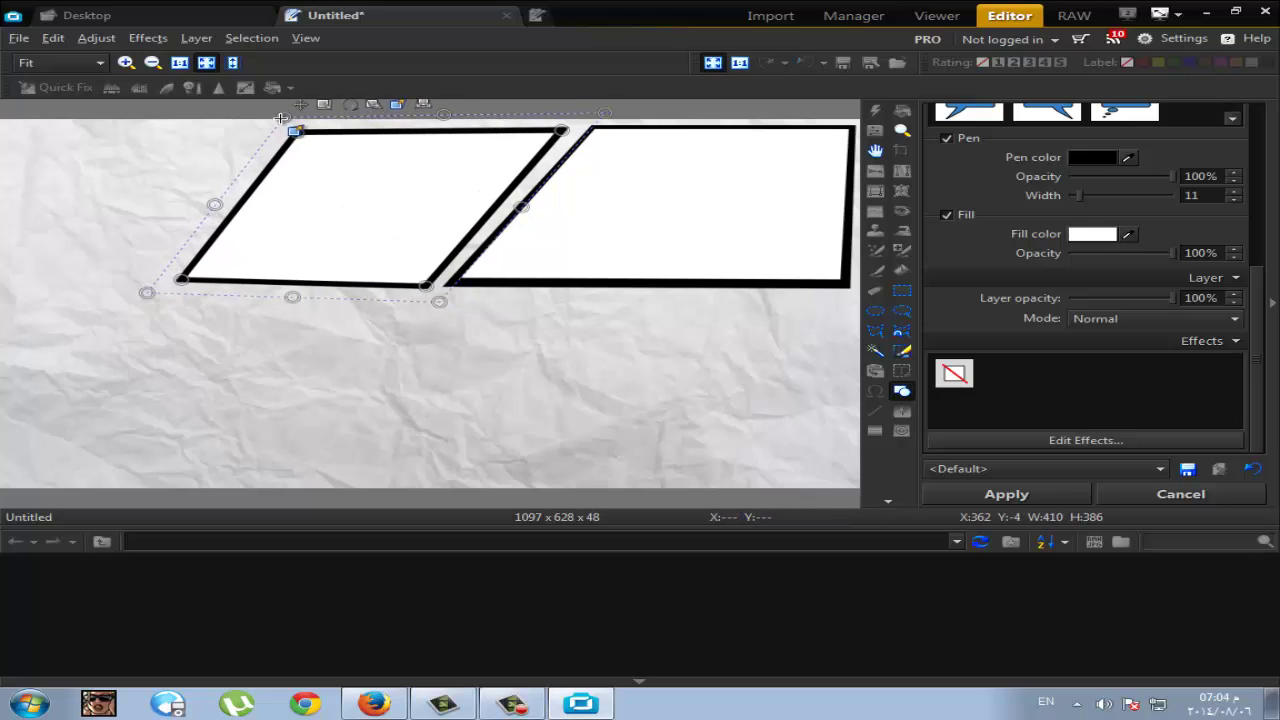
drag(281, 118, 283, 117)
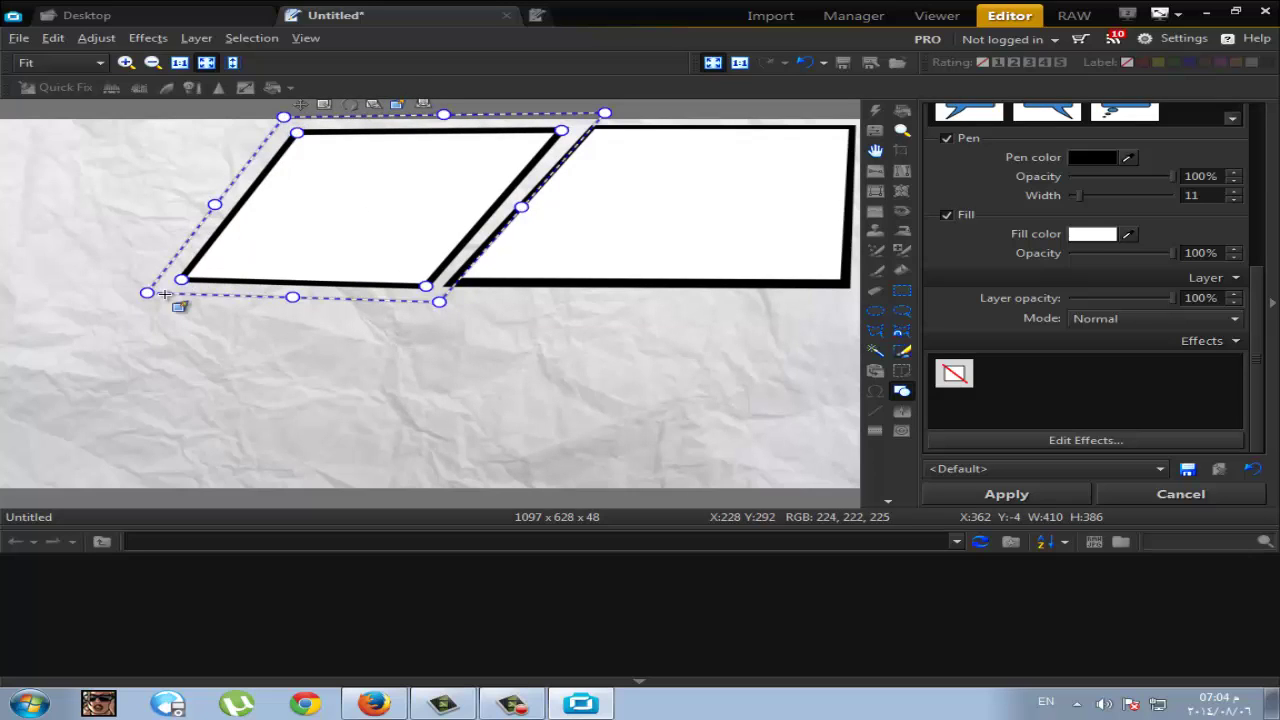
drag(146, 294, 126, 298)
right_click(402, 218)
click(425, 225)
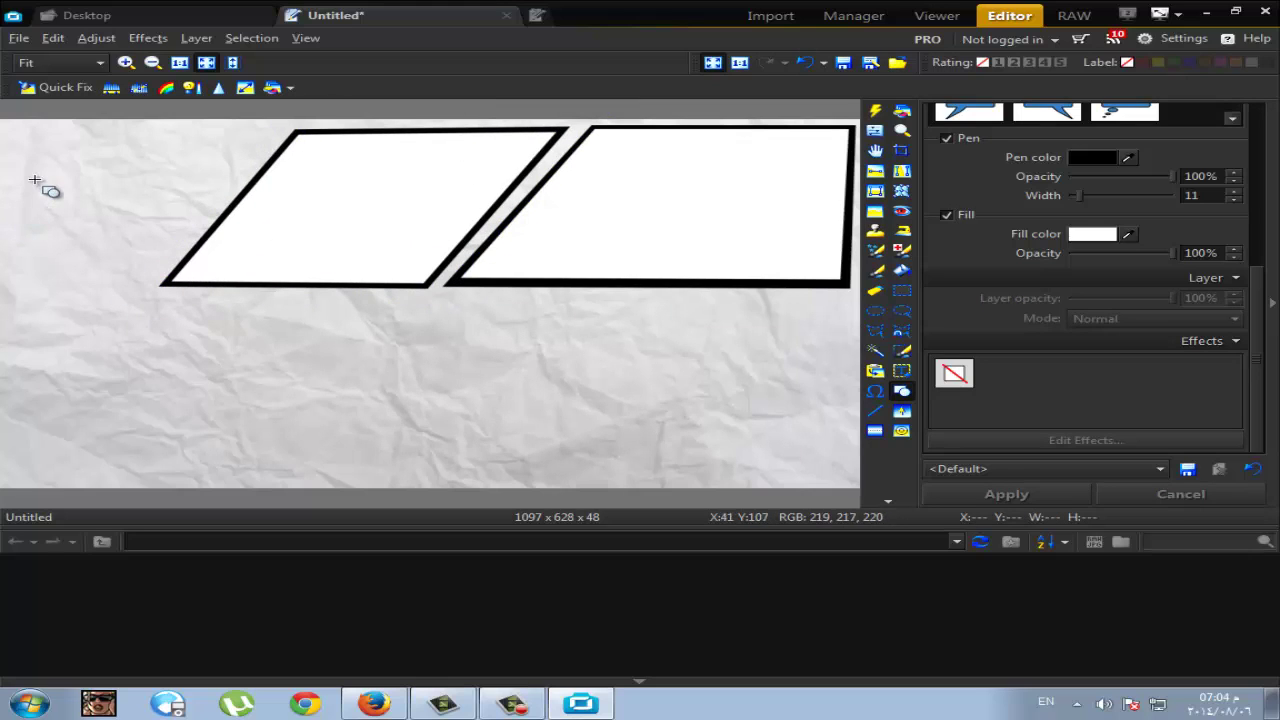
Draw a third panel in the canvas's upper-left area and distort it to about 350 × 369 pixels, following the second panel's slanted edge
mouse_move(18, 152)
mouse_down()
mouse_move(89, 251)
mouse_move(149, 271)
mouse_move(136, 262)
mouse_up()
click(113, 127)
drag(138, 196, 319, 204)
drag(40, 278, 82, 316)
drag(202, 193, 107, 175)
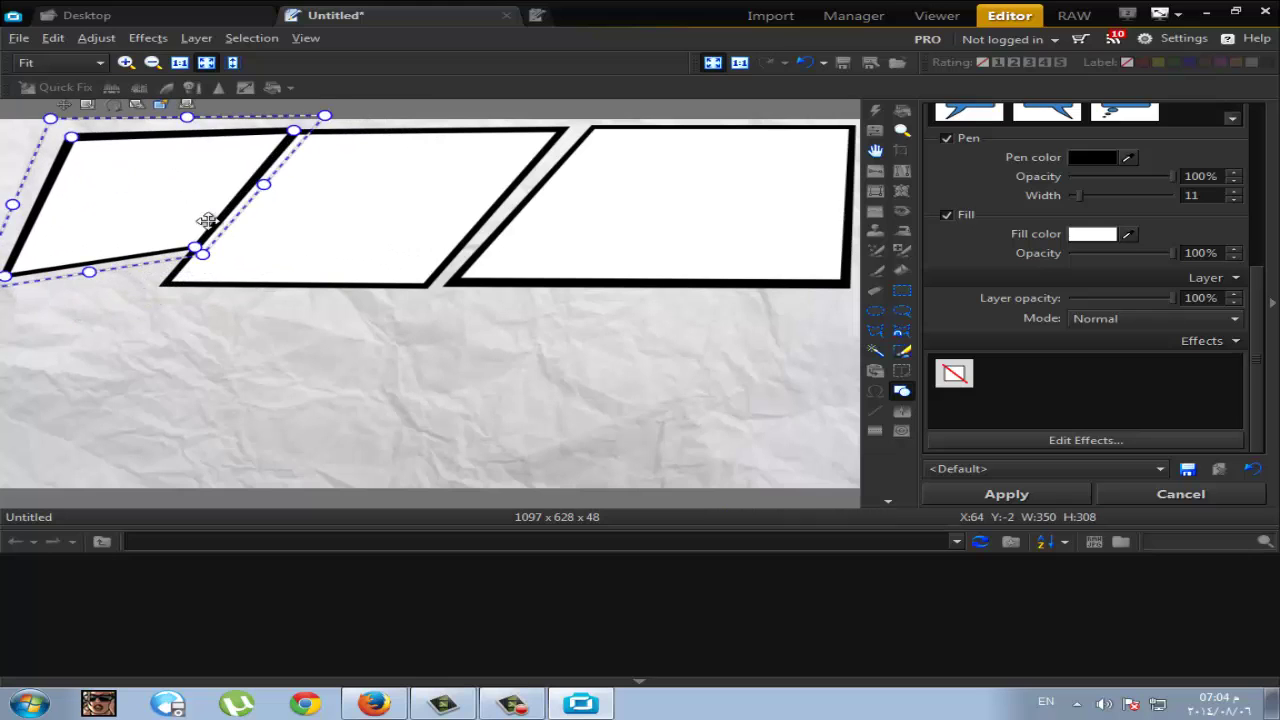
drag(200, 252, 155, 292)
drag(200, 163, 189, 165)
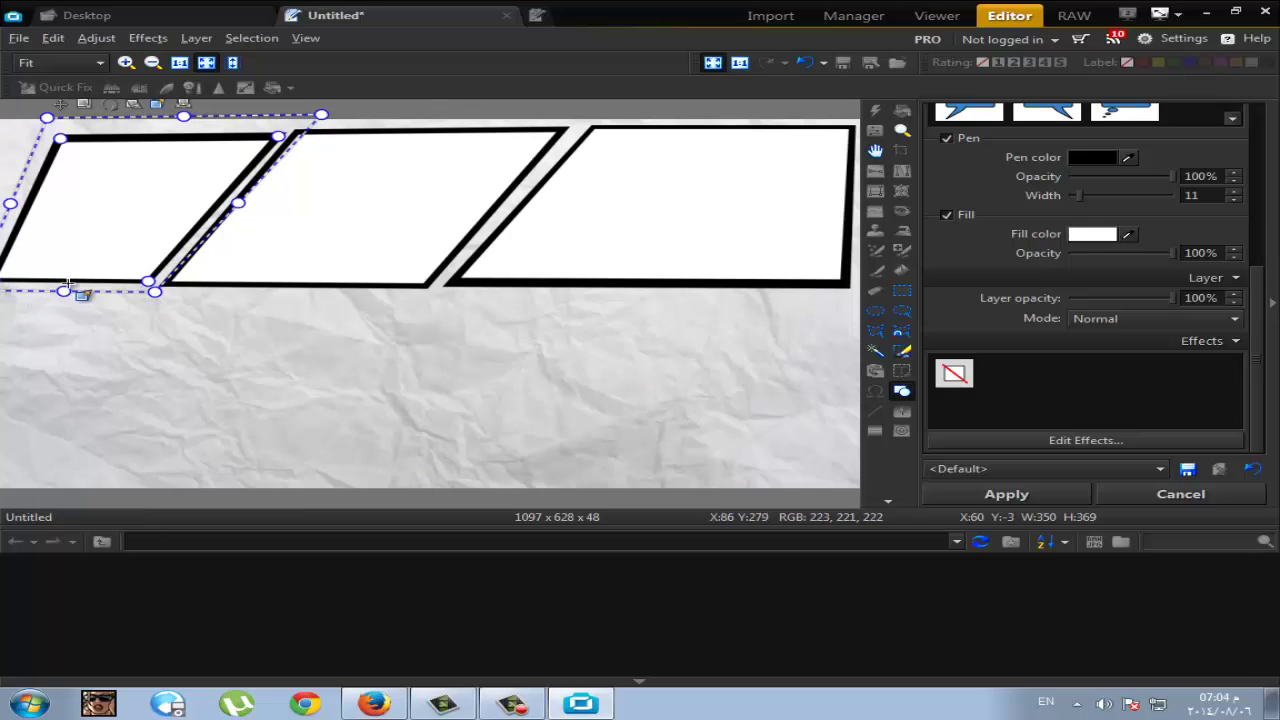
Reshape the third panel to about 422 × 365 pixels so it fills the canvas's upper-left corner, and apply it
drag(63, 291, 88, 284)
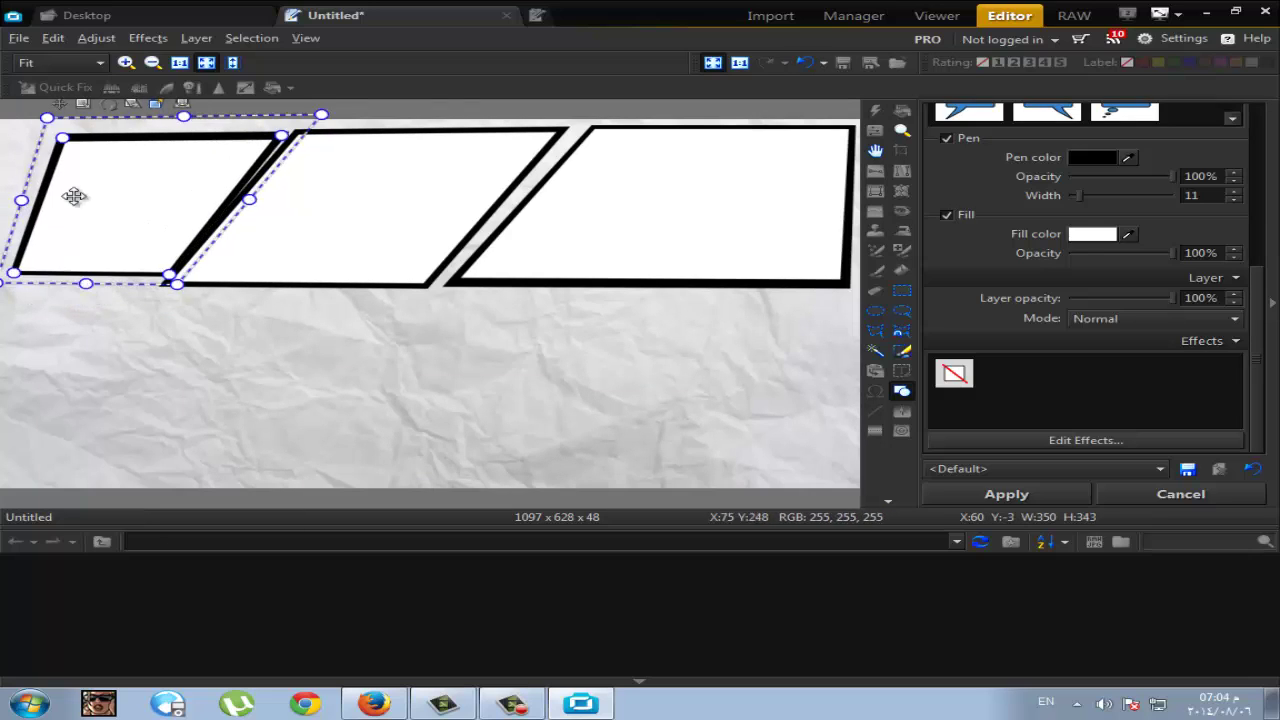
drag(10, 113, 136, 125)
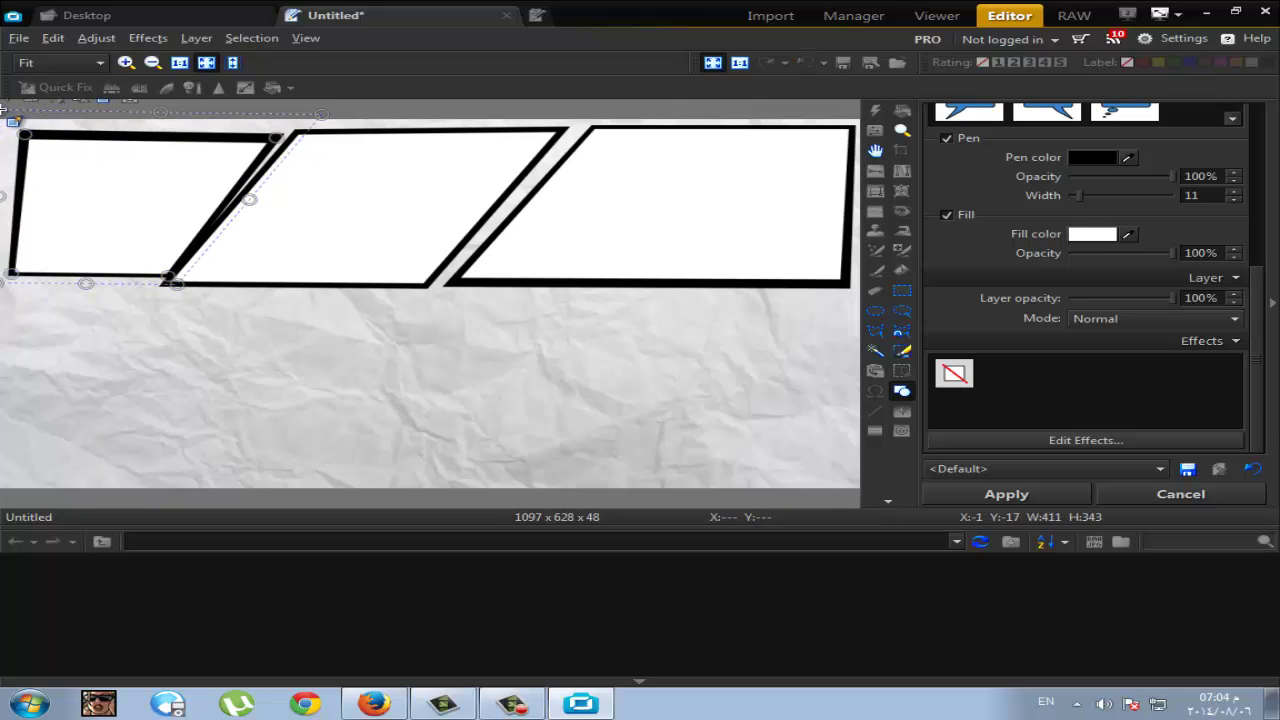
drag(189, 183, 189, 185)
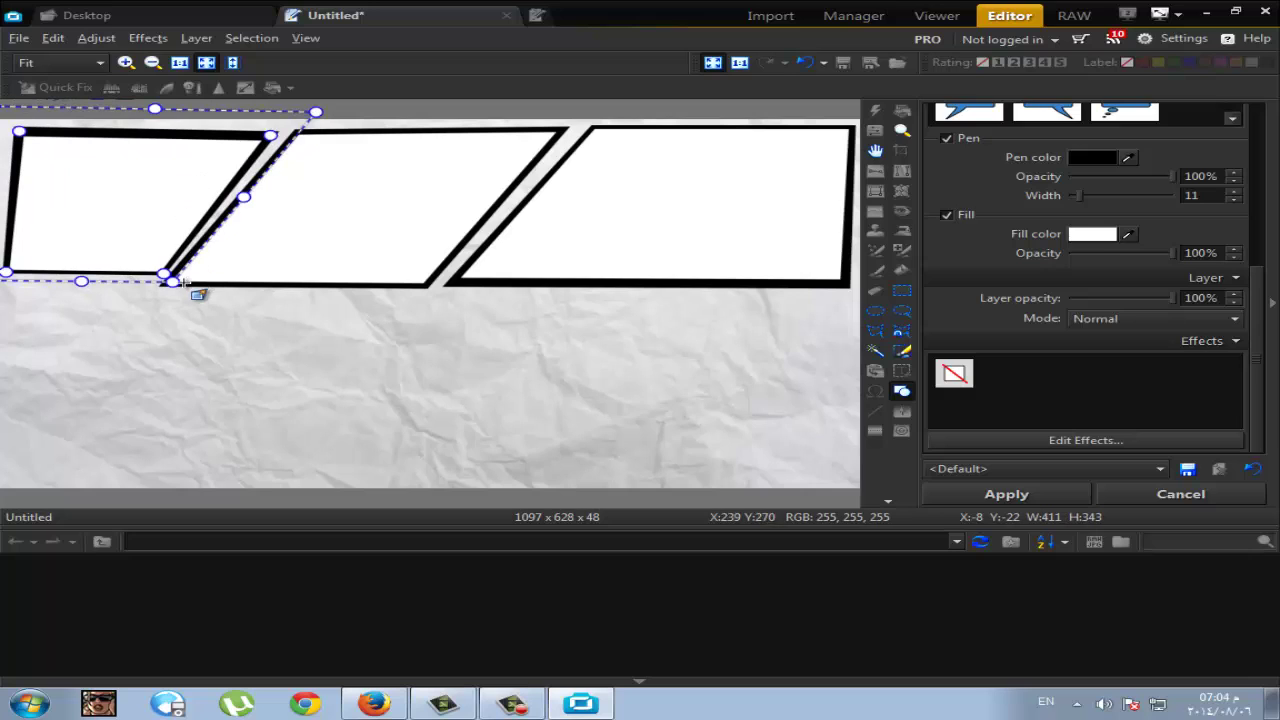
drag(81, 281, 76, 289)
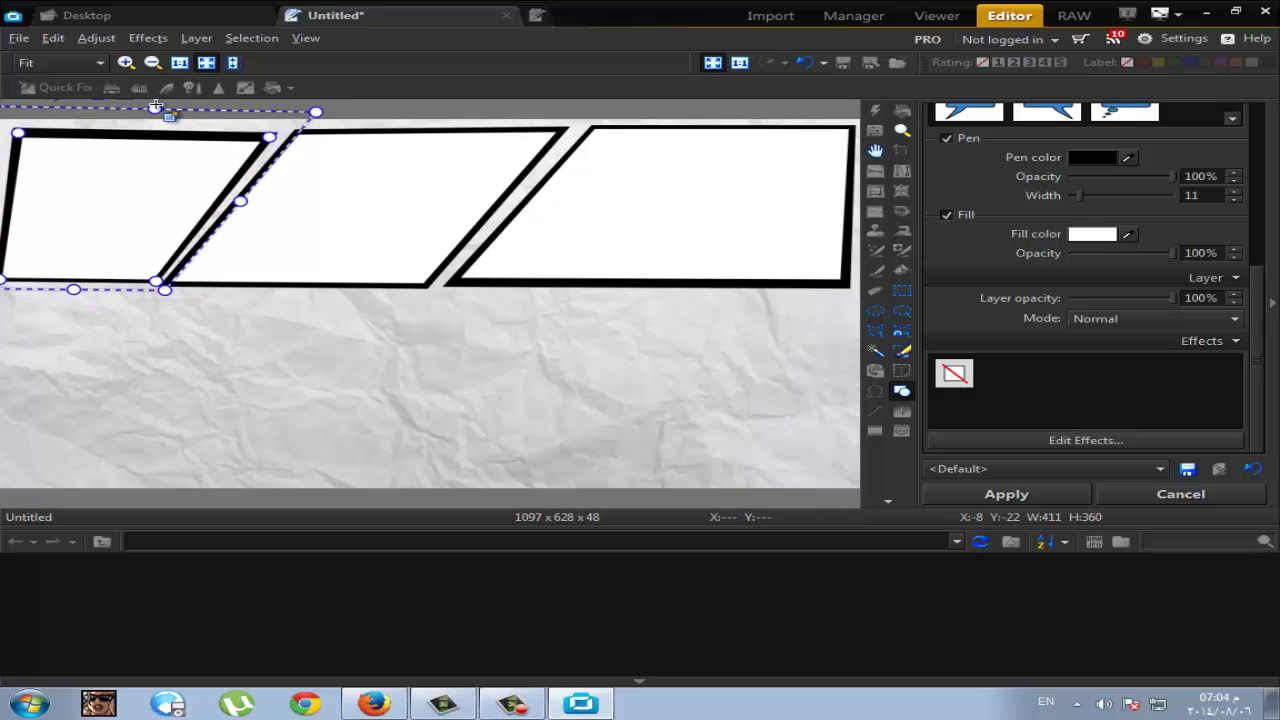
drag(155, 102, 153, 96)
right_click(180, 166)
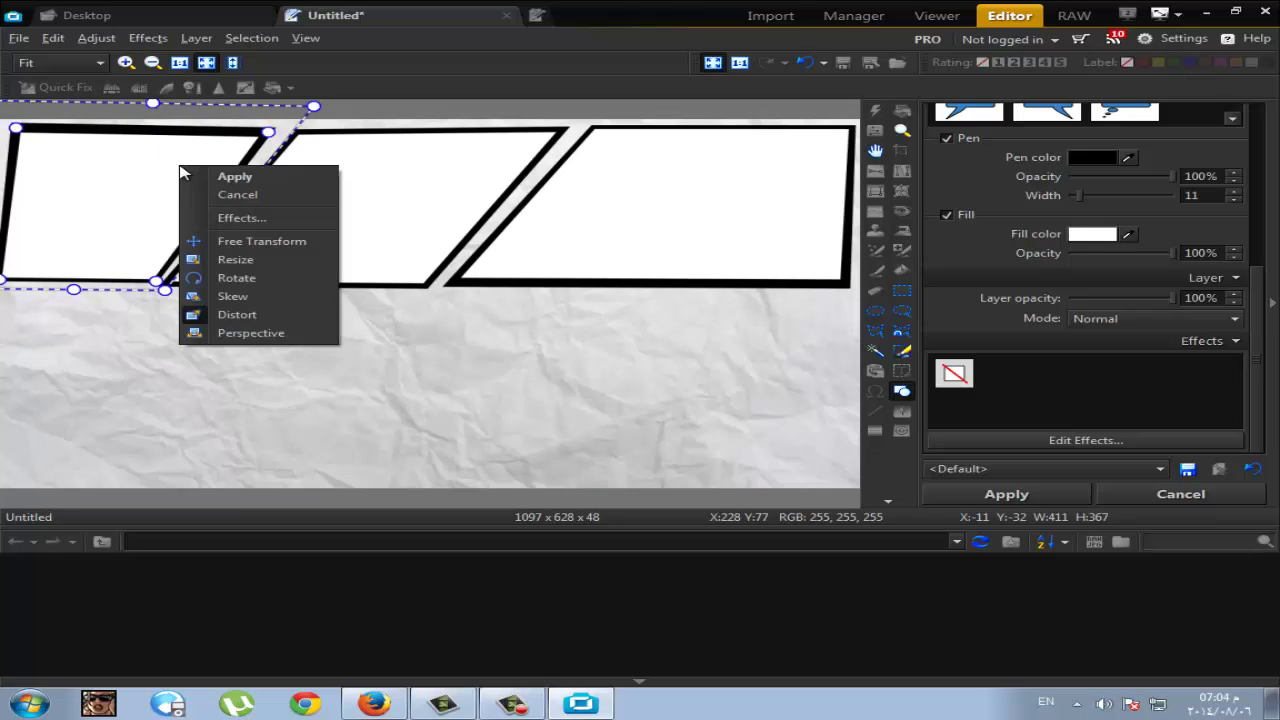
click(189, 176)
drag(316, 106, 323, 111)
drag(161, 183, 156, 182)
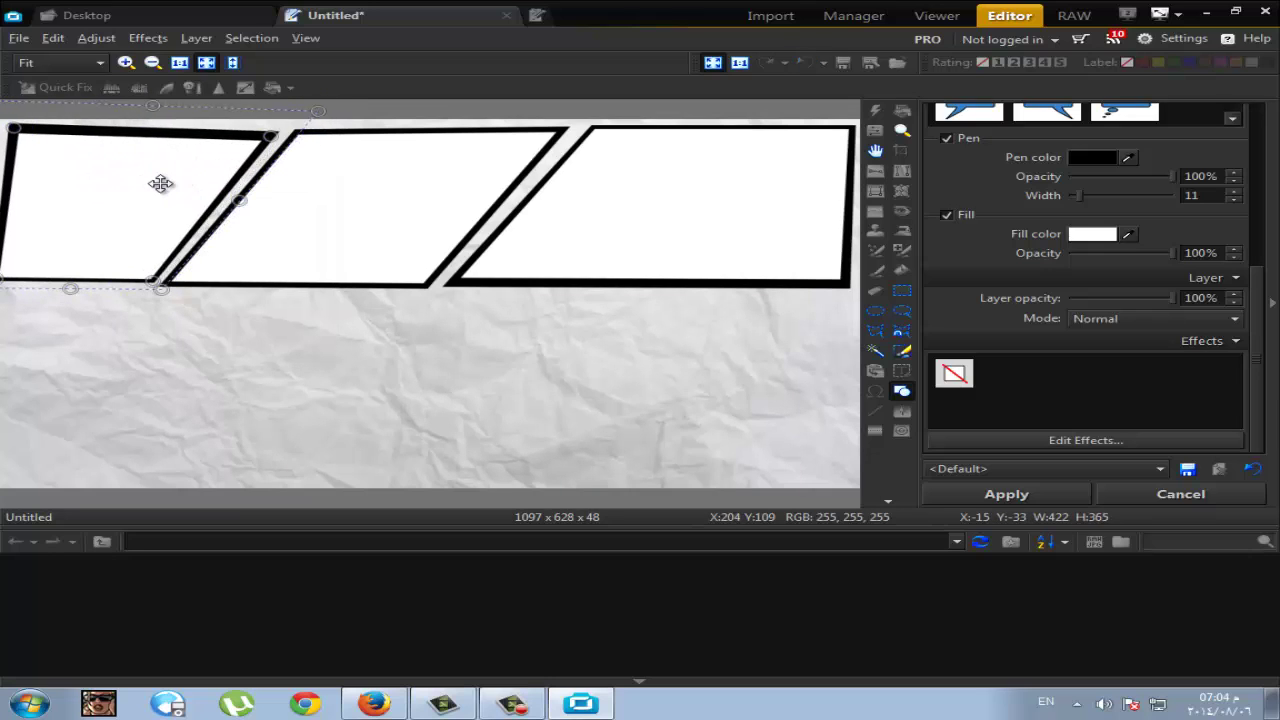
right_click(161, 183)
click(190, 193)
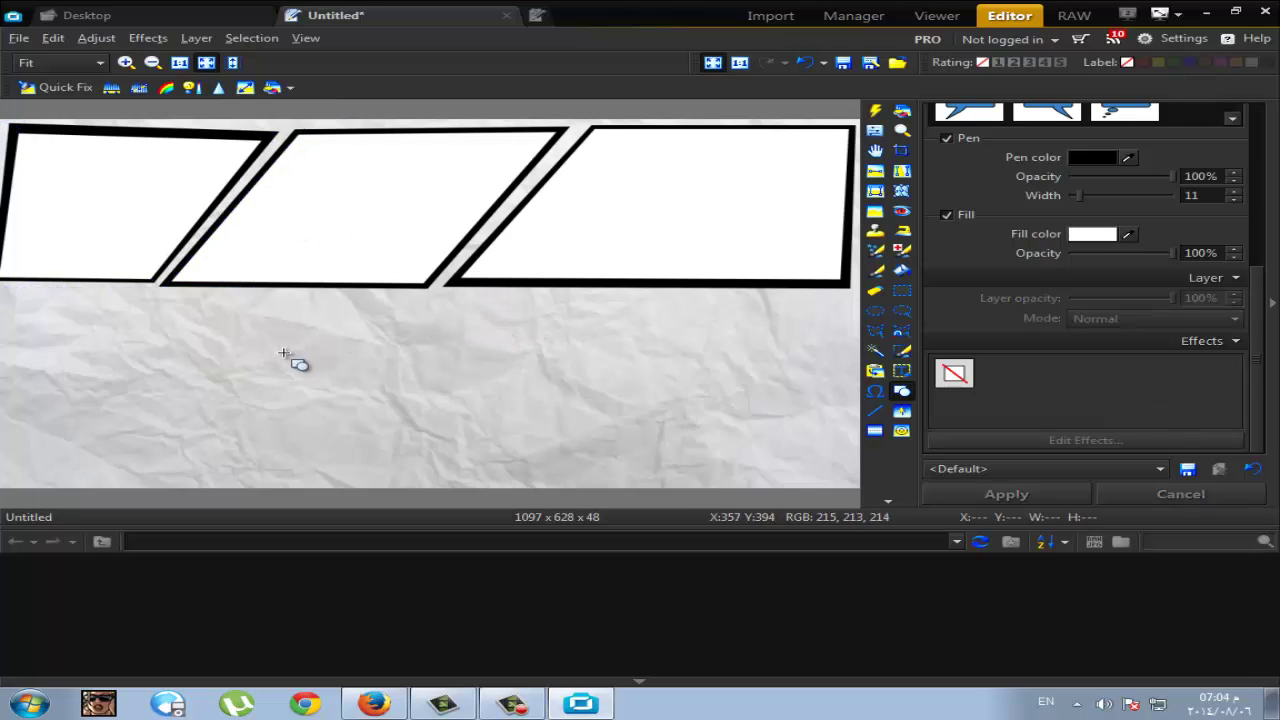
Draw a fourth panel below the upper-right panel and distort it into a wide four-sided shape of about 613 × 321 pixels
drag(465, 289, 660, 360)
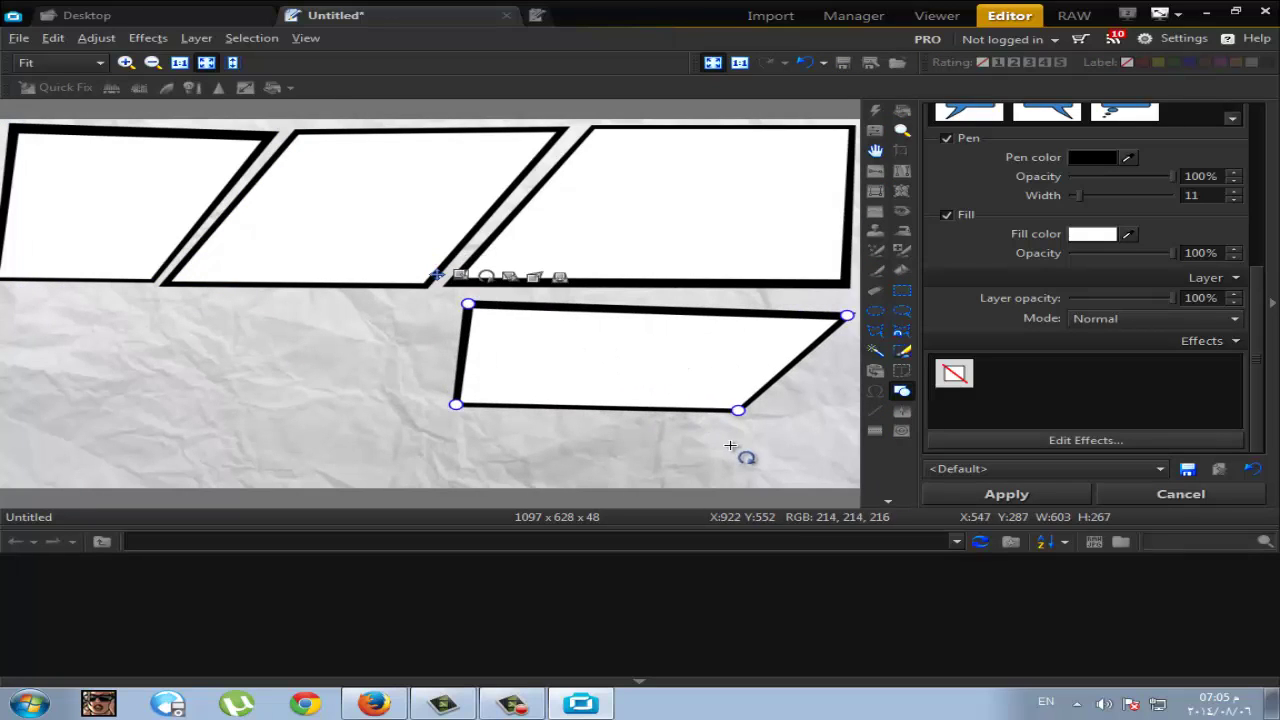
drag(744, 448, 757, 449)
drag(651, 380, 667, 383)
drag(748, 402, 716, 436)
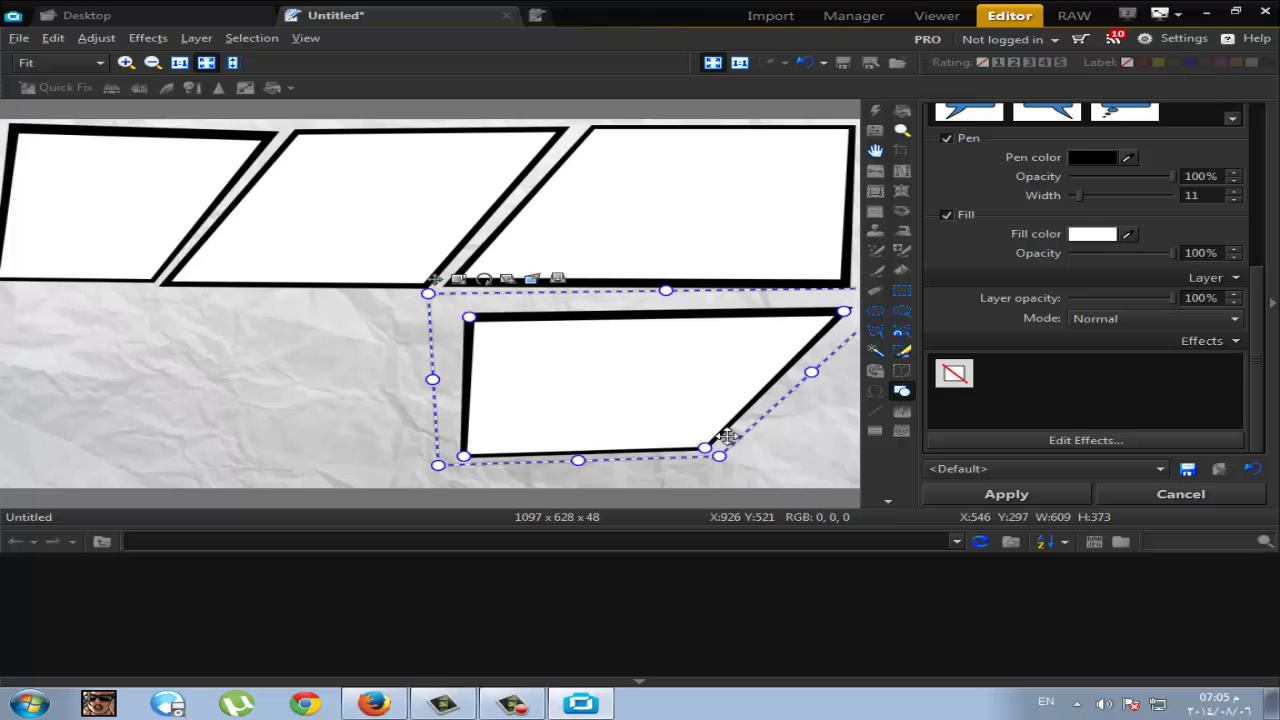
drag(790, 472, 849, 478)
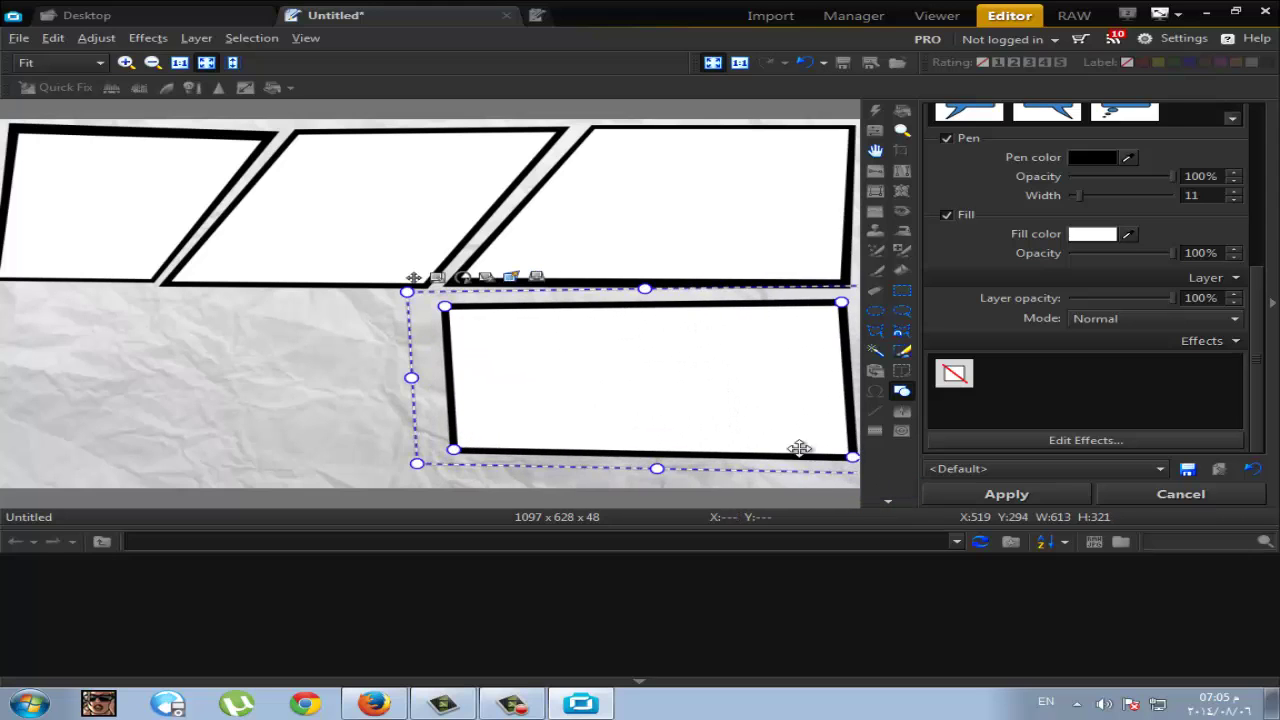
Extend the fourth panel downward to about 609 × 364 pixels, place it at about X 507, Y 287, and apply it
drag(666, 406, 654, 485)
drag(415, 481, 423, 497)
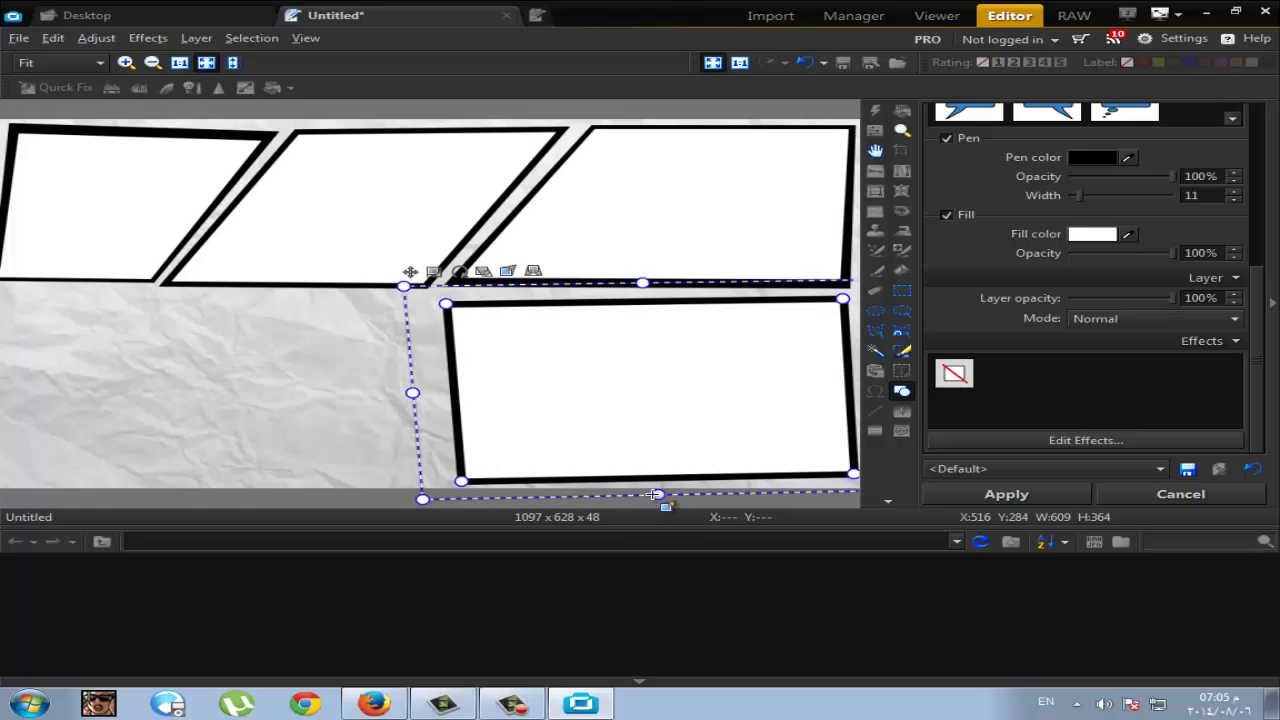
drag(643, 391, 634, 394)
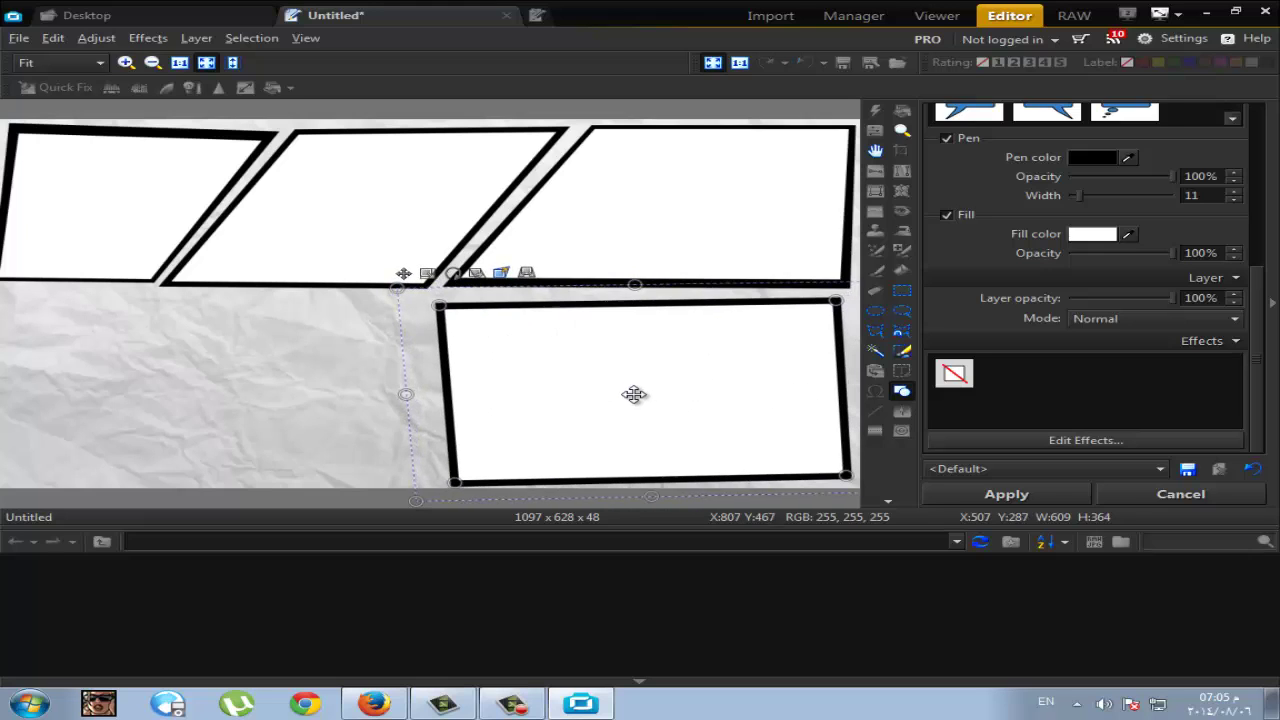
click(390, 396)
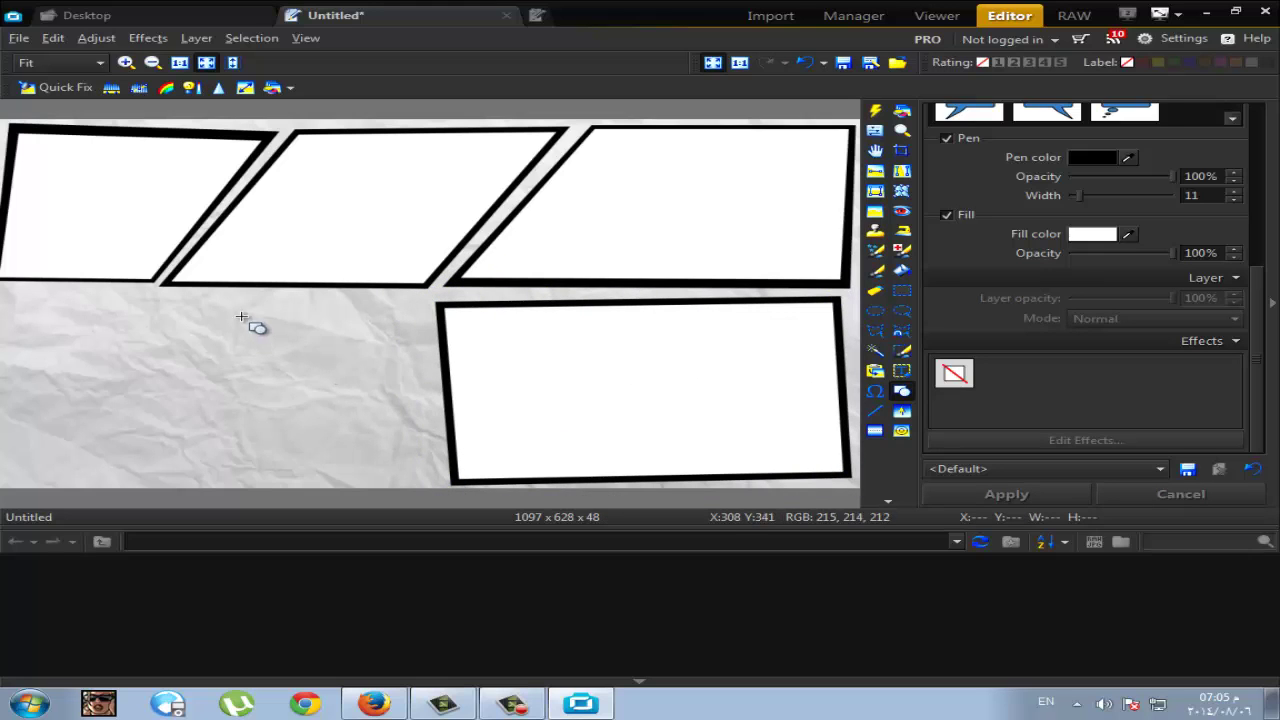
Draw a fifth panel beside the fourth, distort it to about 398 × 376 pixels to follow the fourth panel's edge, and apply it
mouse_move(177, 309)
mouse_down()
mouse_move(306, 371)
mouse_move(429, 478)
mouse_up()
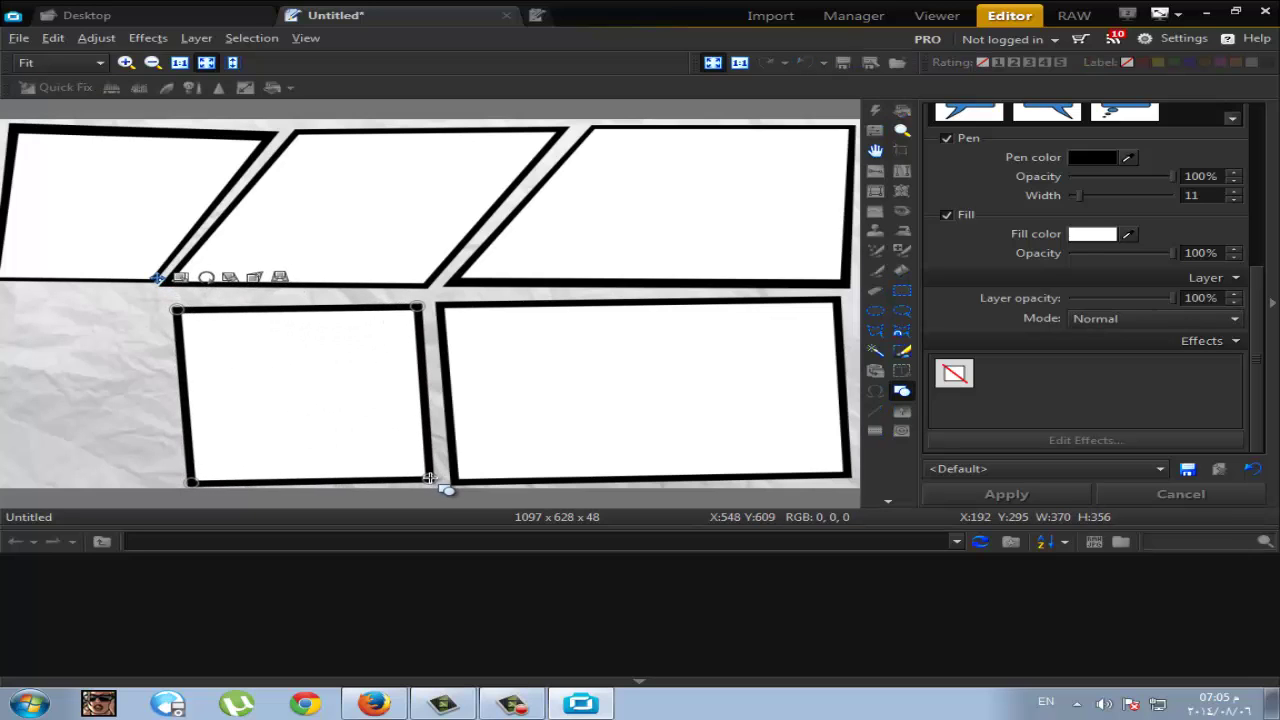
click(254, 278)
drag(160, 298, 149, 286)
drag(168, 503, 153, 501)
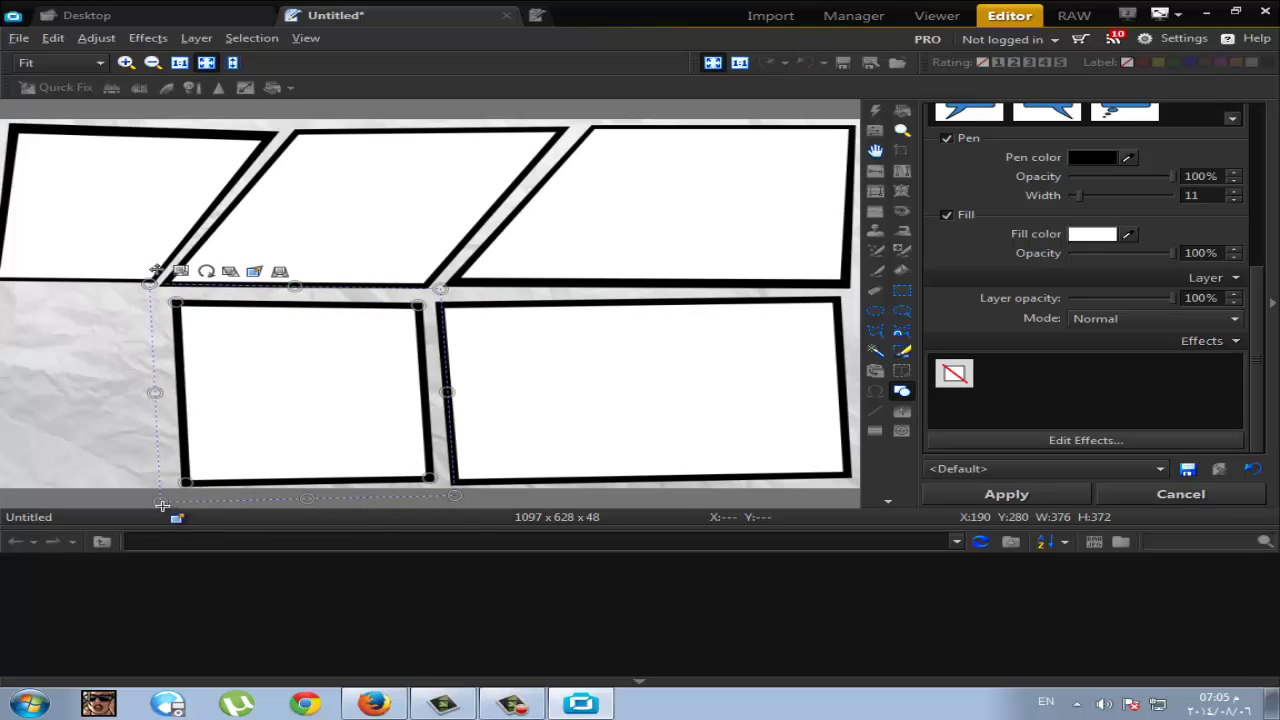
mouse_move(456, 492)
mouse_down()
mouse_move(471, 509)
mouse_move(451, 491)
mouse_up()
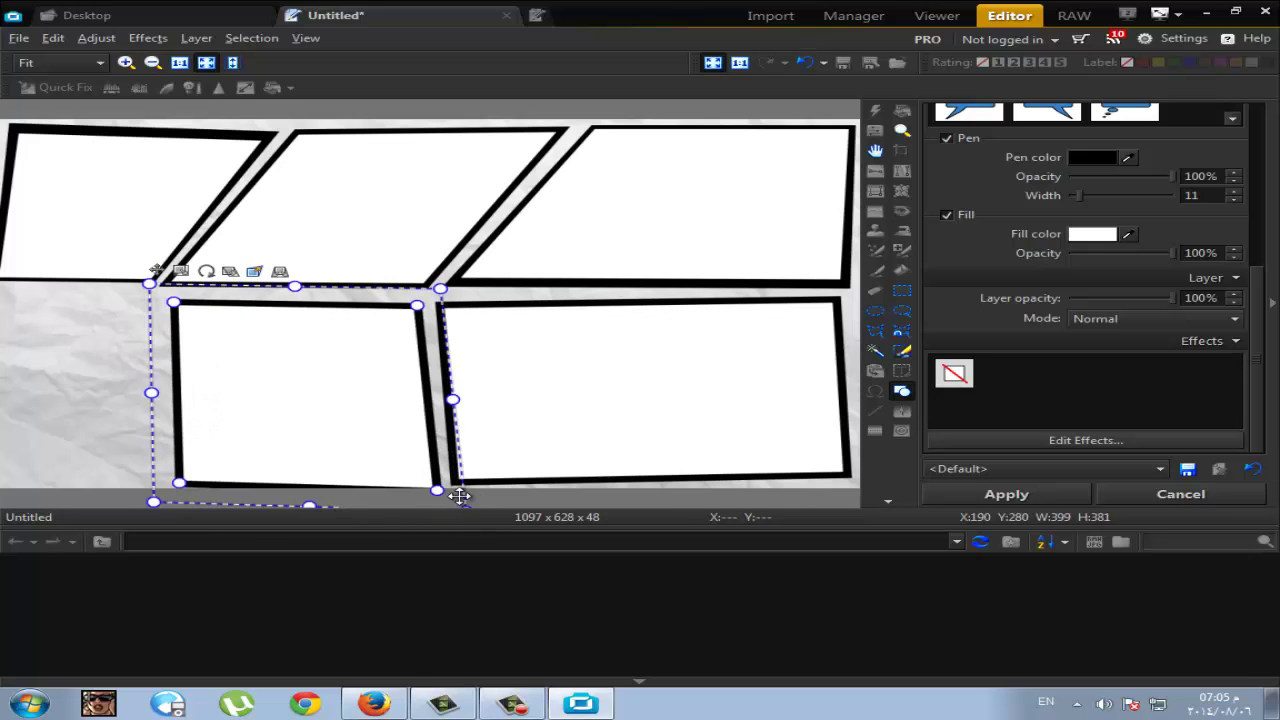
drag(402, 451, 404, 457)
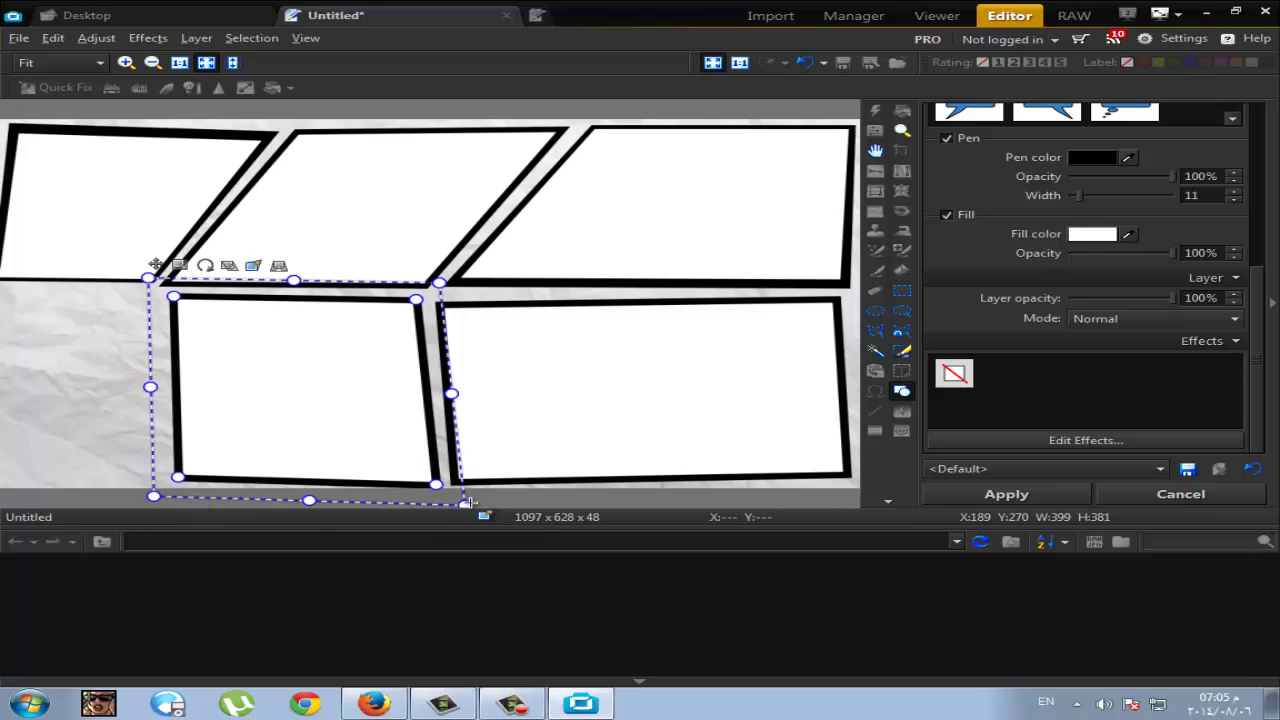
drag(467, 502, 463, 497)
drag(228, 455, 233, 458)
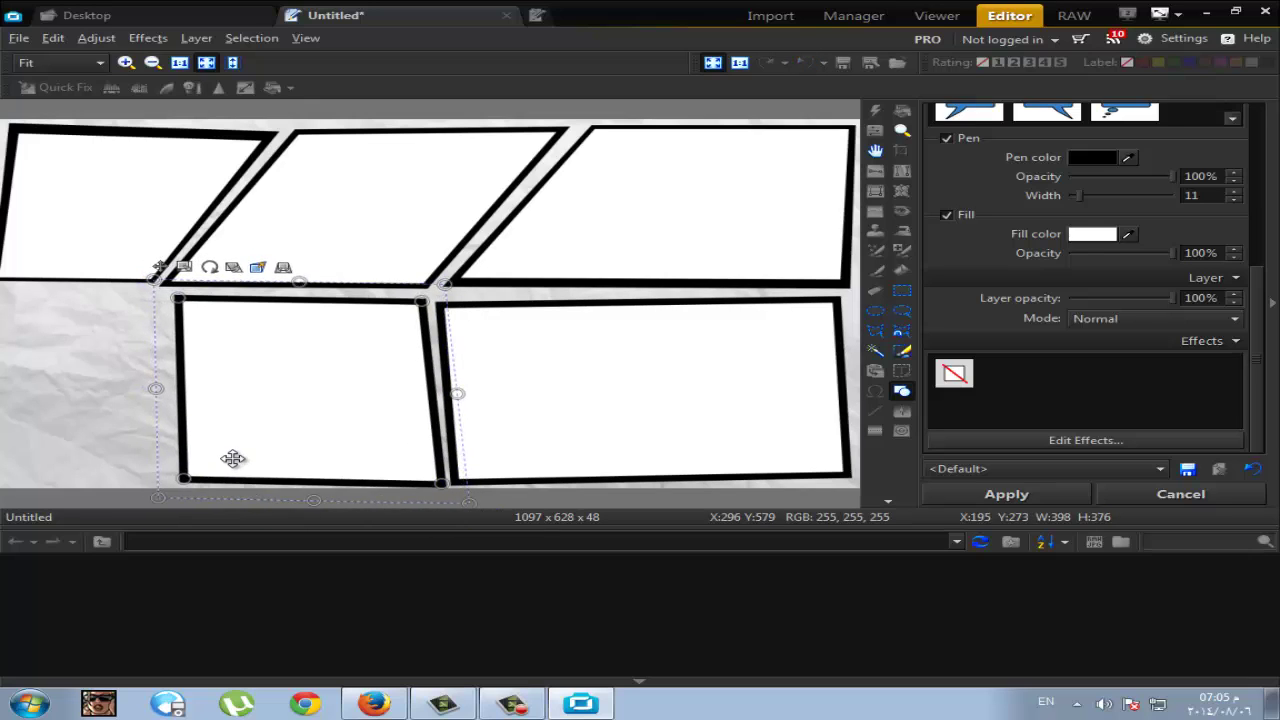
right_click(252, 462)
click(288, 467)
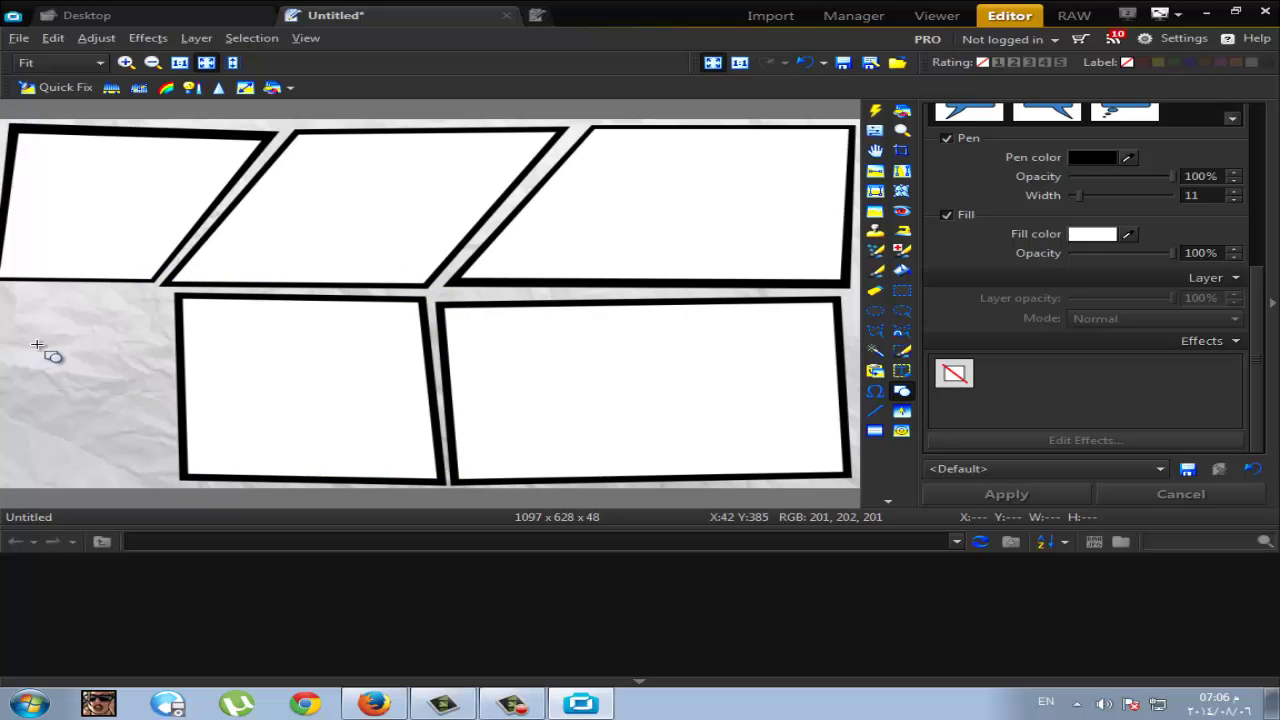
Draw a sixth panel in the canvas's lower-left gap, distort it to follow the fifth panel's edge, and apply it
drag(37, 345, 137, 431)
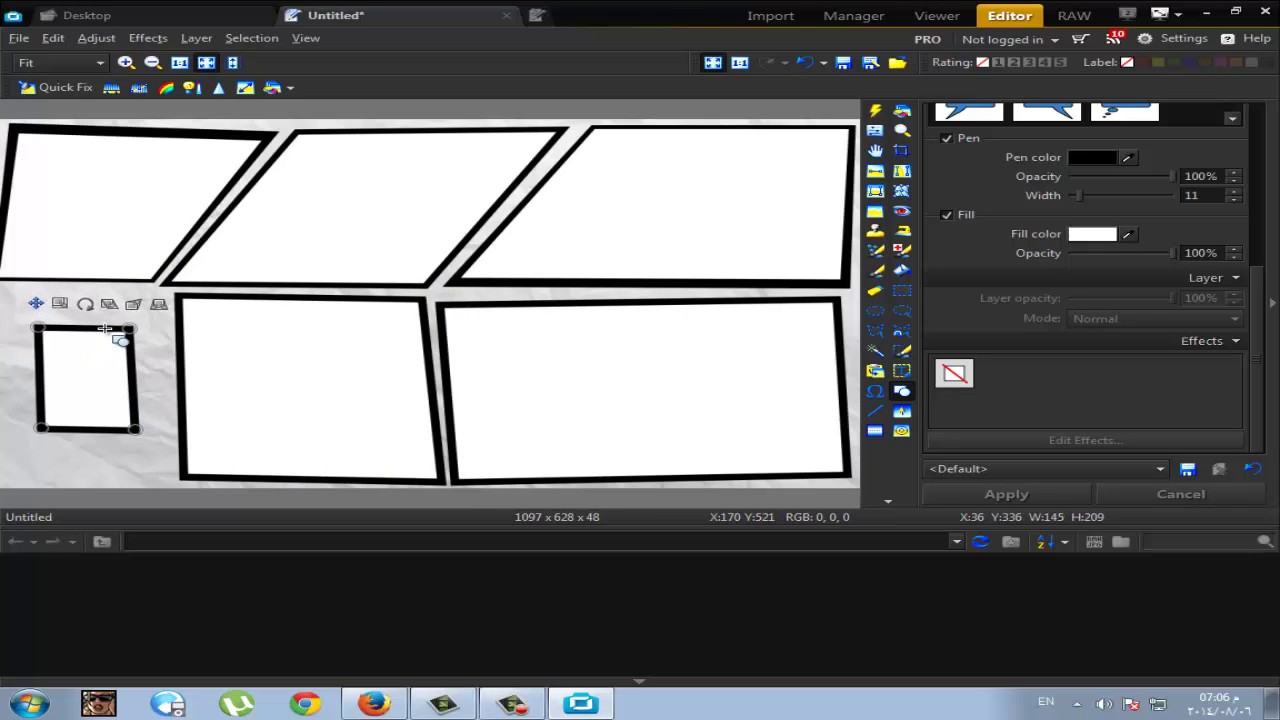
drag(125, 322, 158, 300)
drag(95, 345, 69, 340)
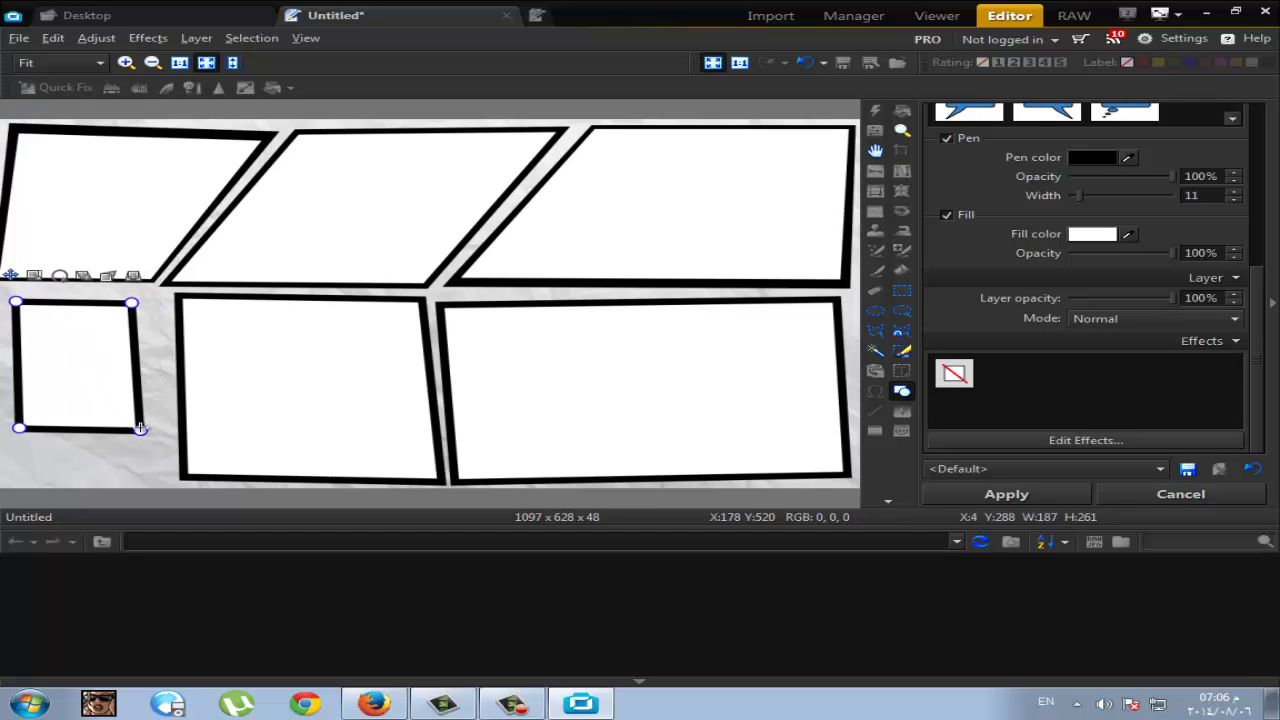
drag(134, 429, 157, 467)
drag(134, 366, 157, 354)
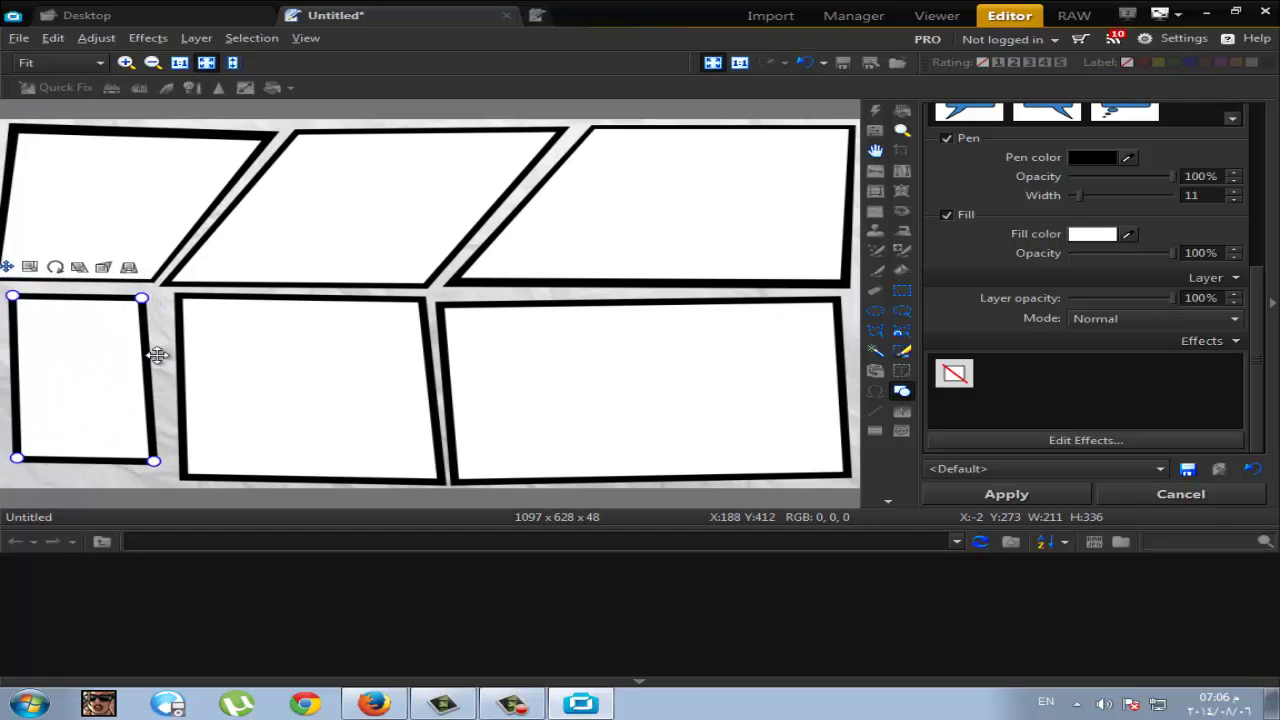
drag(140, 296, 157, 292)
drag(16, 459, 13, 478)
right_click(74, 449)
click(128, 457)
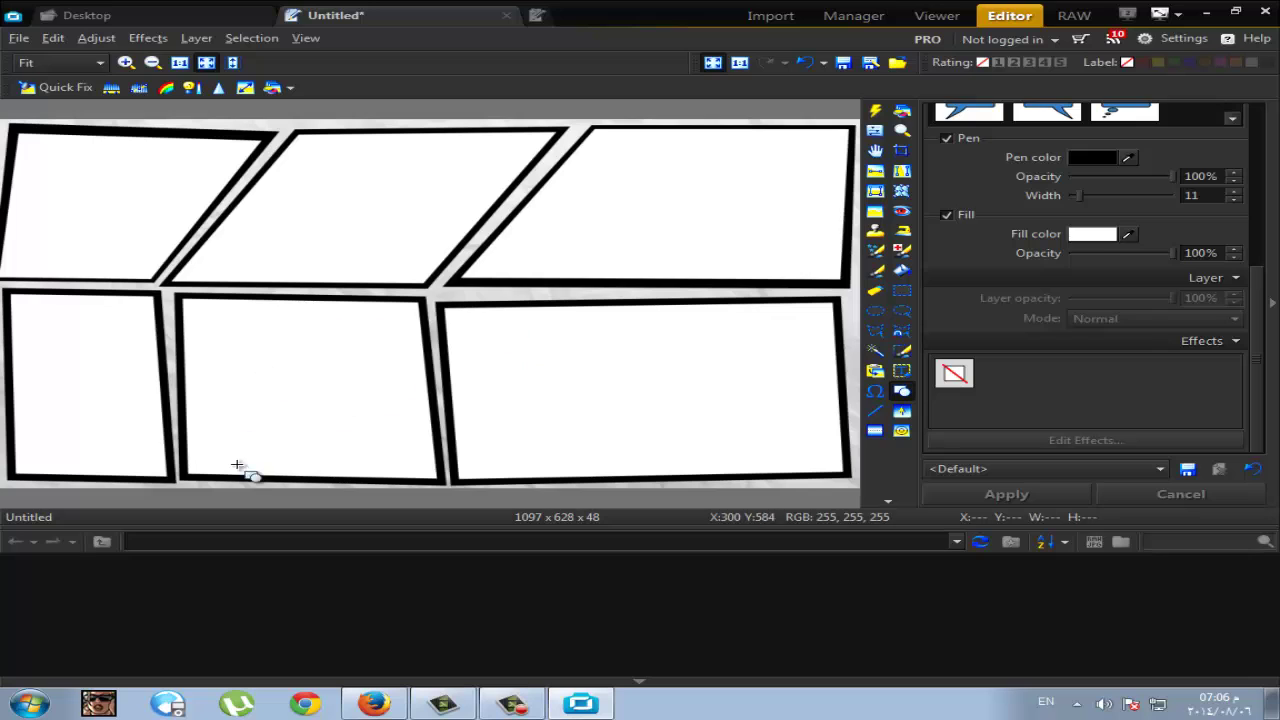
click(530, 708)
click(1171, 620)
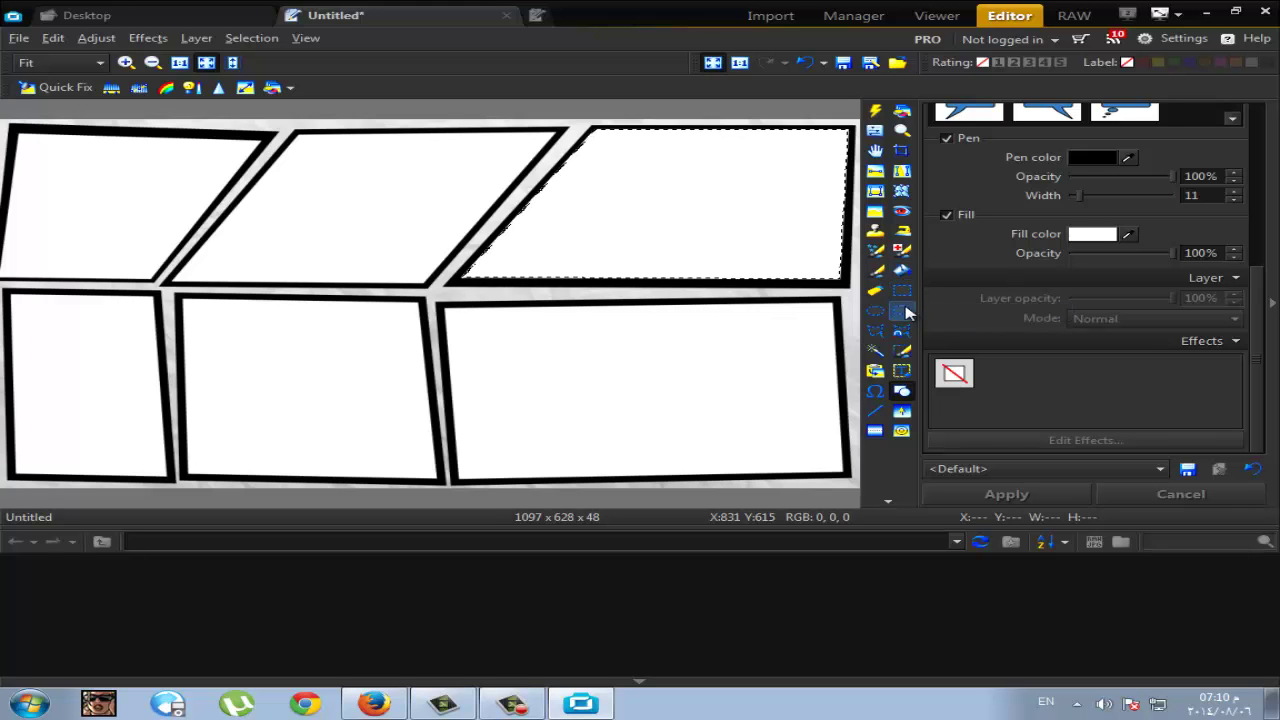
Apply the Dream portrait quick filter to the selected interior of the upper-right panel
click(901, 111)
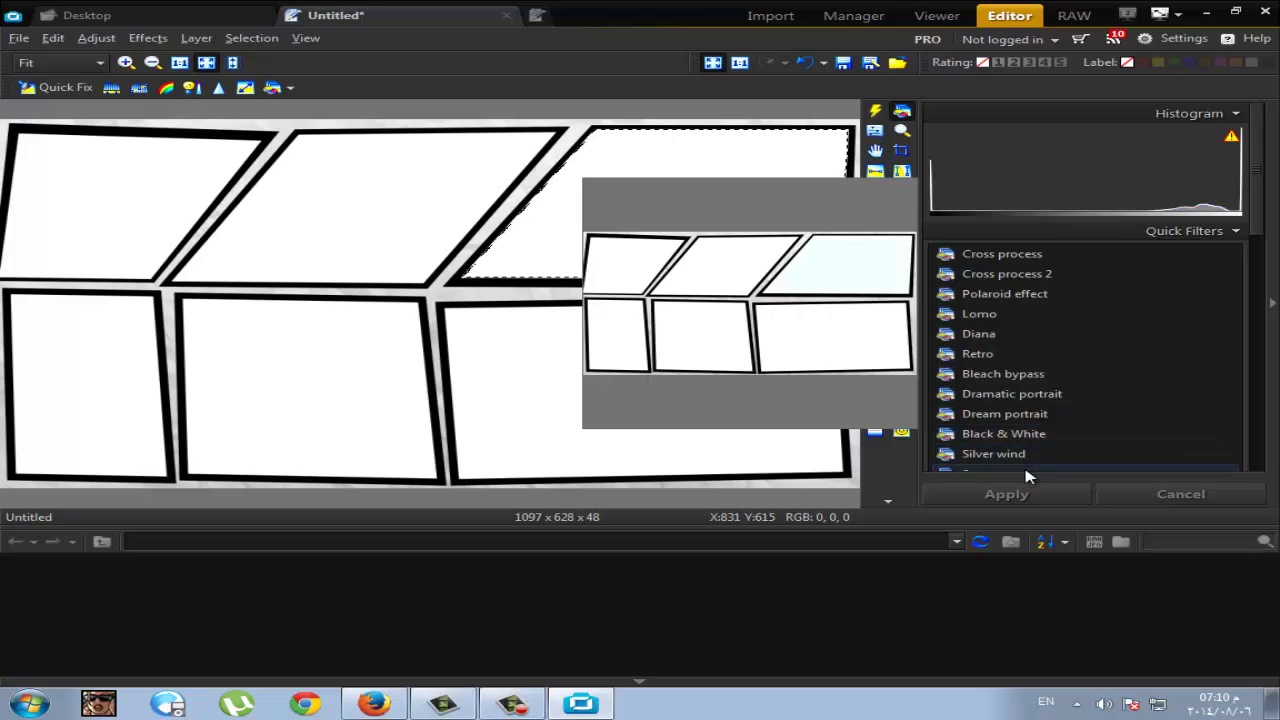
click(1015, 418)
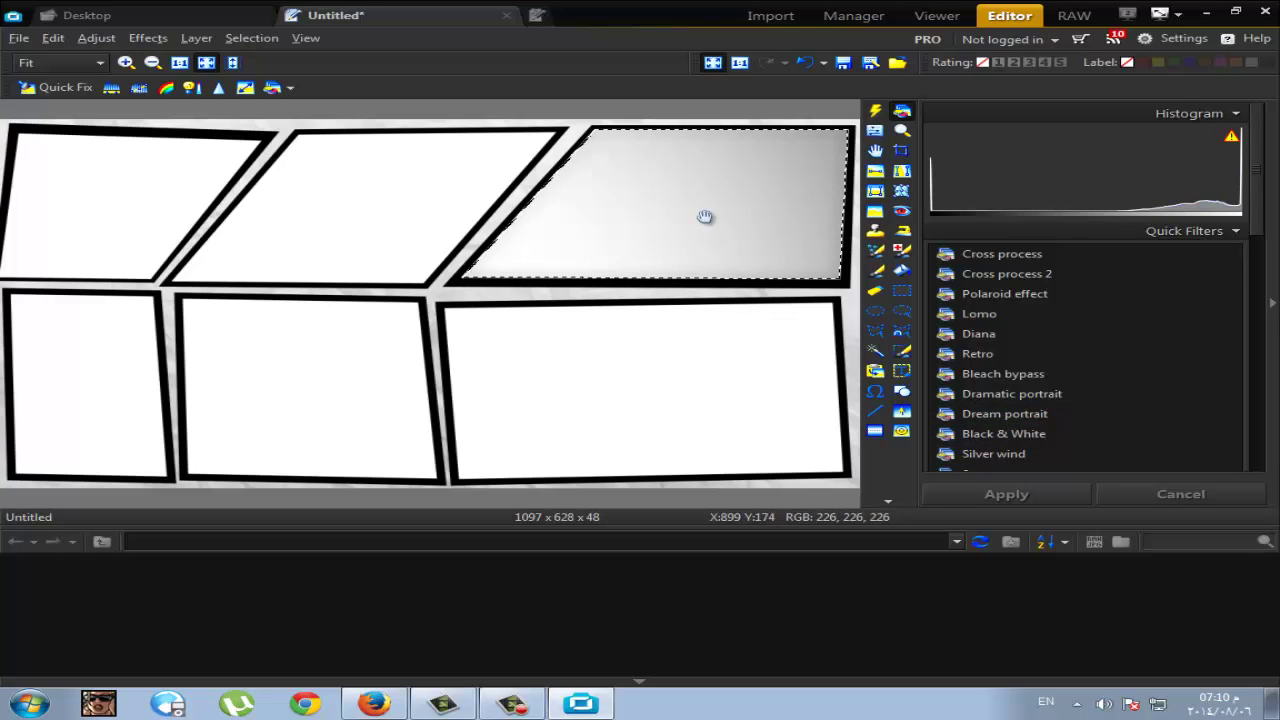
Draw a near-vertical black line of width 7, about 54 × 109 pixels, in the shaded panel's lower-right corner, and apply it
scroll(714, 189, up, 1)
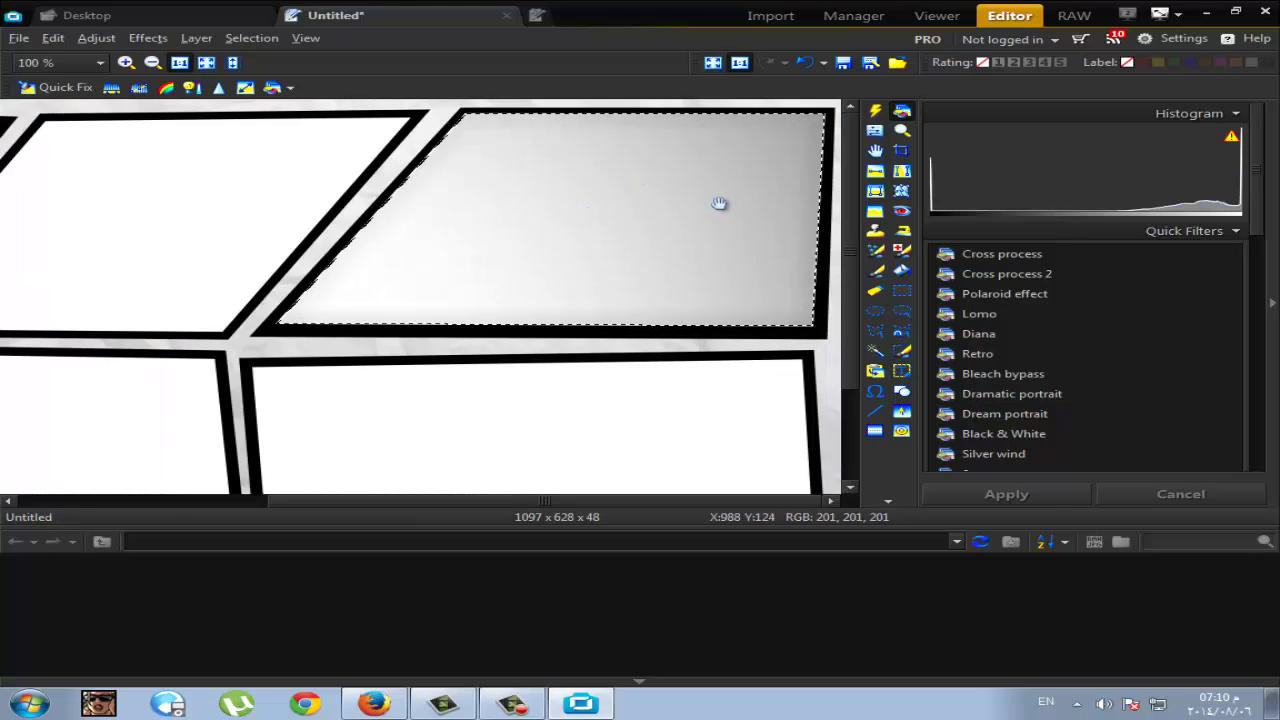
click(875, 410)
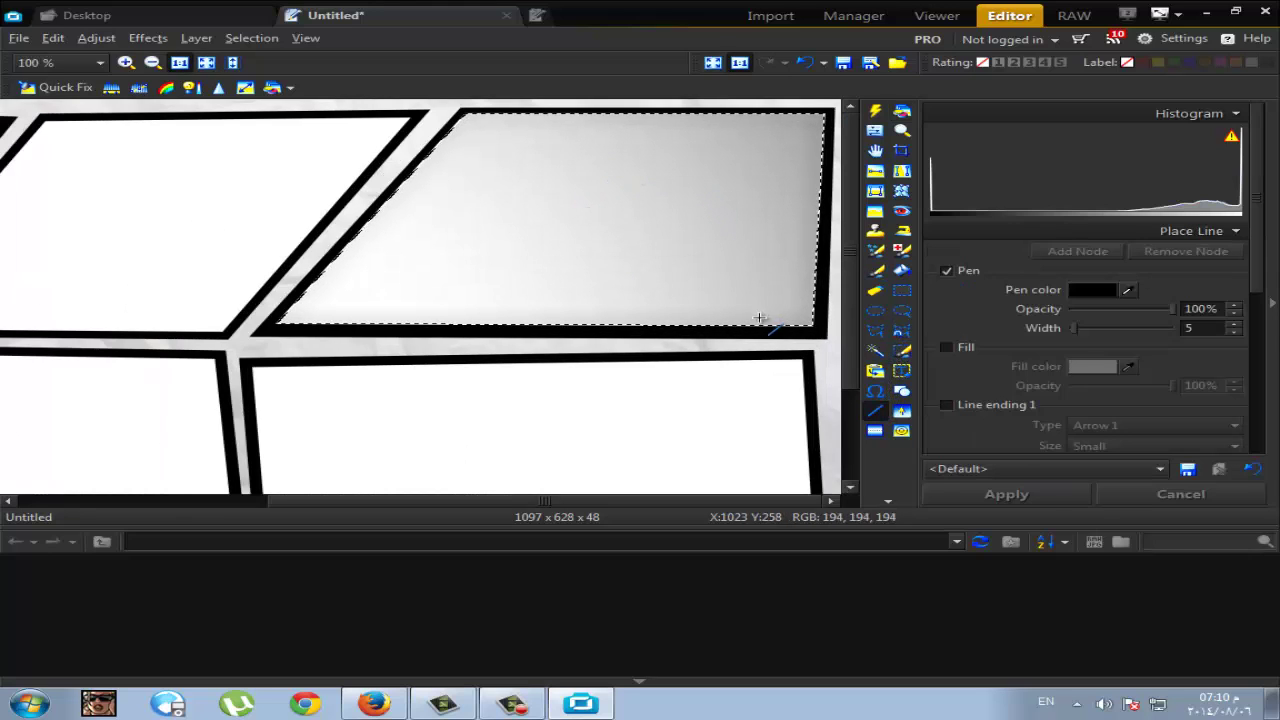
drag(745, 295, 753, 324)
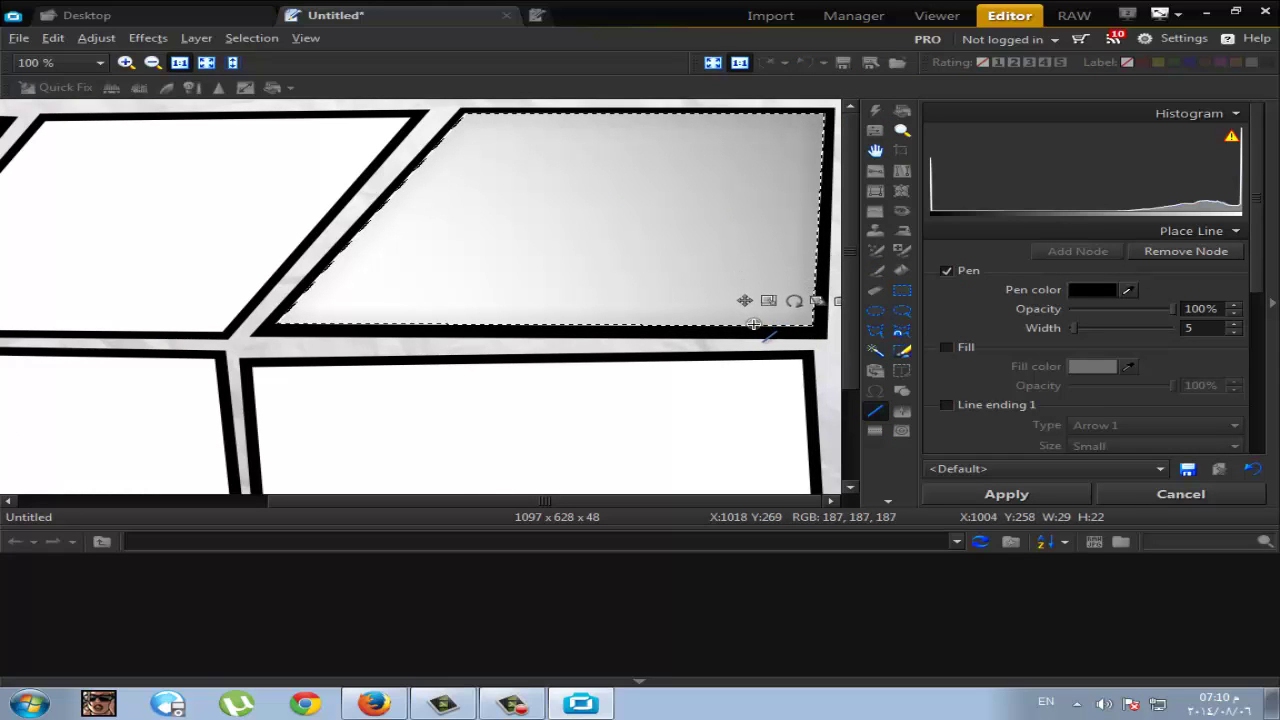
click(753, 324)
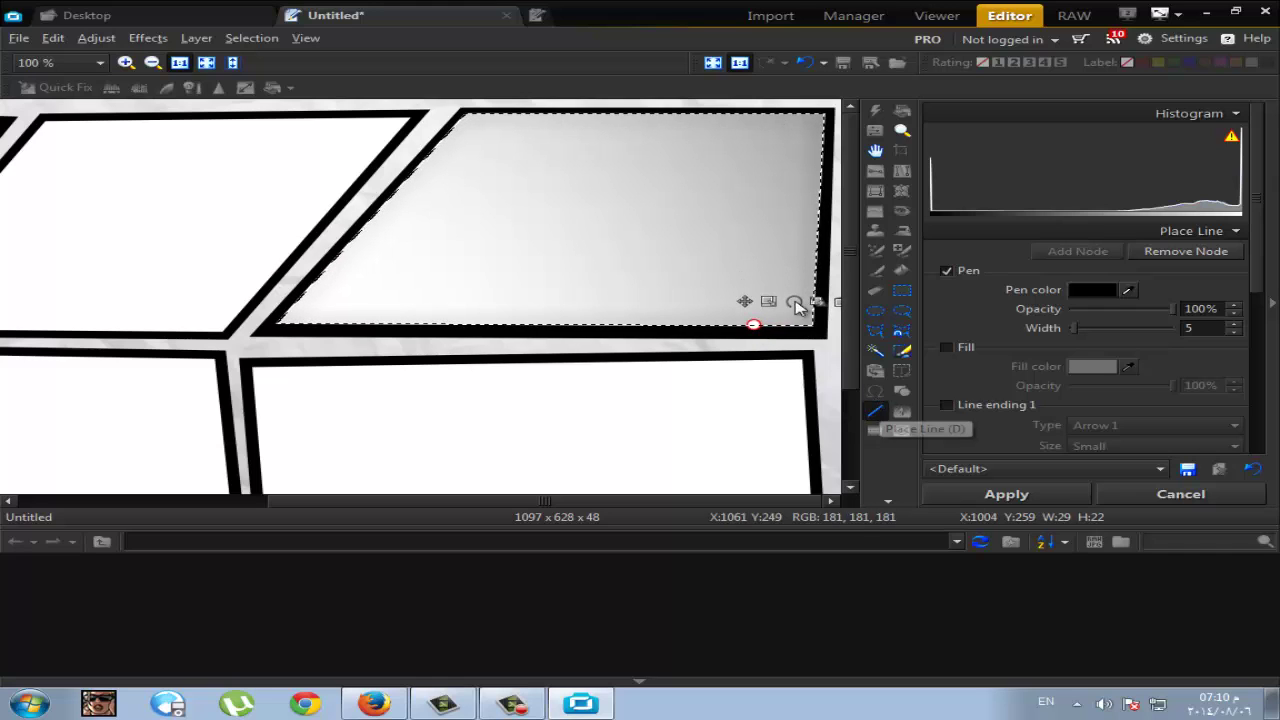
click(745, 263)
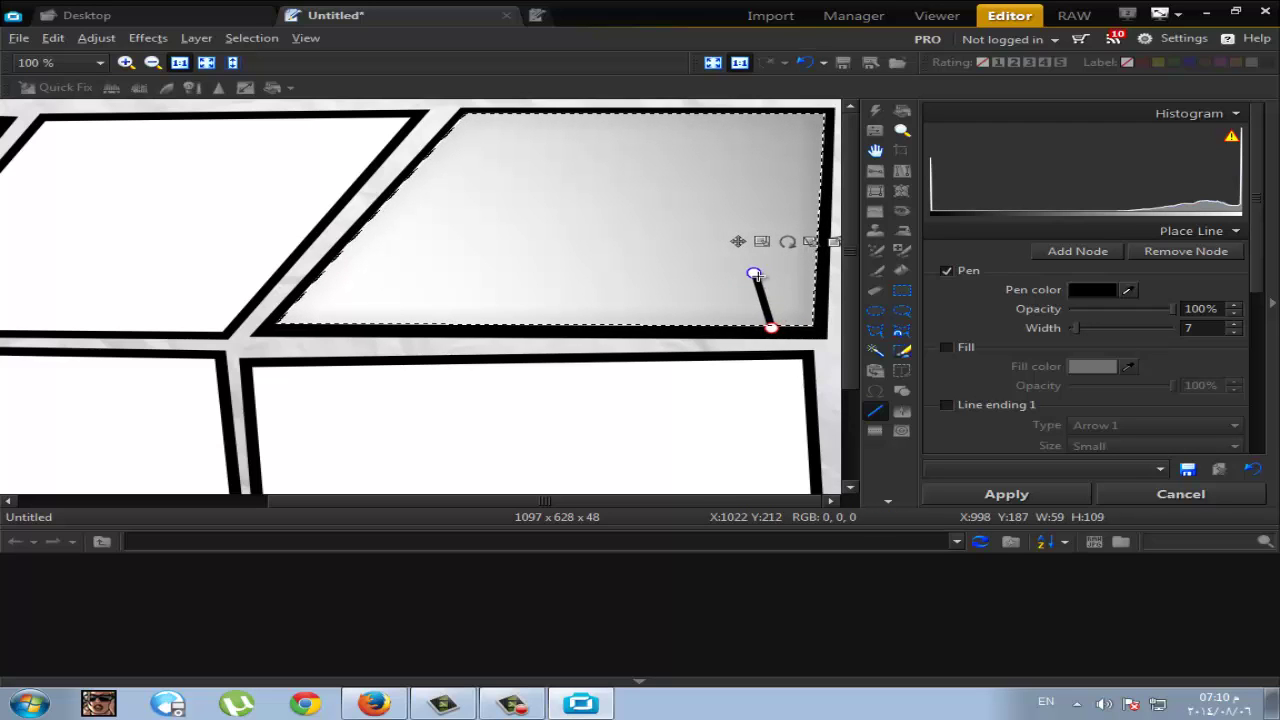
drag(755, 275, 761, 275)
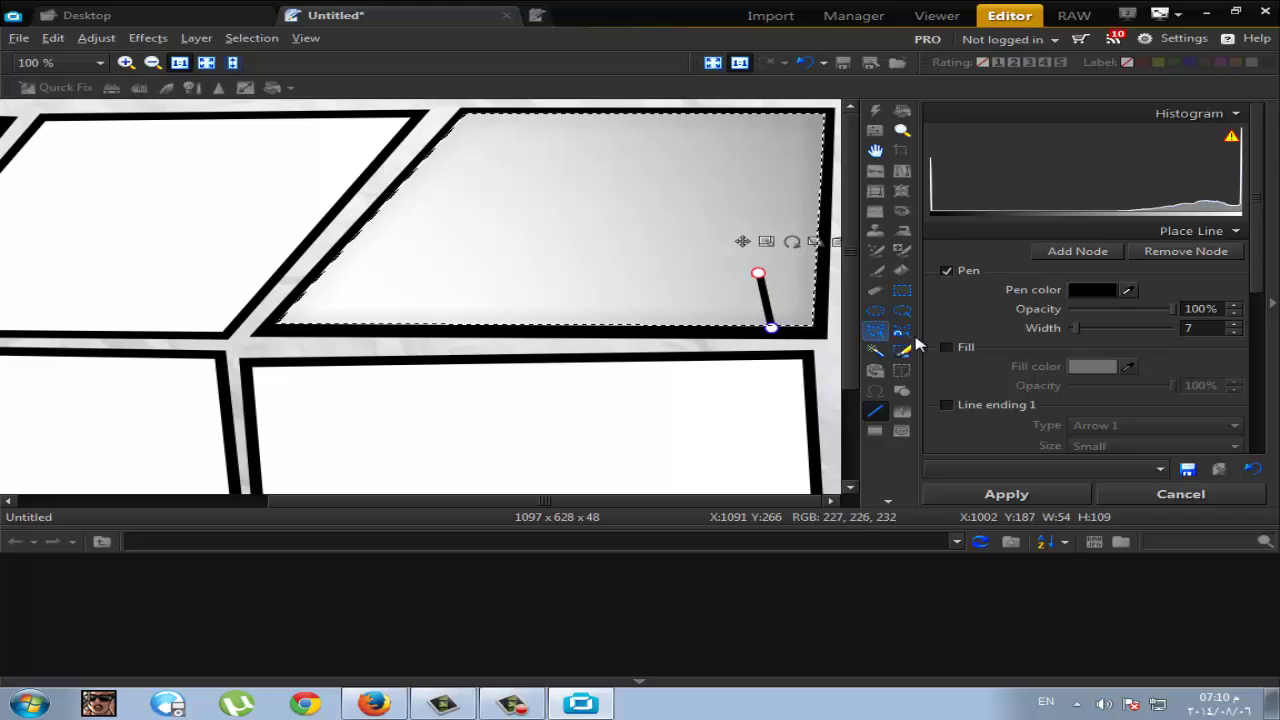
right_click(776, 287)
click(812, 294)
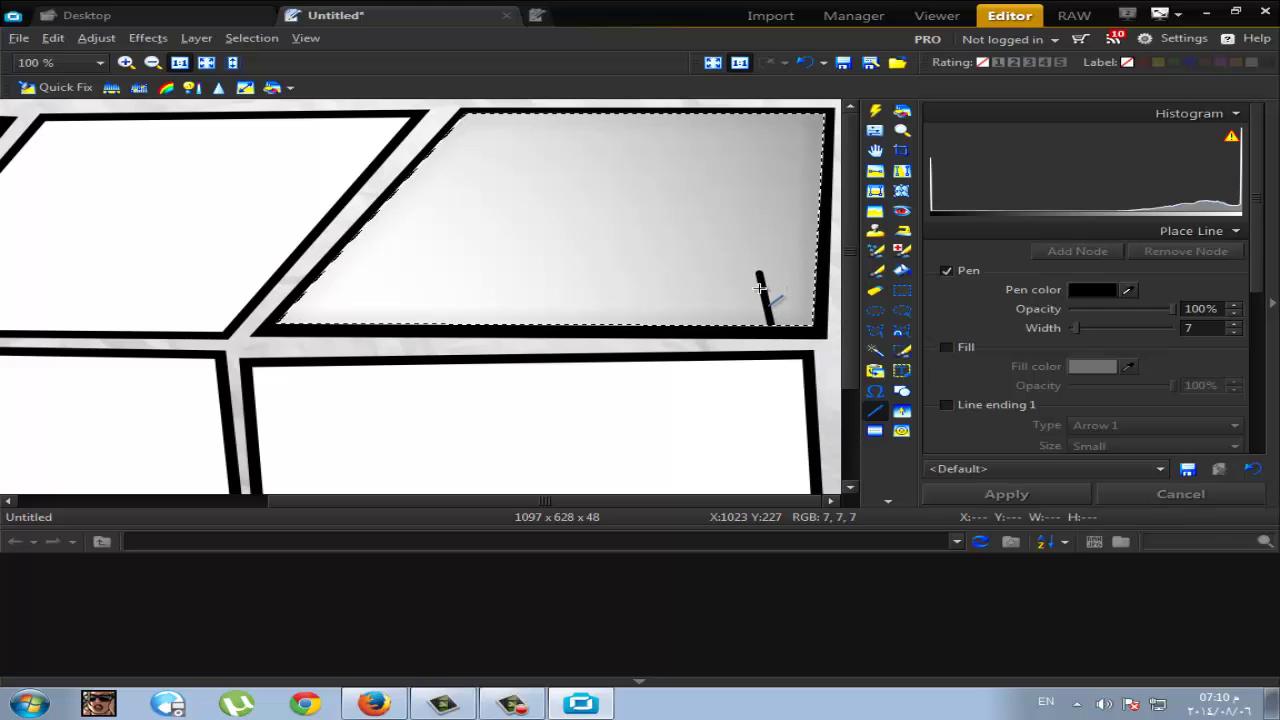
Add two bent arms to the right stick figure, a raised left one about 107 × 72 pixels and a lowered right one about 73 × 75 pixels
click(760, 288)
drag(748, 288, 697, 257)
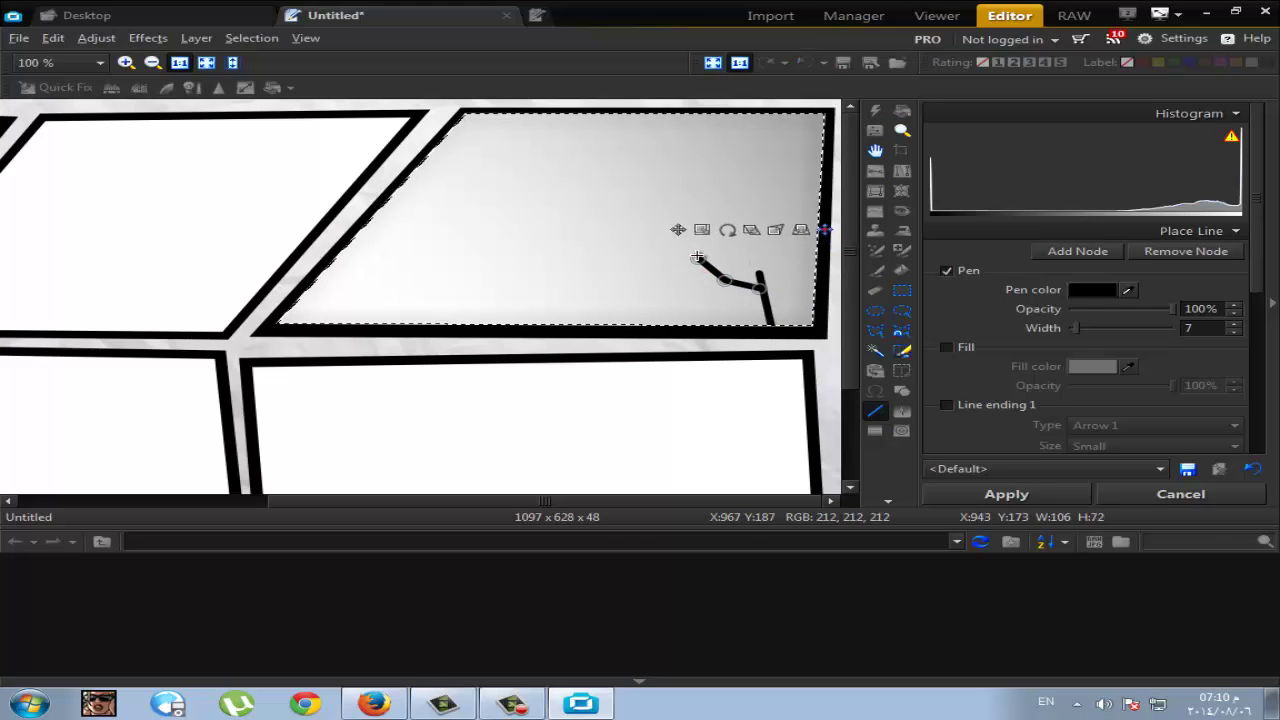
right_click(772, 290)
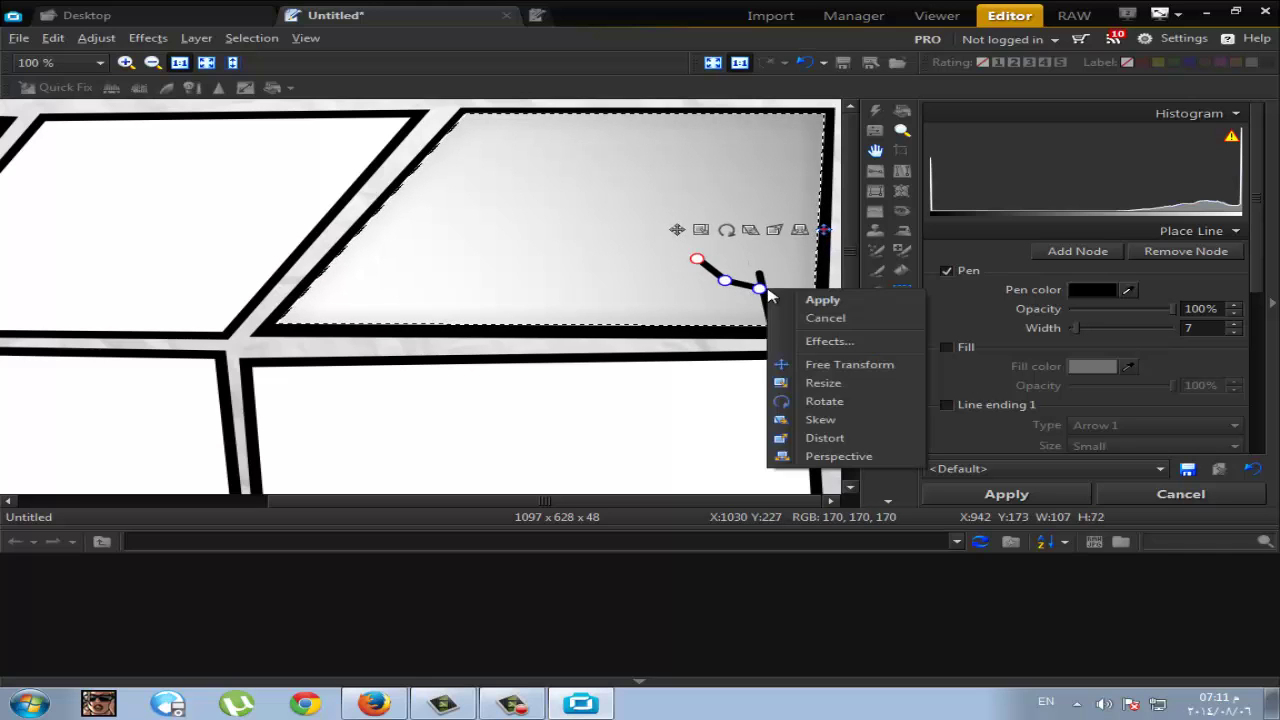
click(785, 297)
click(766, 289)
click(782, 296)
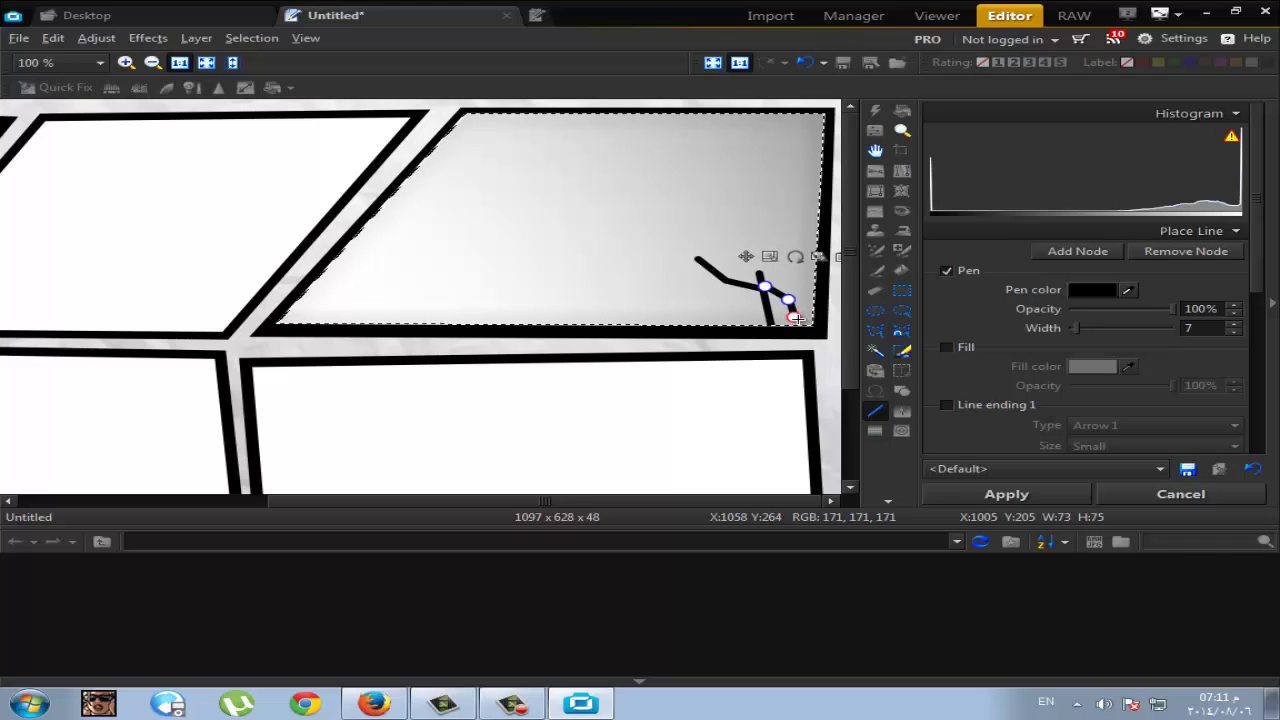
right_click(795, 318)
click(810, 326)
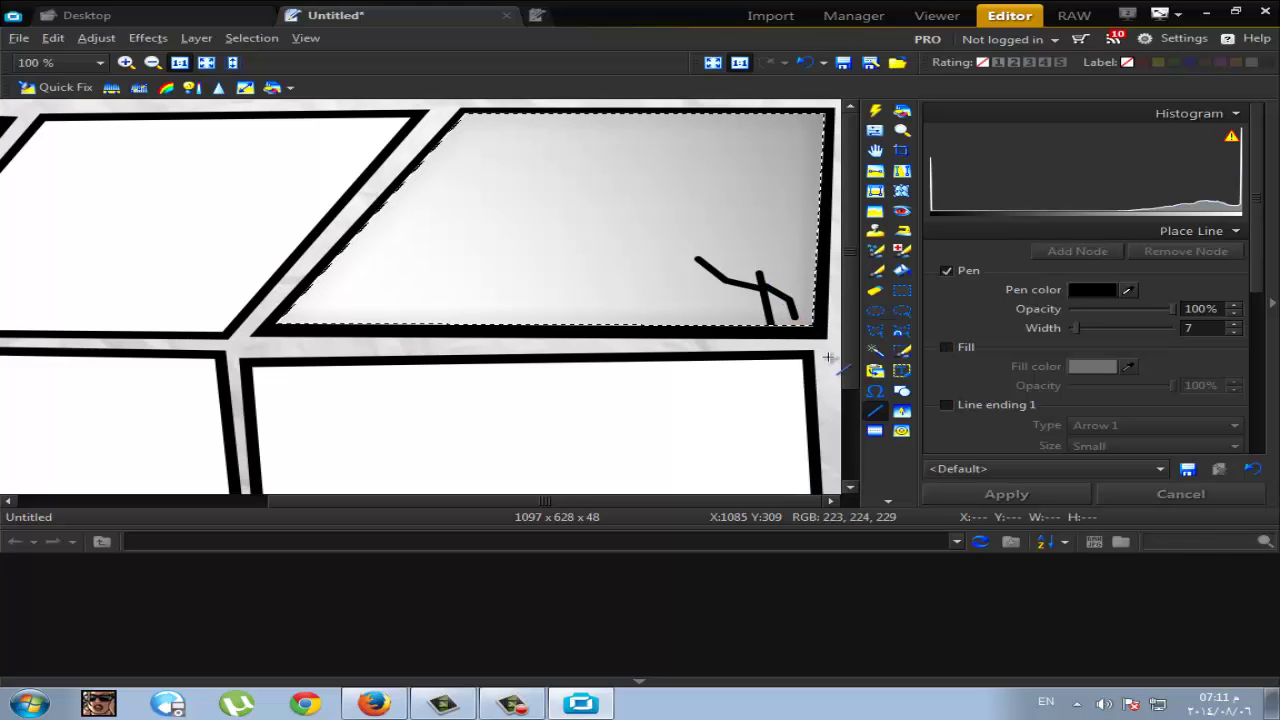
Draw a second stick figure's body, about 44 × 101 pixels, near the shaded panel's lower left, with a raised bent arm about 75 × 70 pixels
click(513, 321)
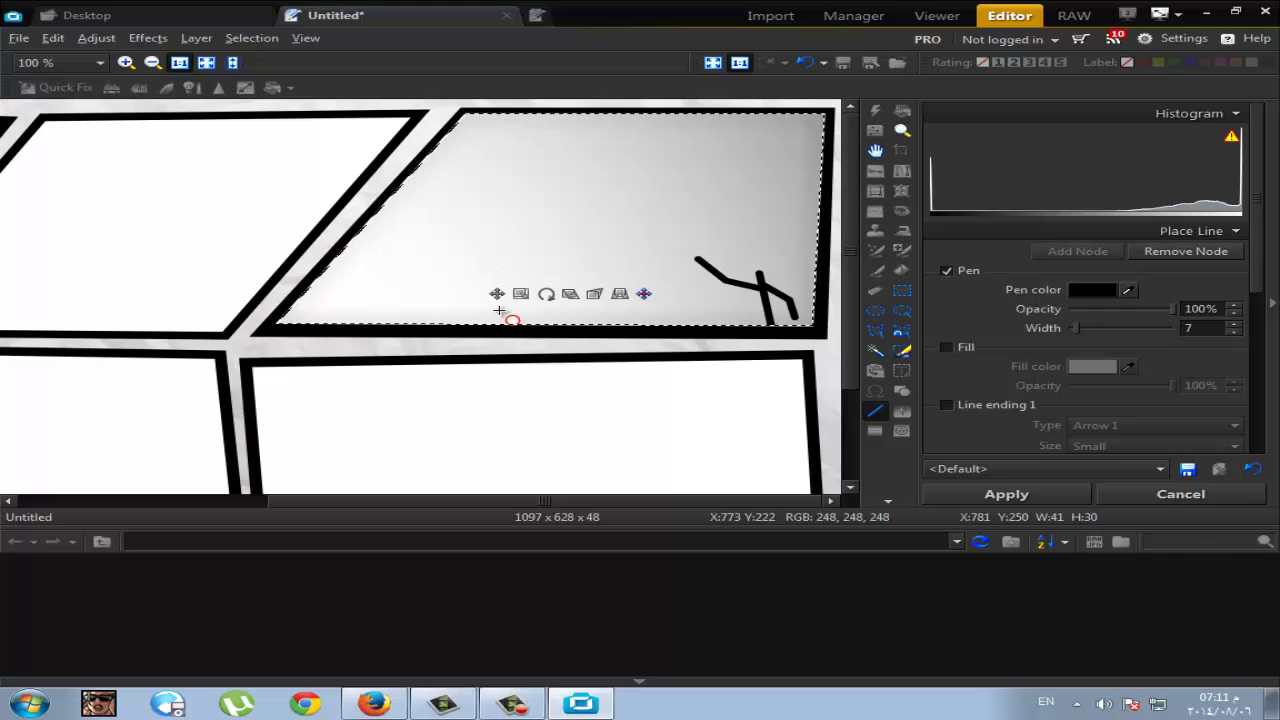
click(446, 272)
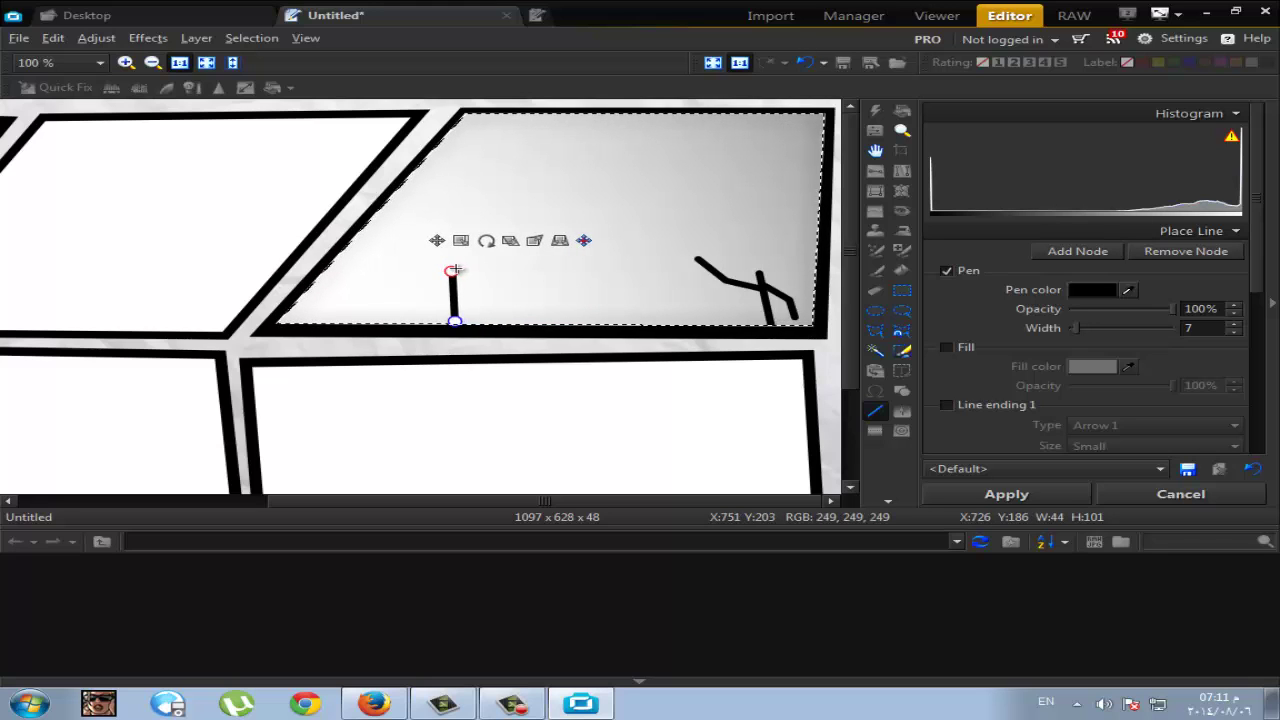
right_click(453, 270)
click(482, 280)
click(456, 290)
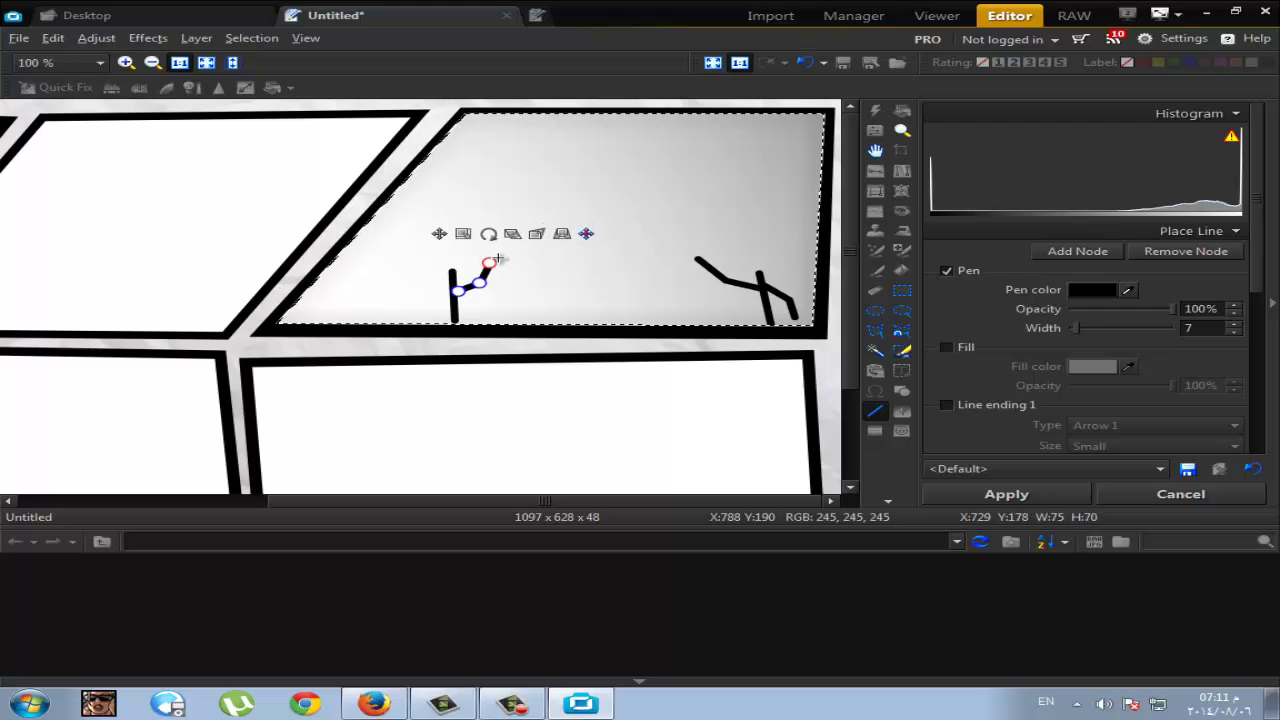
right_click(496, 260)
click(474, 266)
click(444, 292)
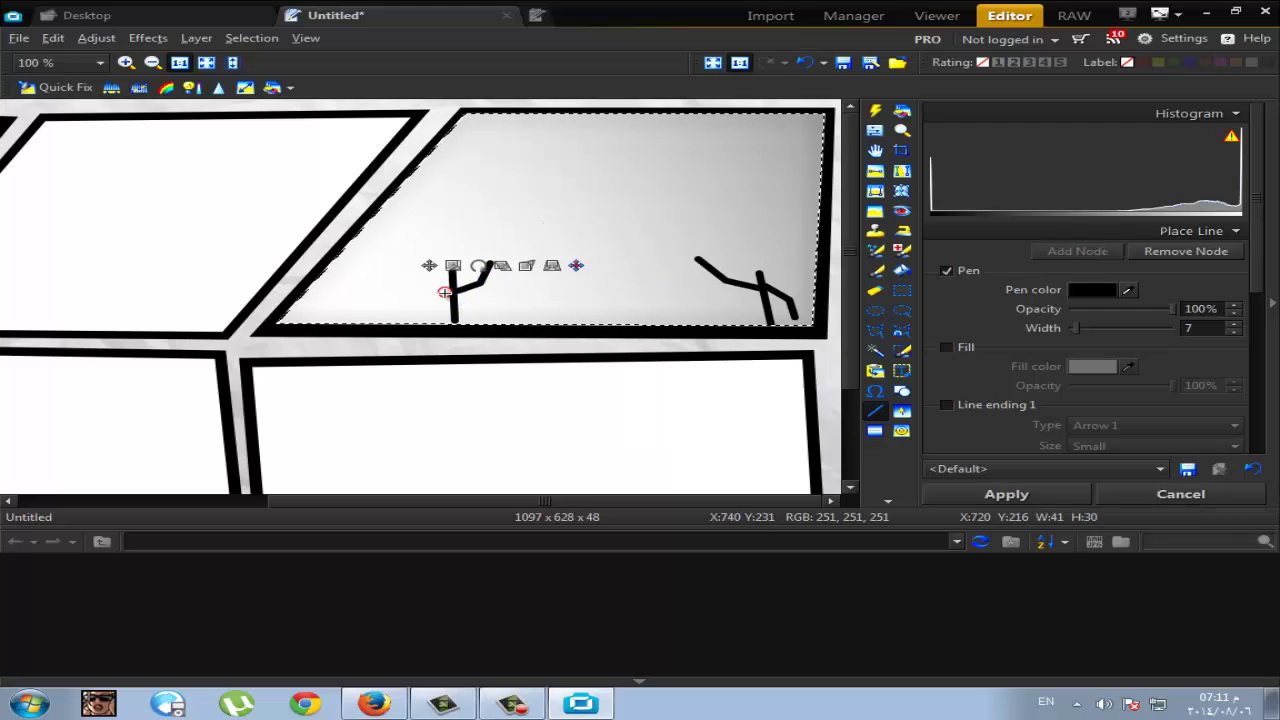
drag(444, 292, 433, 317)
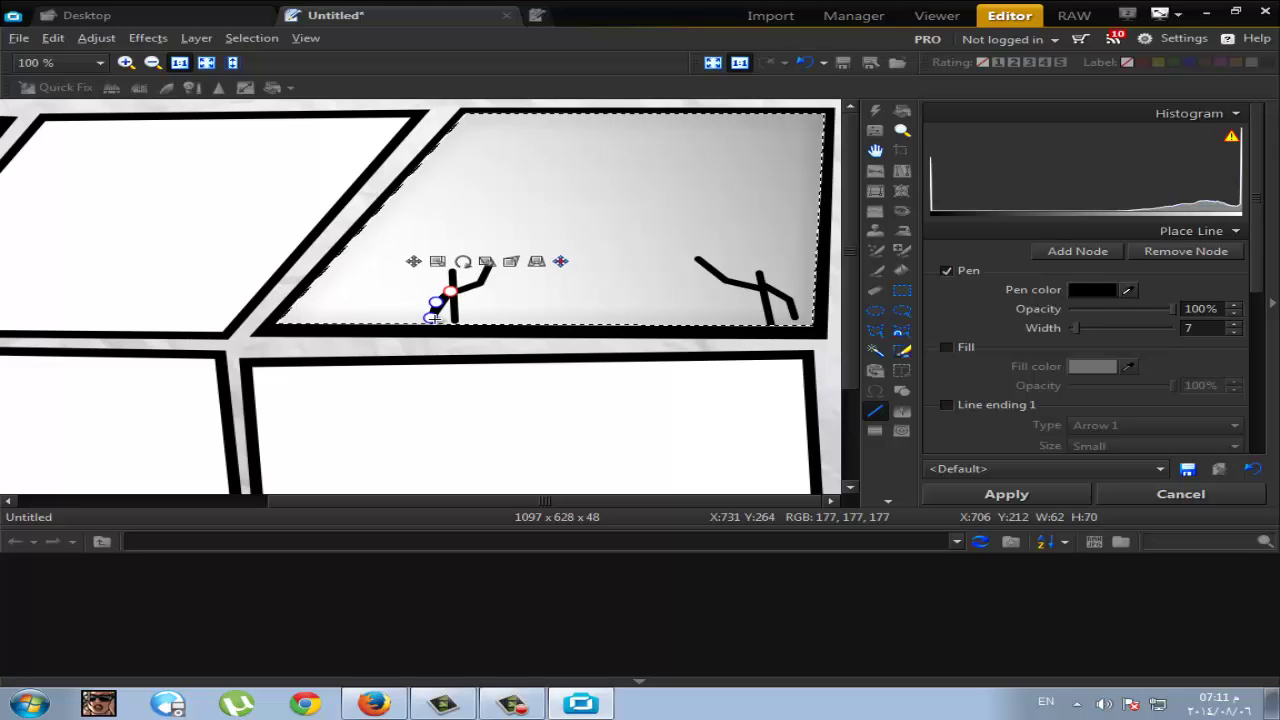
right_click(450, 303)
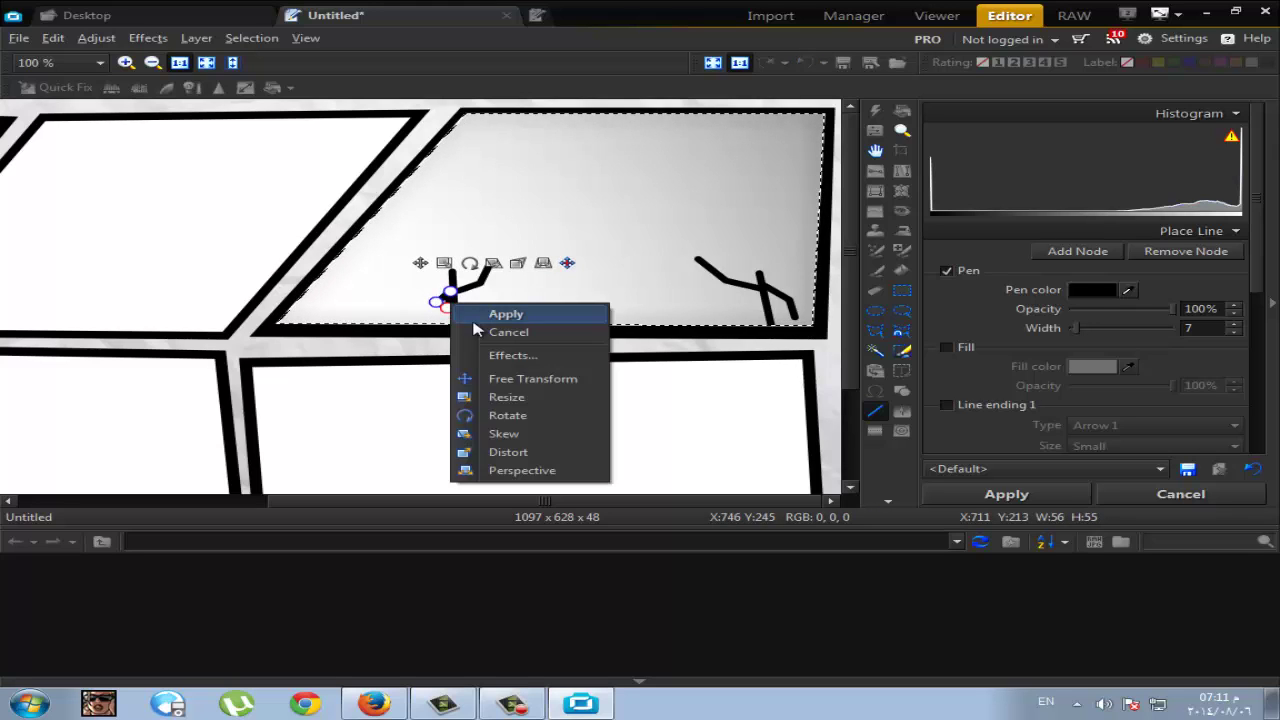
click(472, 311)
Draw the left stick figure's lowered left arm as a bent line about 67 × 71 pixels and apply it
click(446, 293)
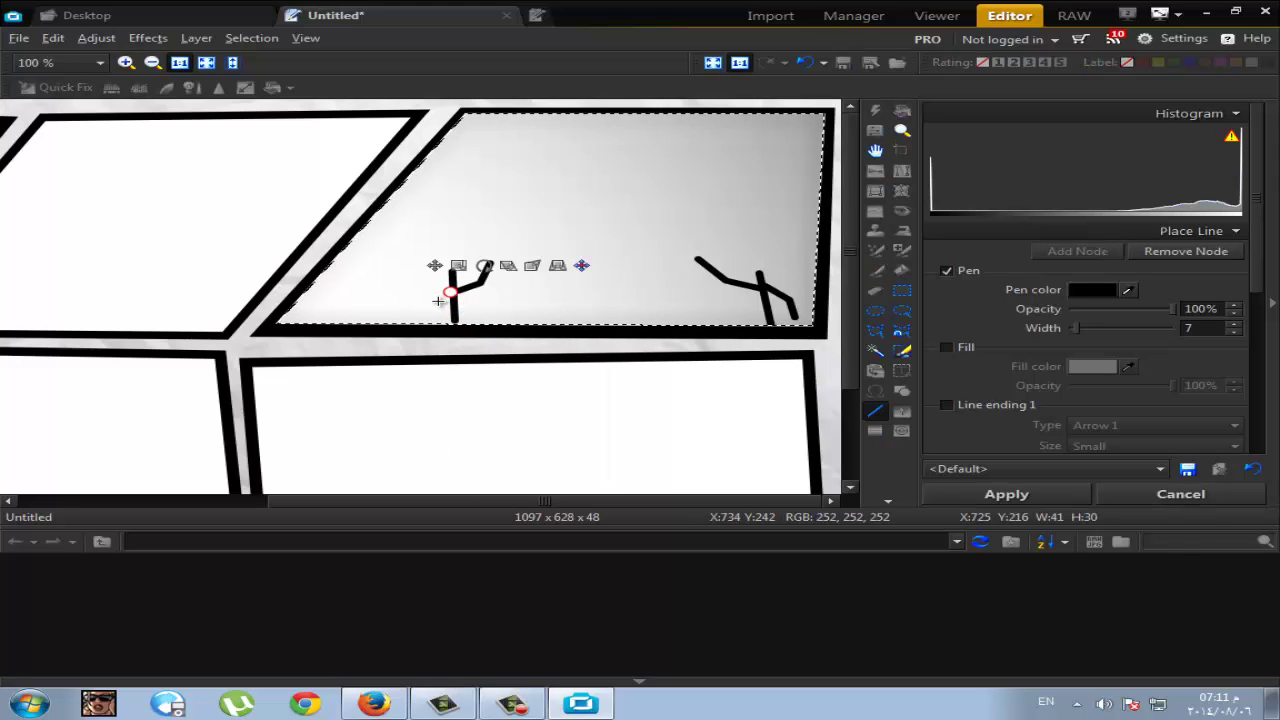
drag(446, 293, 432, 309)
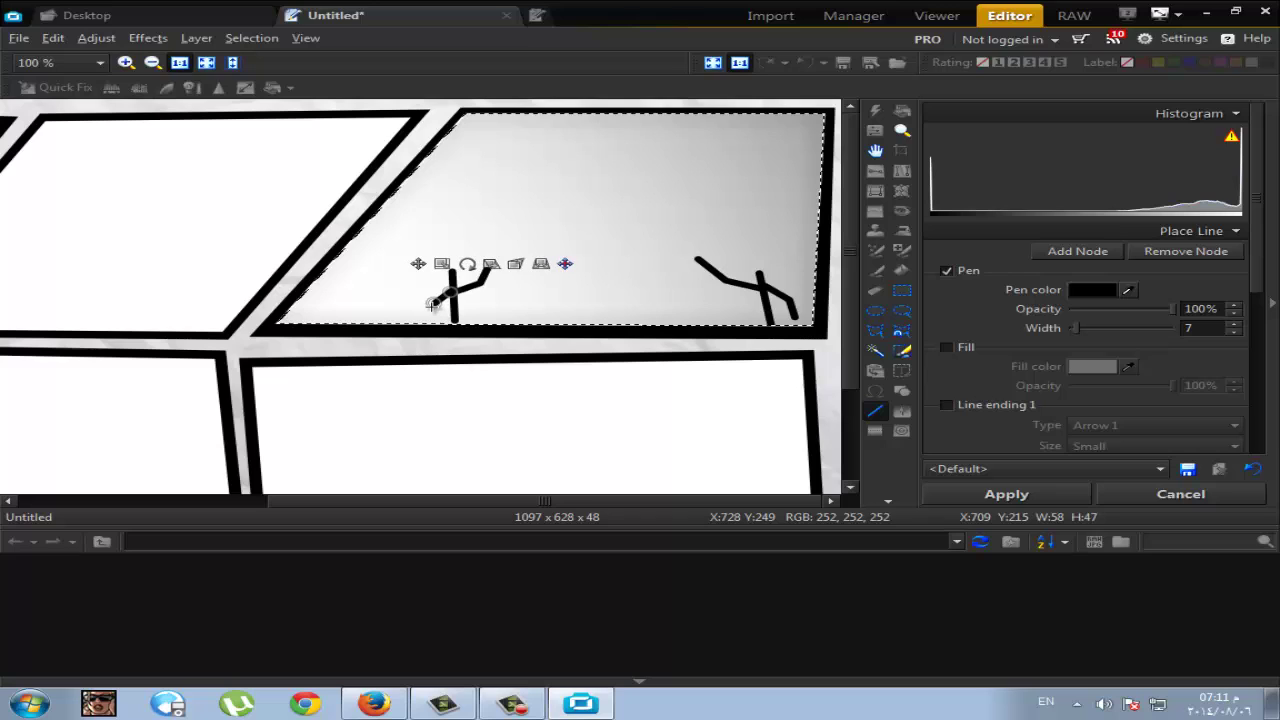
mouse_move(427, 309)
mouse_down()
mouse_move(428, 325)
mouse_move(427, 309)
mouse_up()
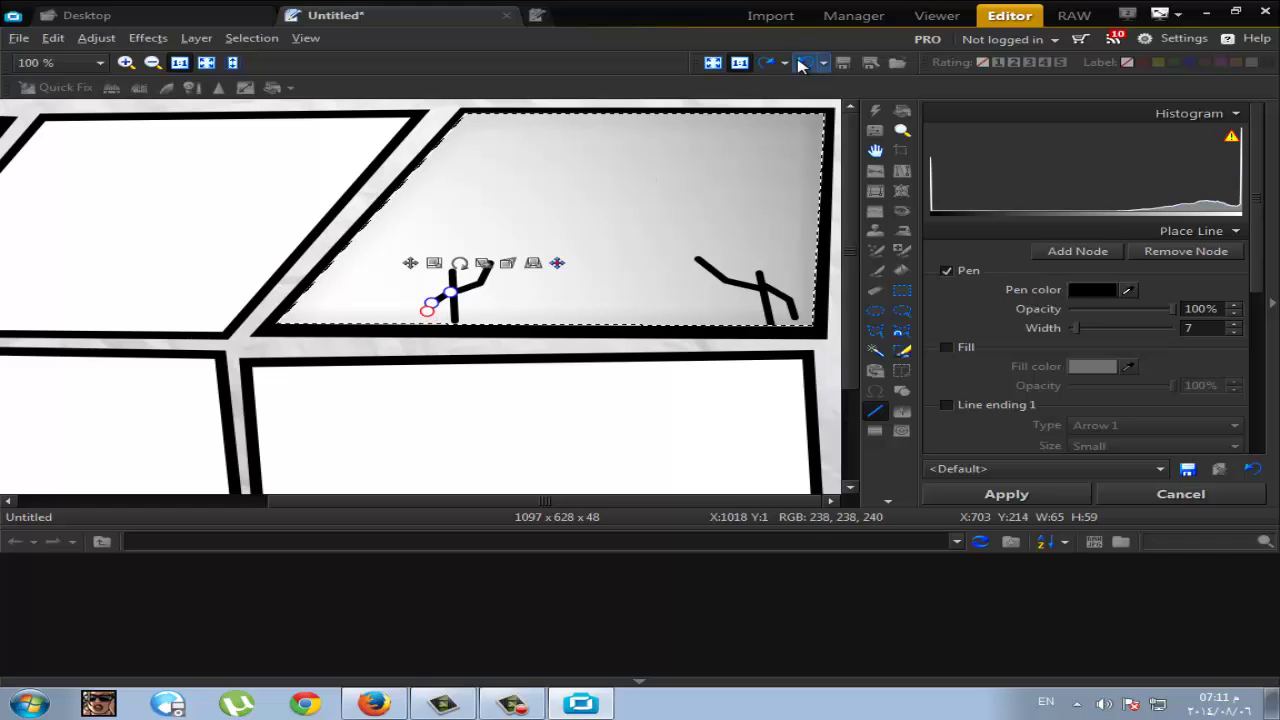
drag(427, 309, 426, 320)
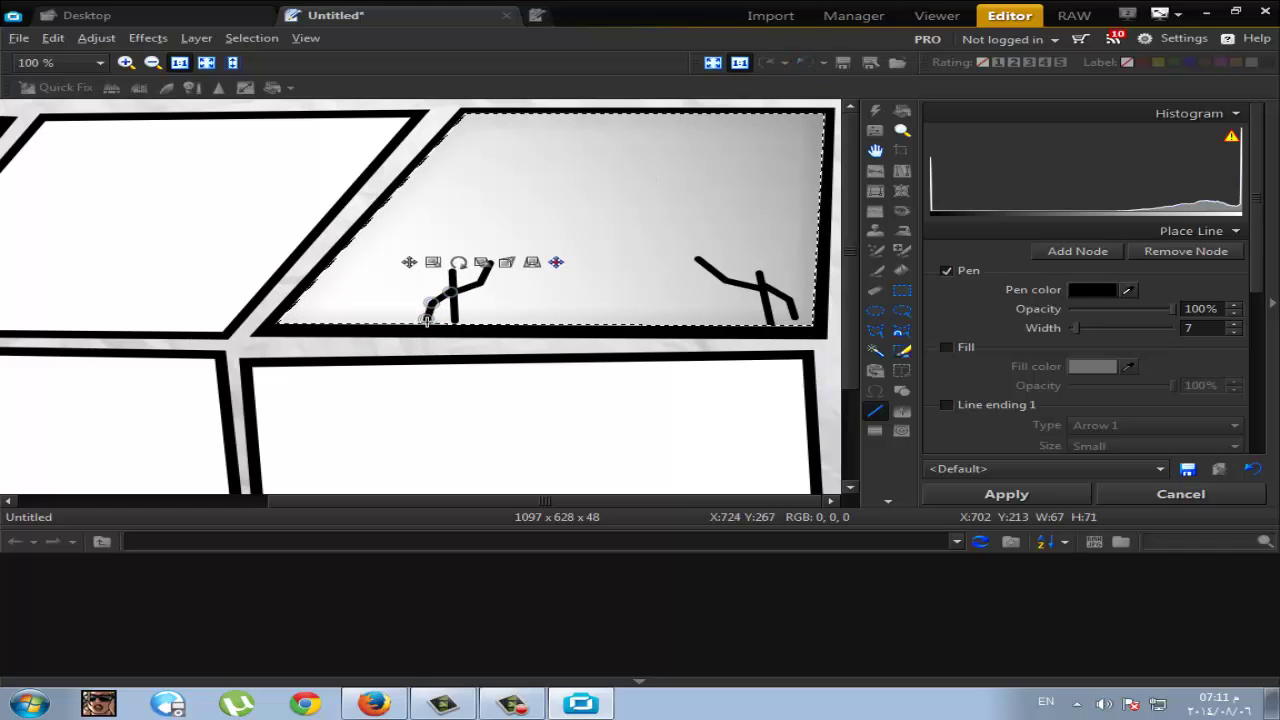
right_click(426, 320)
click(486, 331)
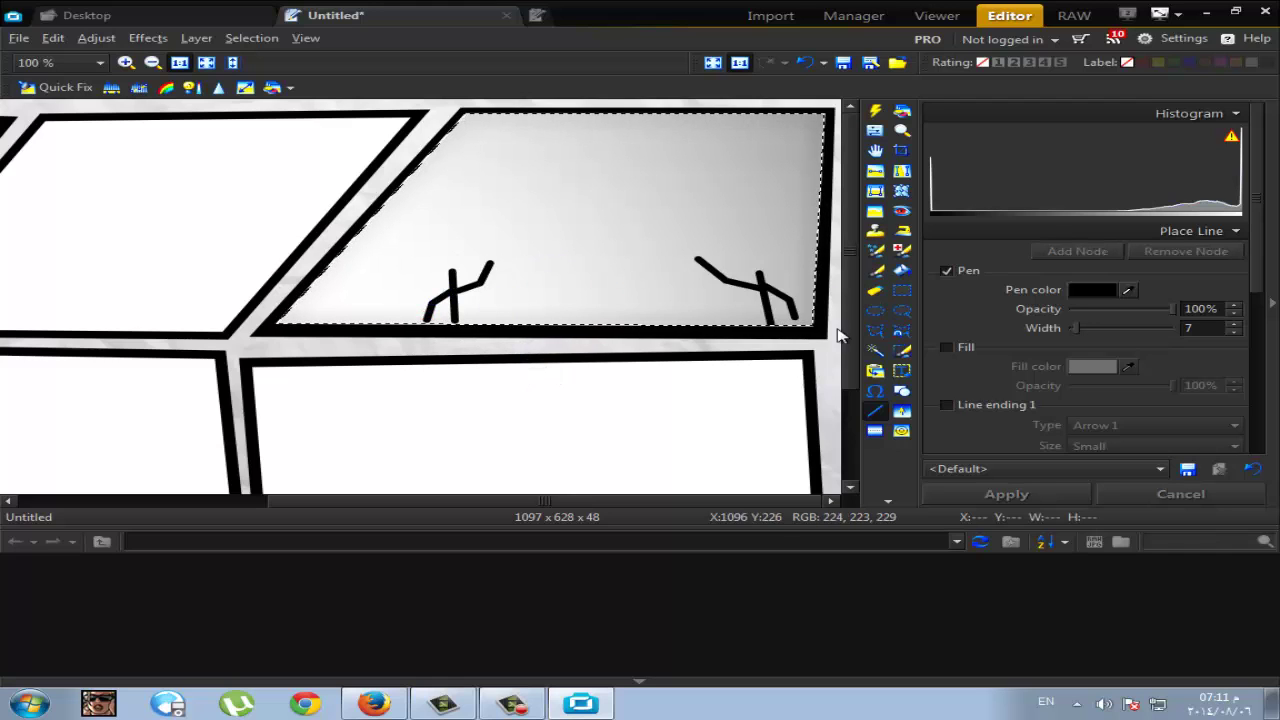
Start placing an image from a file and browse to the "my games" folder
click(875, 371)
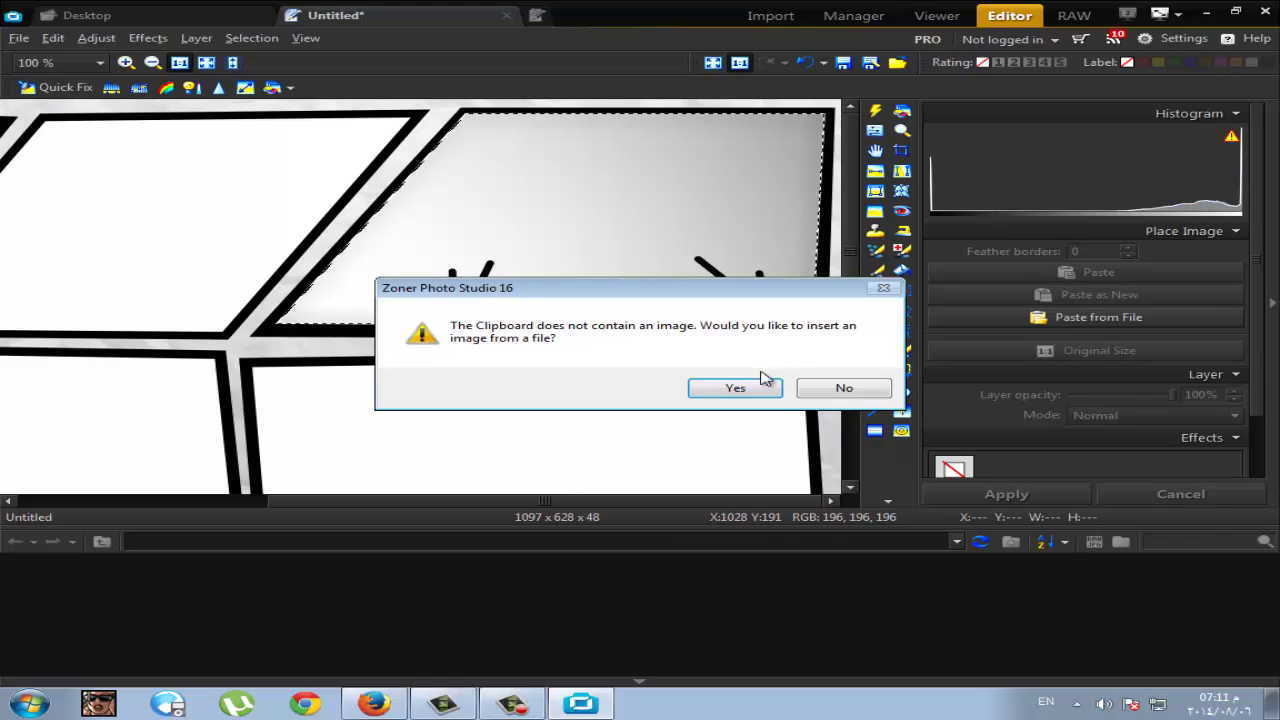
click(768, 392)
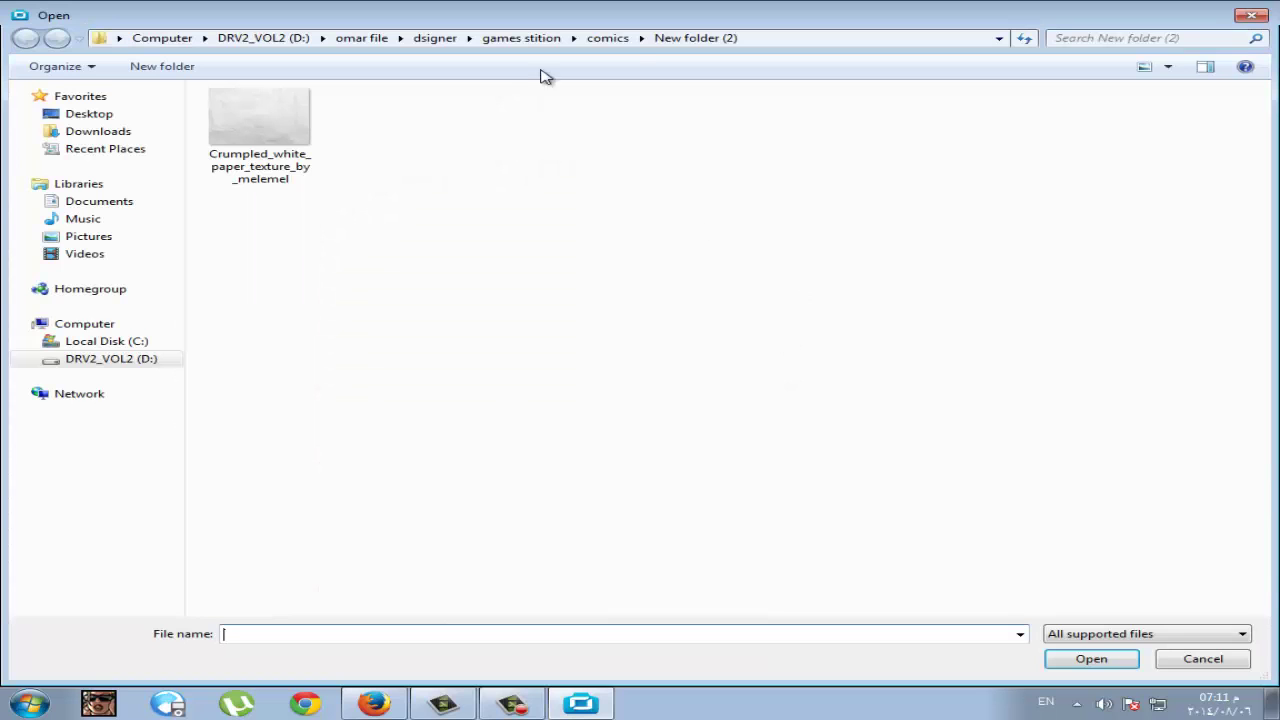
click(607, 38)
click(518, 38)
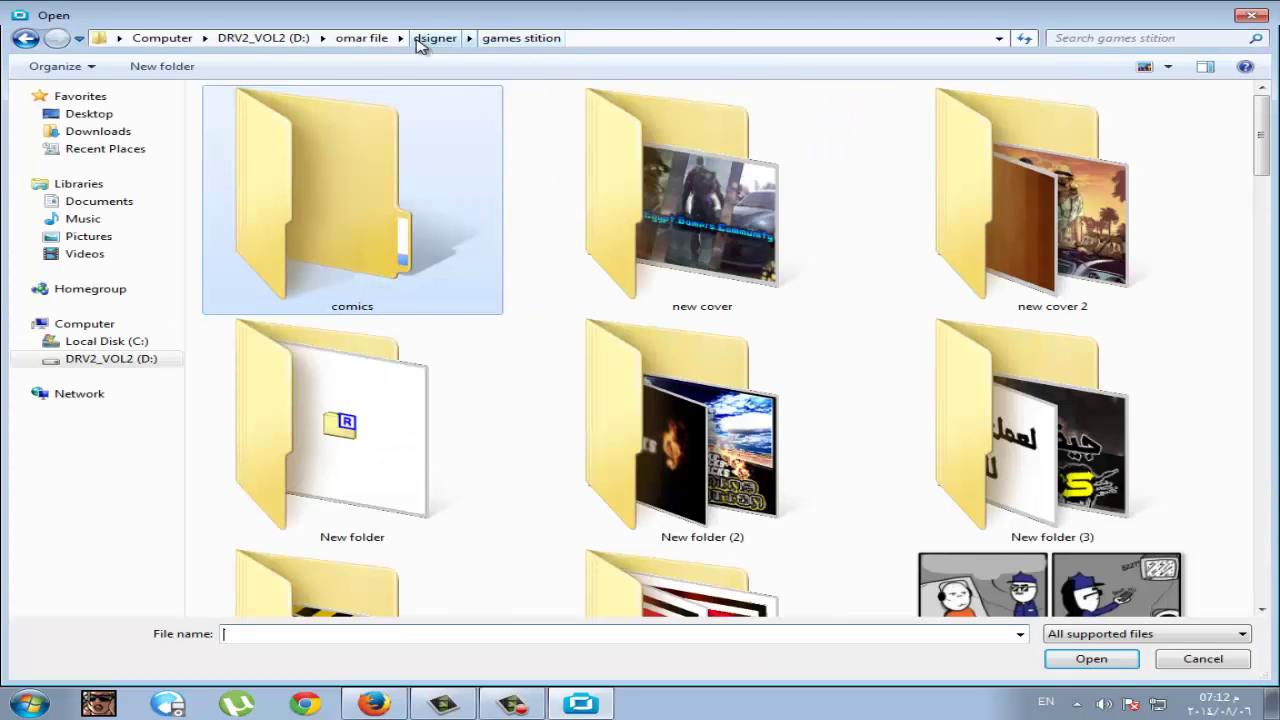
click(432, 38)
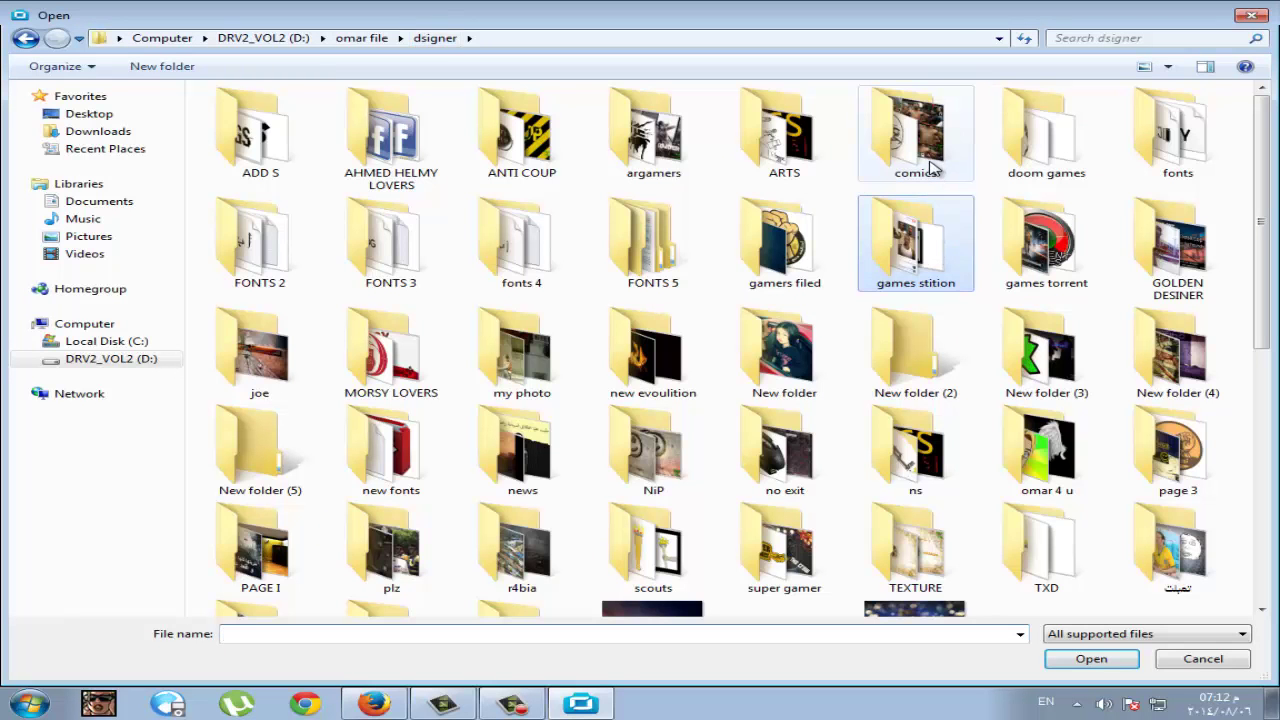
click(378, 38)
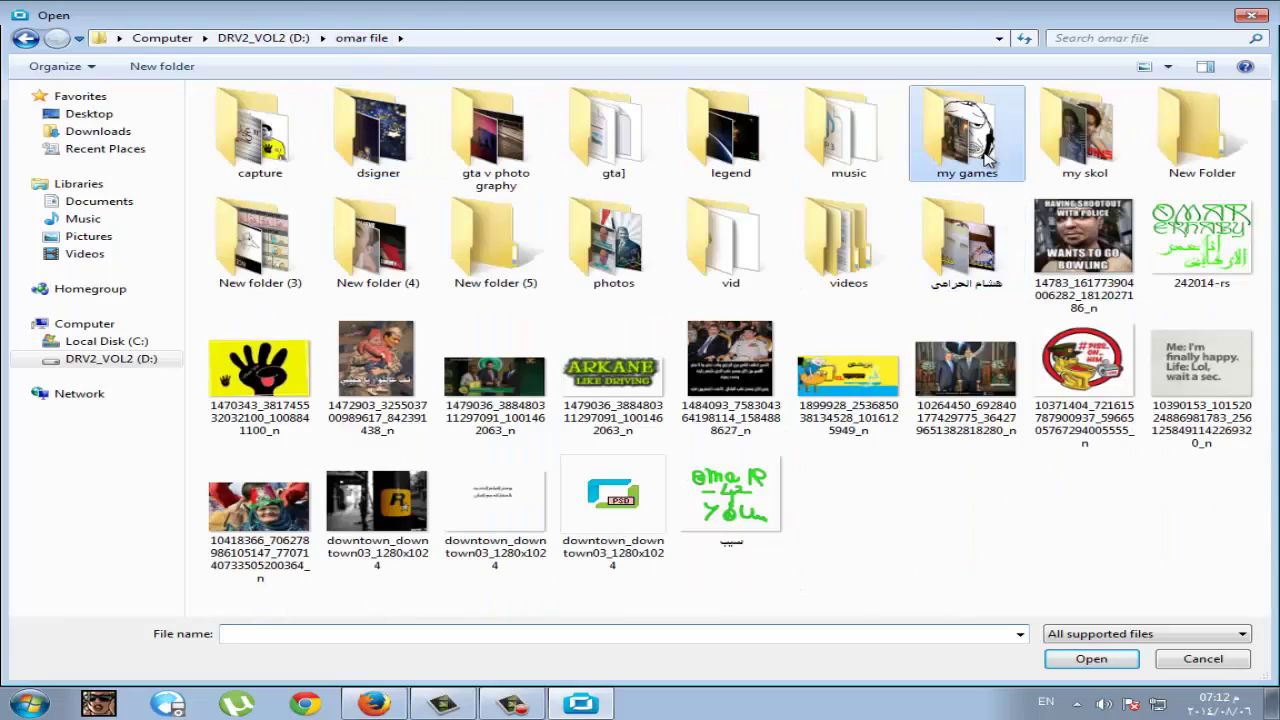
double_click(988, 158)
Insert the black-and-white laughing-face drawing with dark hair from the "my games" folder
scroll(1230, 228, down, 1)
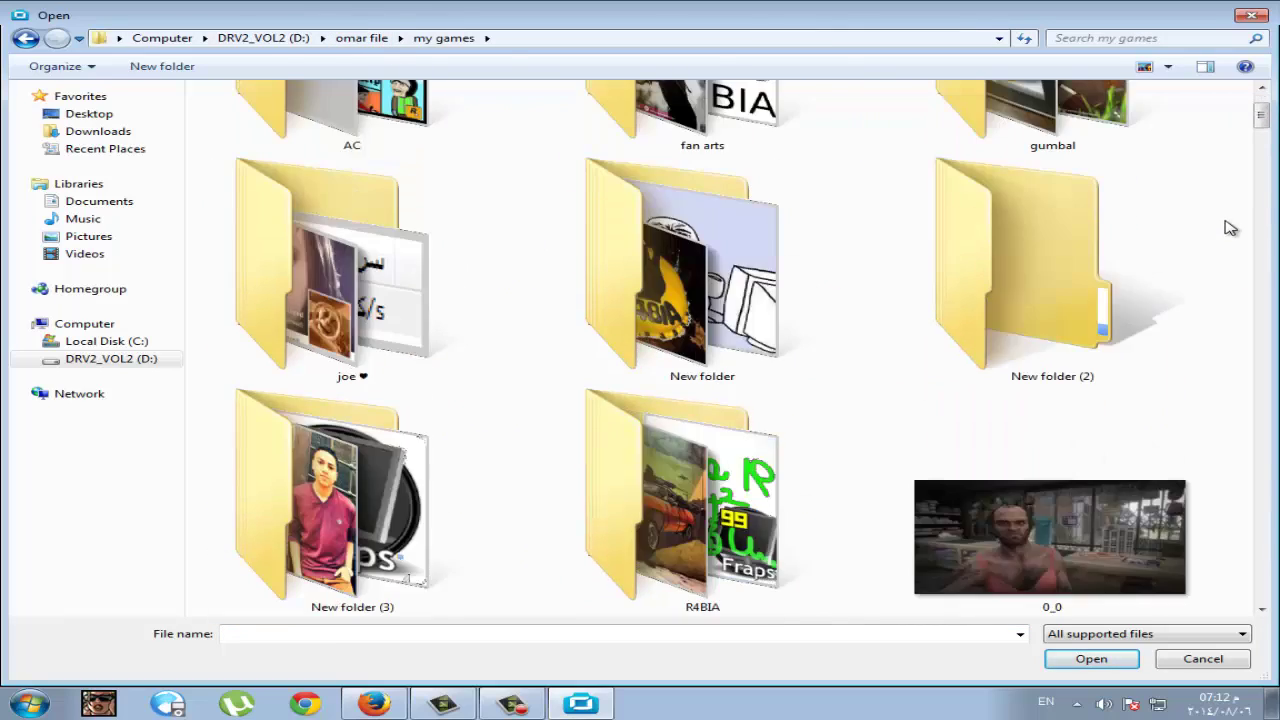
scroll(1230, 228, down, 12)
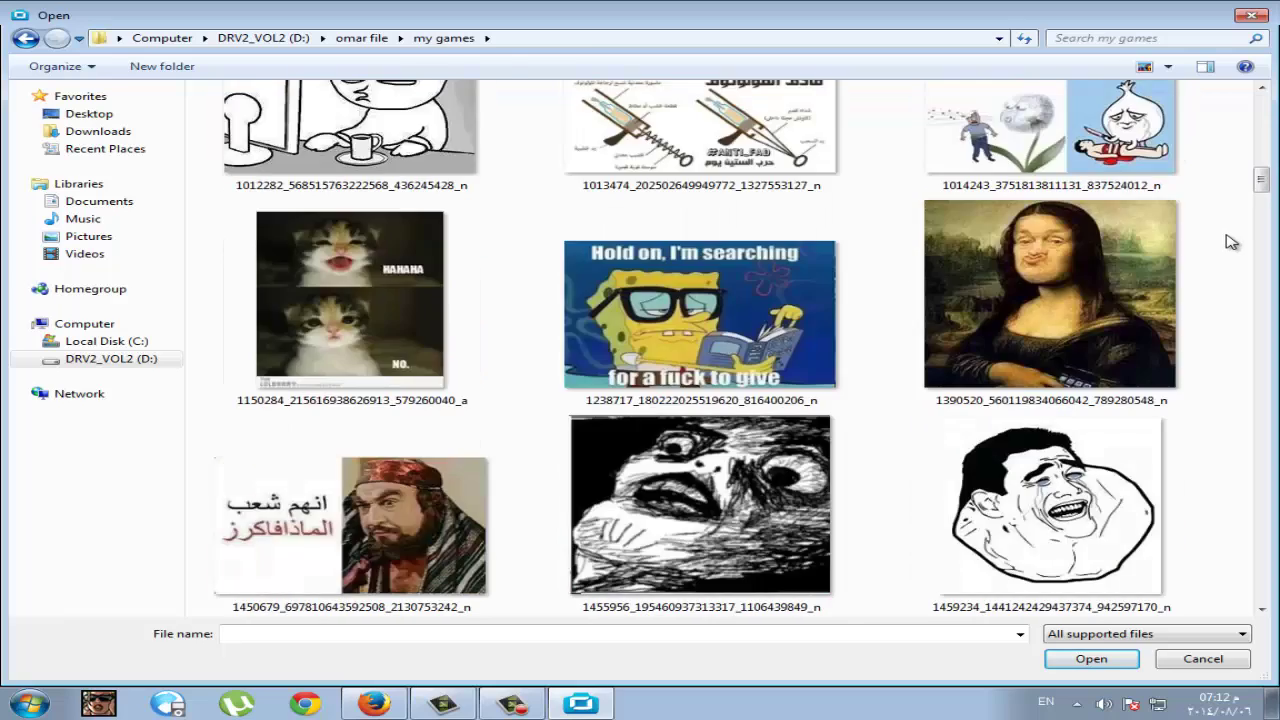
scroll(1232, 243, down, 2)
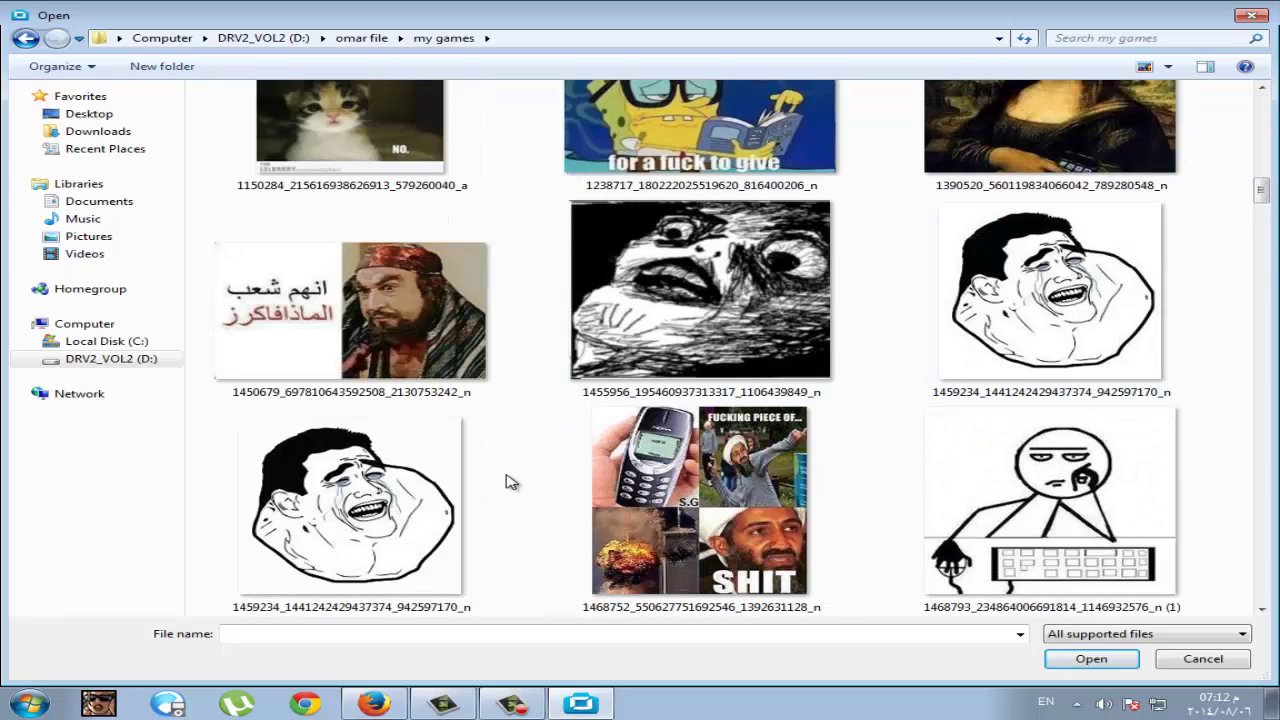
click(455, 492)
double_click(455, 492)
Mirror the laughing face horizontally, shrink it to about 84 × 89 pixels and apply it as the right stick figure's head
drag(708, 322, 607, 227)
drag(776, 240, 432, 297)
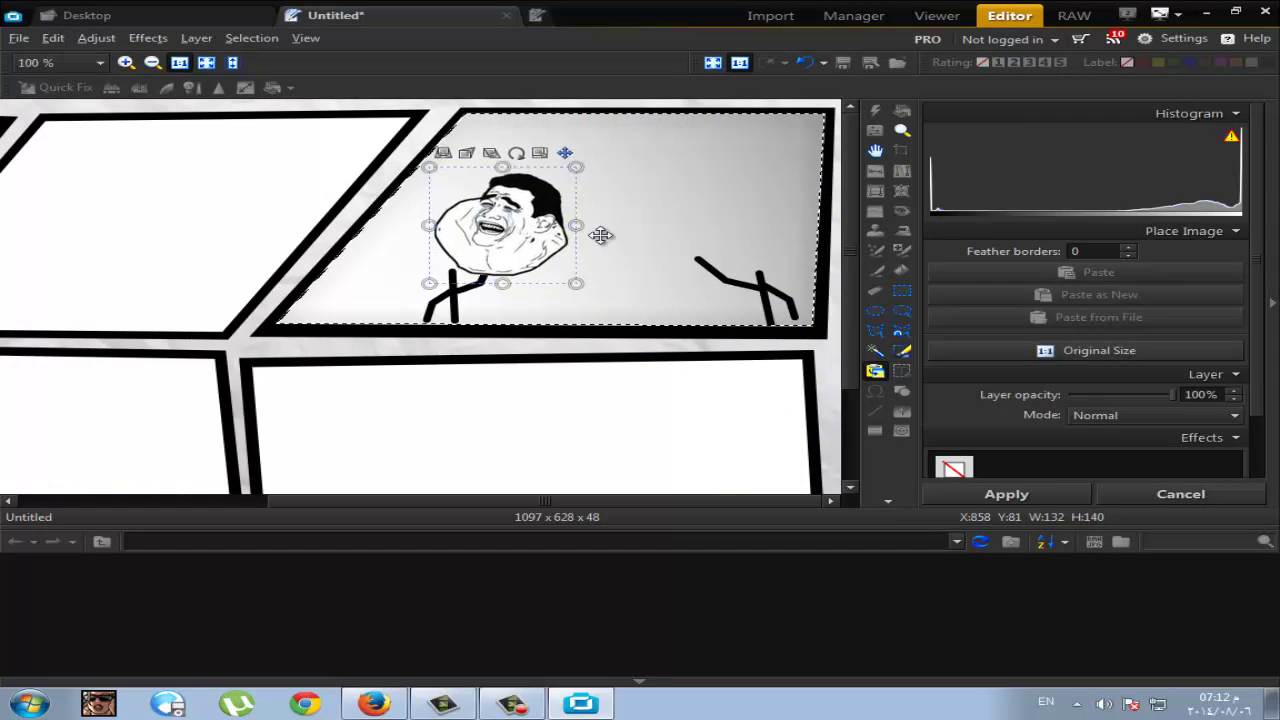
drag(500, 236, 740, 230)
drag(680, 137, 747, 267)
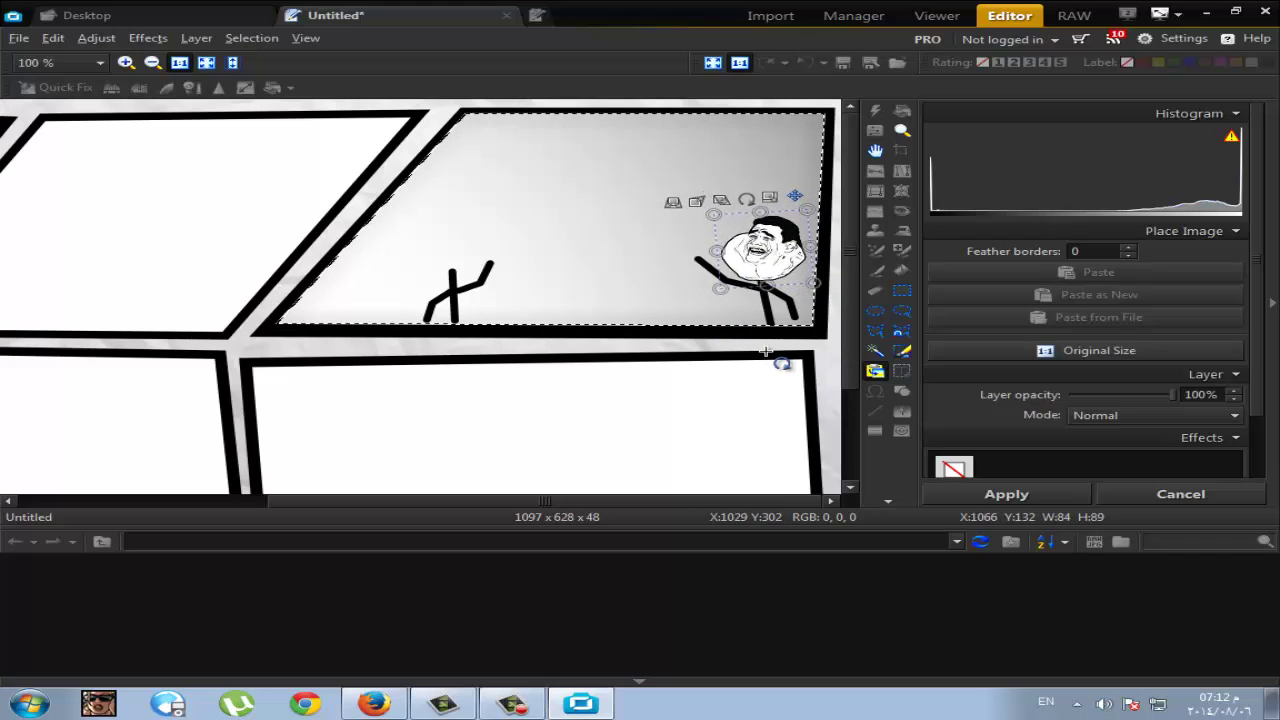
right_click(764, 255)
click(790, 271)
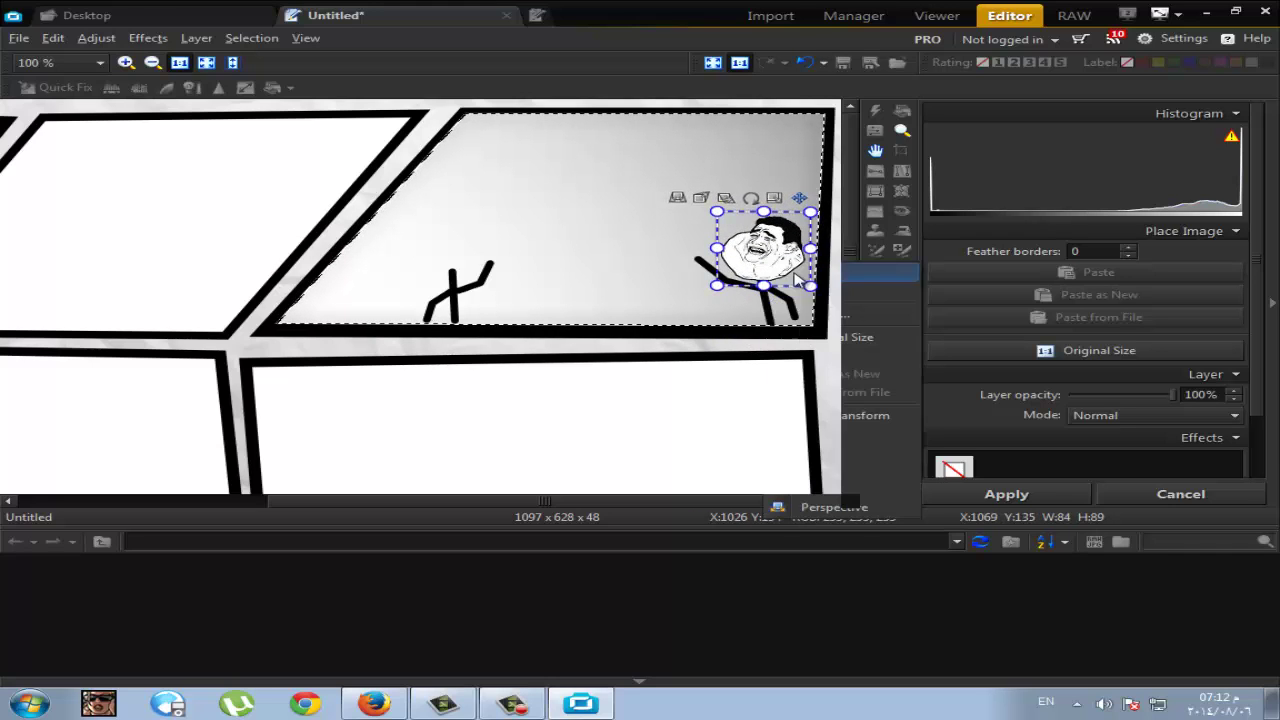
Place a rectangular speech bubble with a pointed tail, about 165 × 110 pixels, in the shaded panel above the right stick figure
click(901, 391)
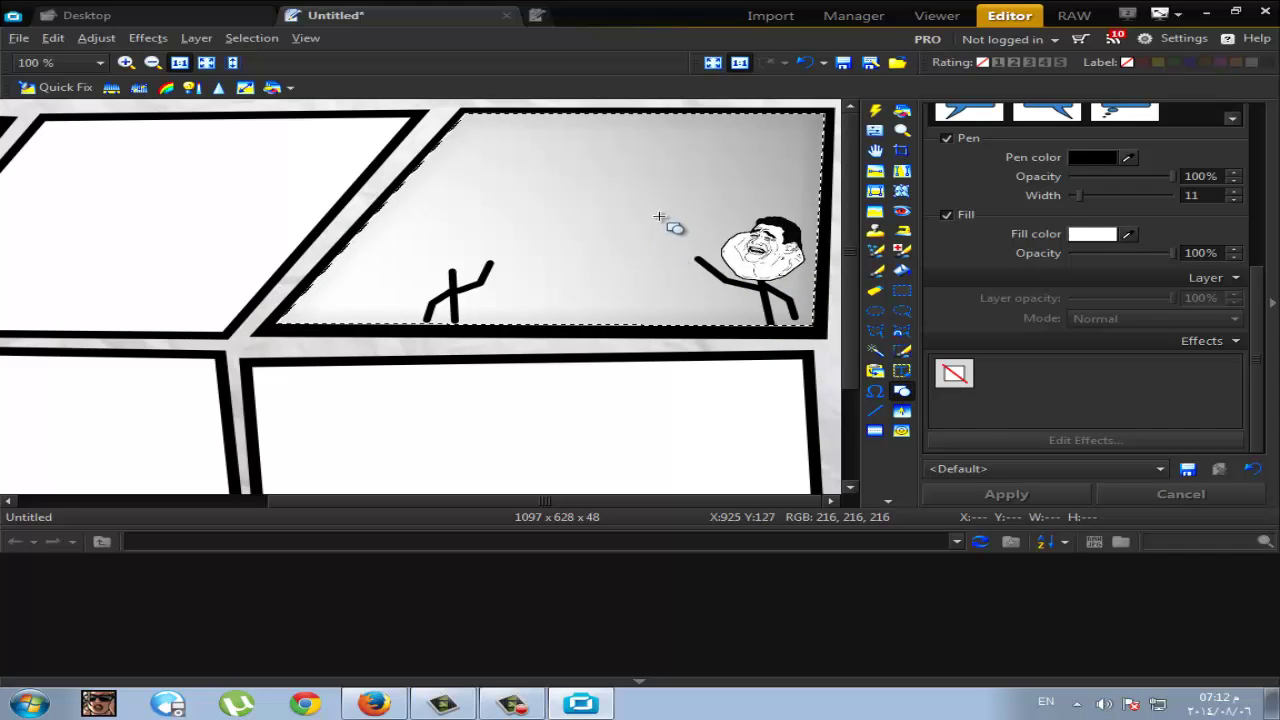
mouse_move(659, 216)
mouse_down()
mouse_move(636, 184)
mouse_move(737, 178)
mouse_up()
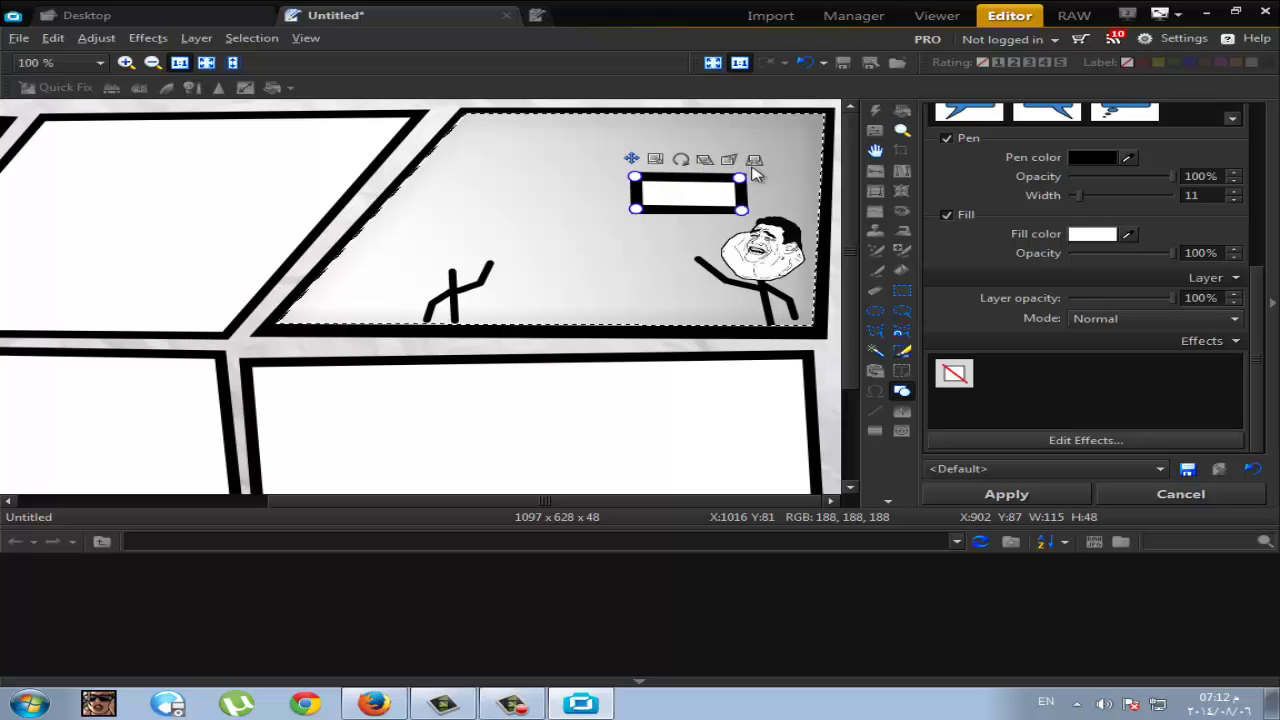
drag(737, 166, 711, 167)
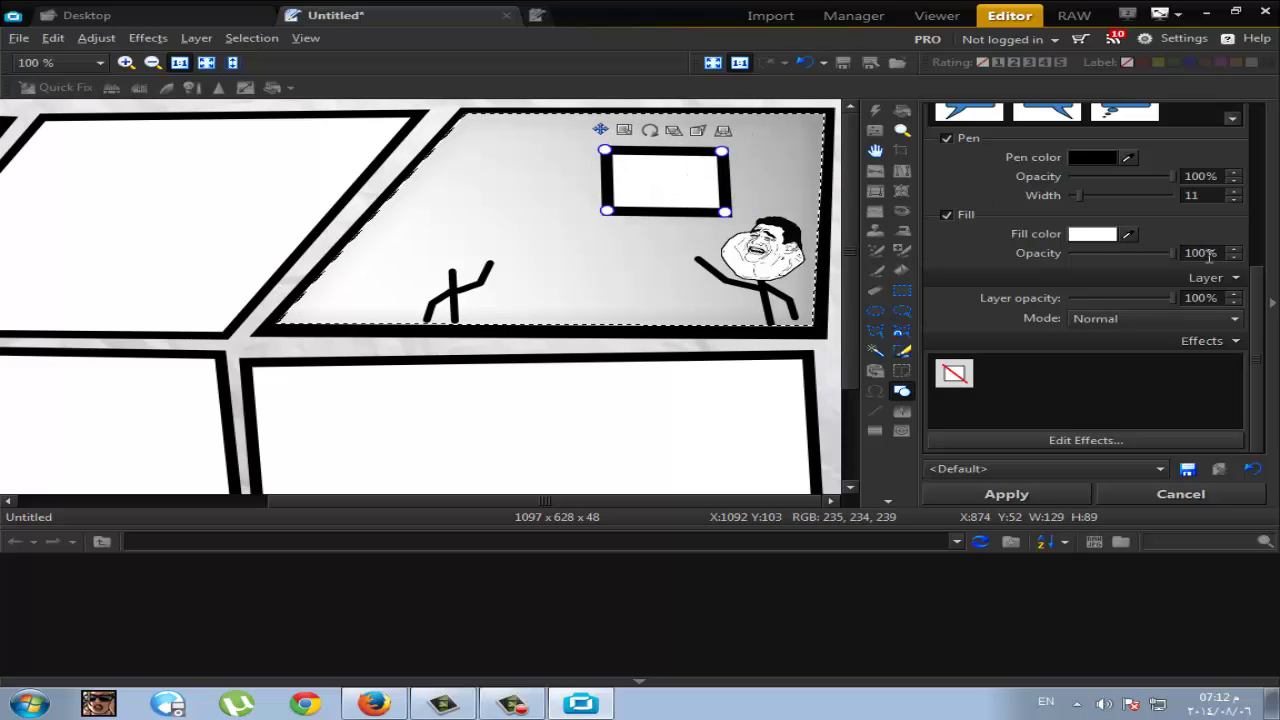
scroll(1258, 297, up, 5)
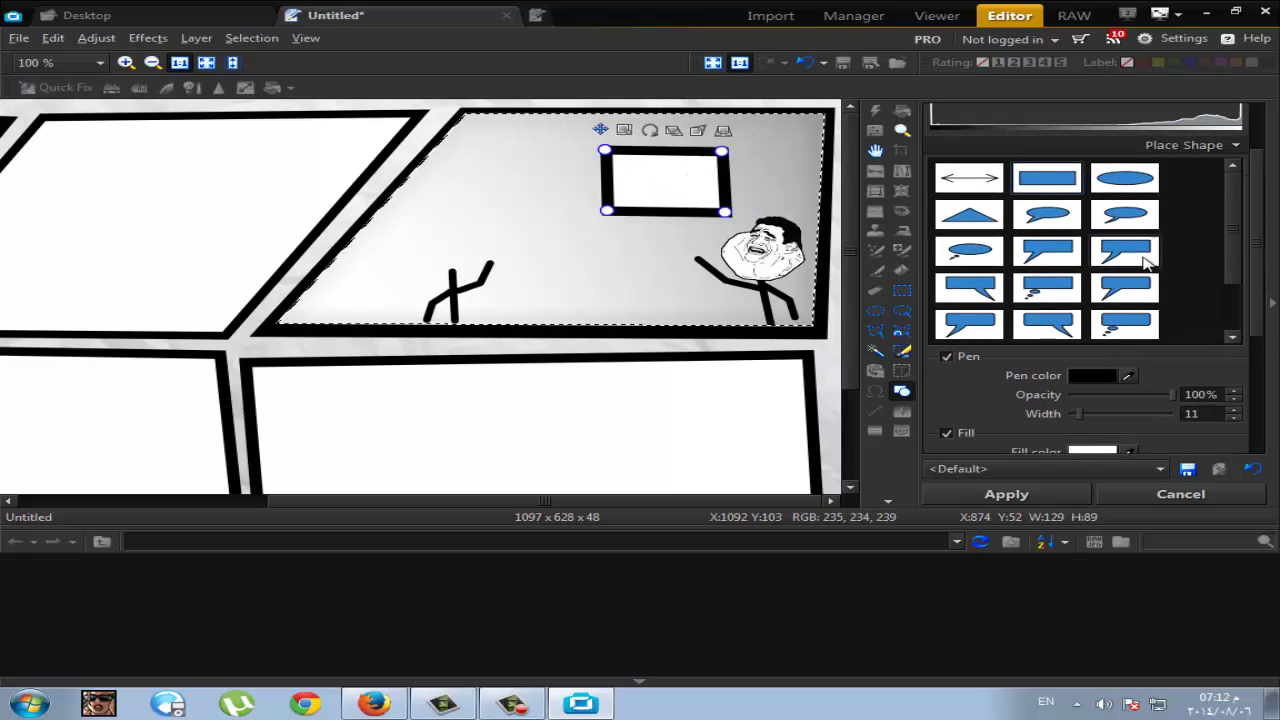
click(1138, 258)
click(1138, 258)
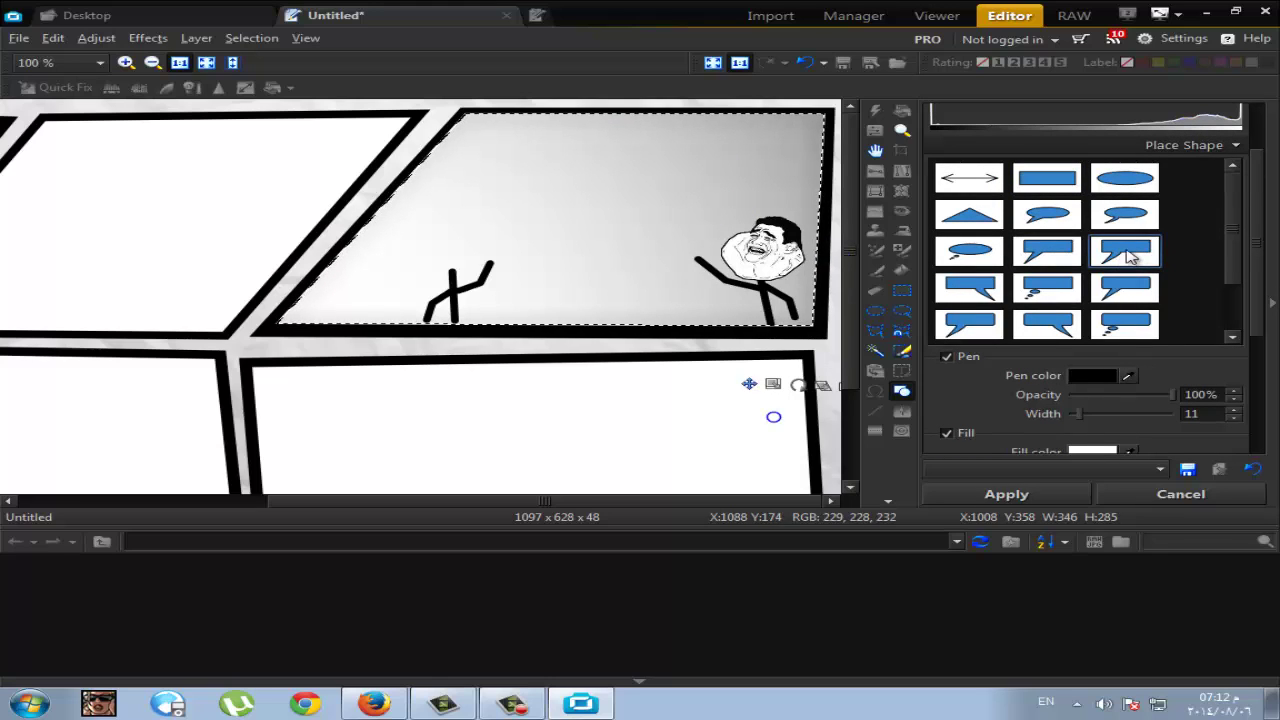
right_click(780, 412)
click(829, 446)
mouse_move(800, 100)
mouse_down()
mouse_move(663, 206)
mouse_move(684, 194)
mouse_up()
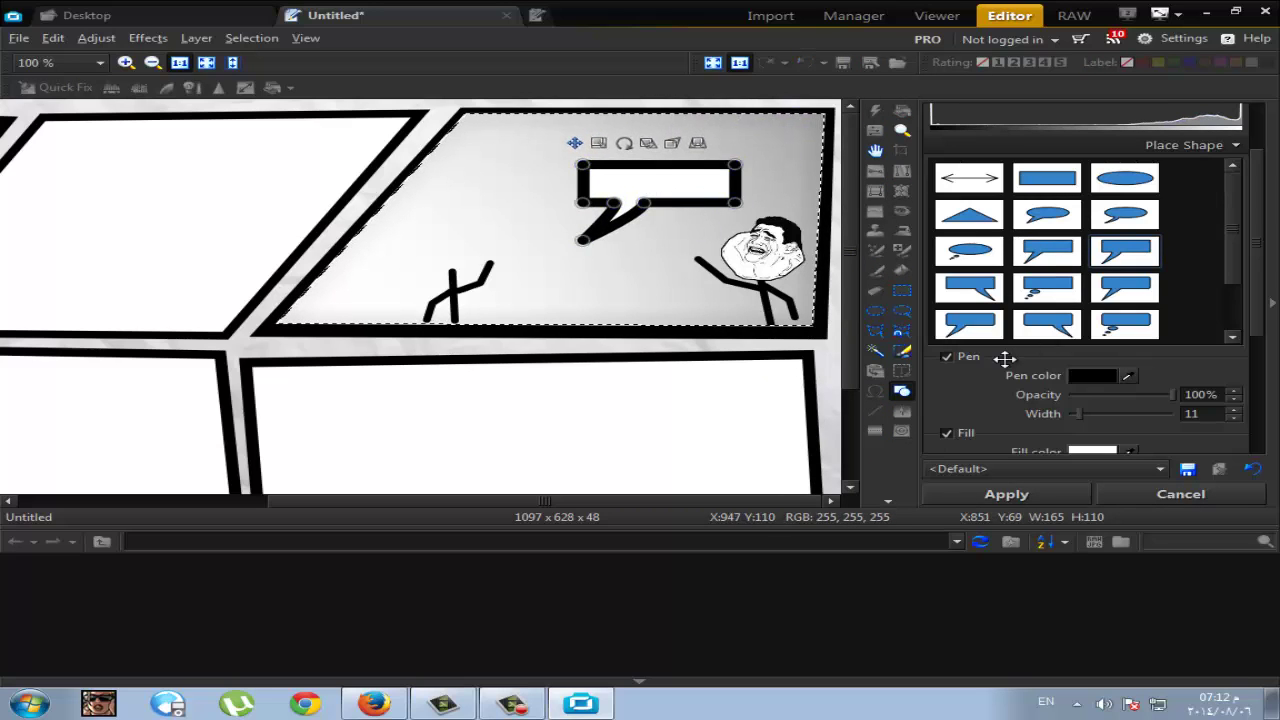
Give the speech bubble no outline and a black #000000 fill, with its tail pointing at the laughing face
click(946, 357)
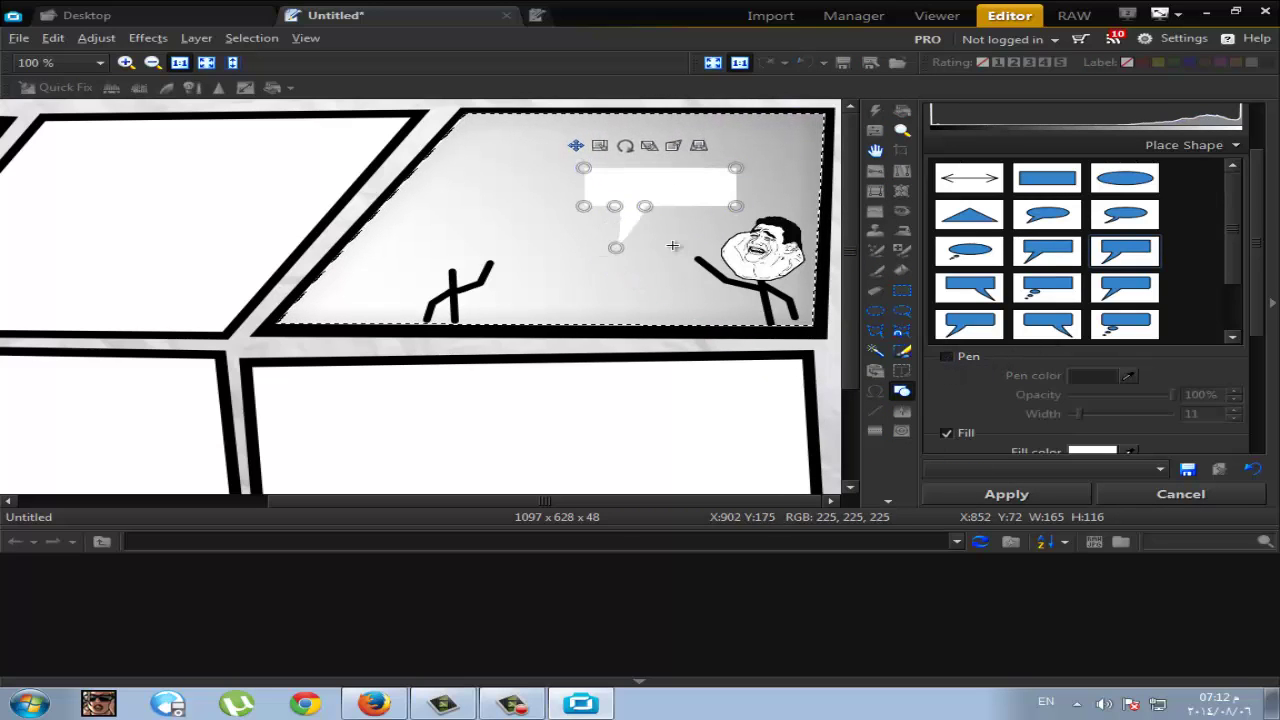
drag(720, 233, 719, 232)
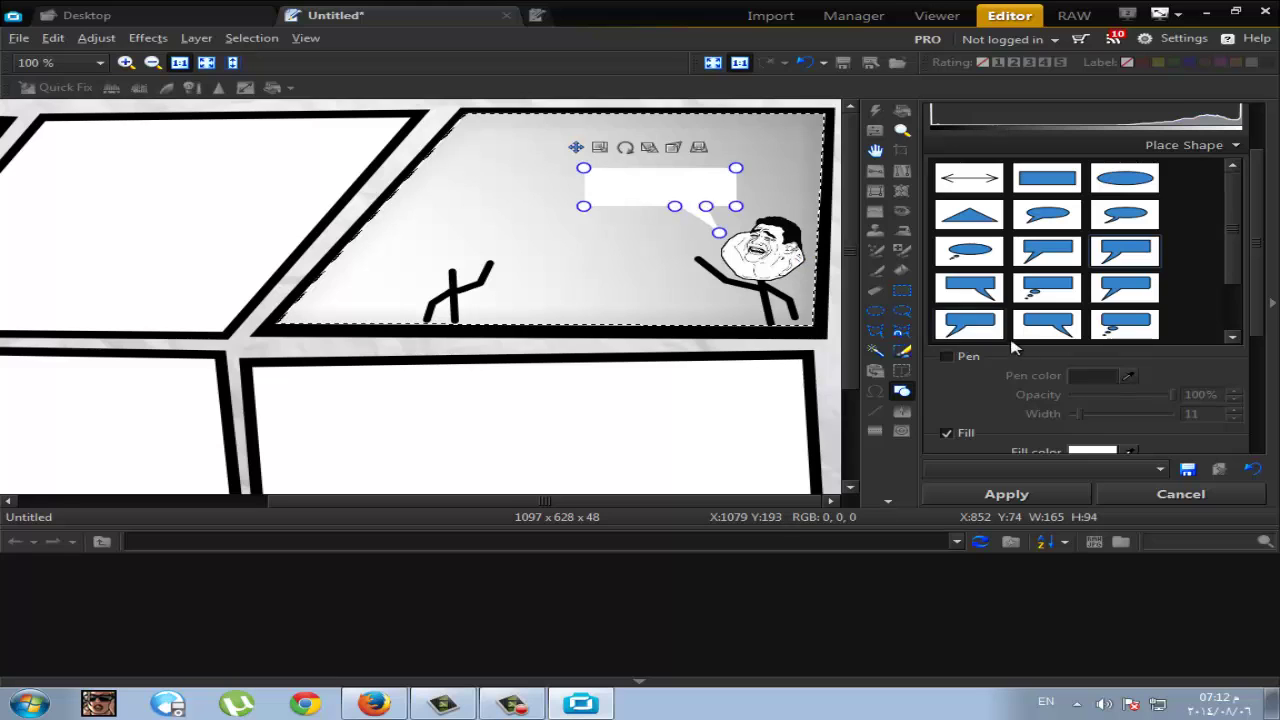
click(1097, 453)
click(662, 445)
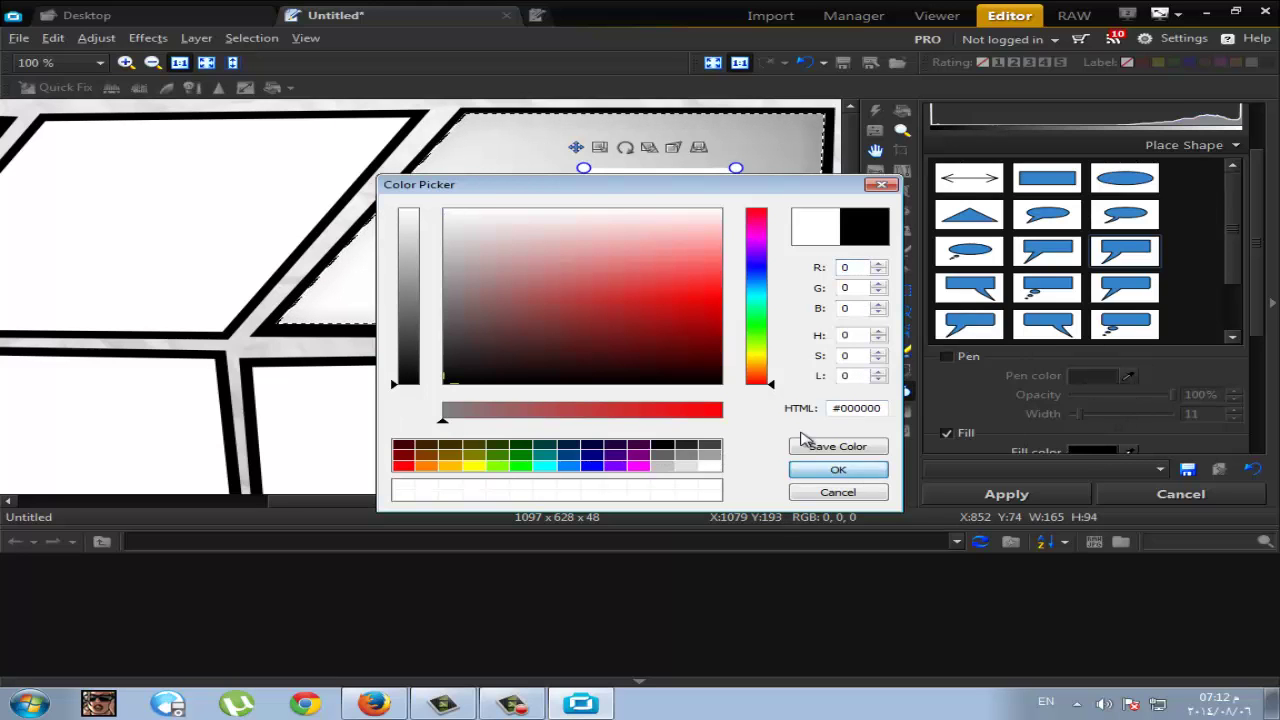
click(838, 469)
Enlarge the black speech bubble upward to about 159 × 128 pixels, fine-tune its tail beside the face and apply it
drag(736, 168, 730, 145)
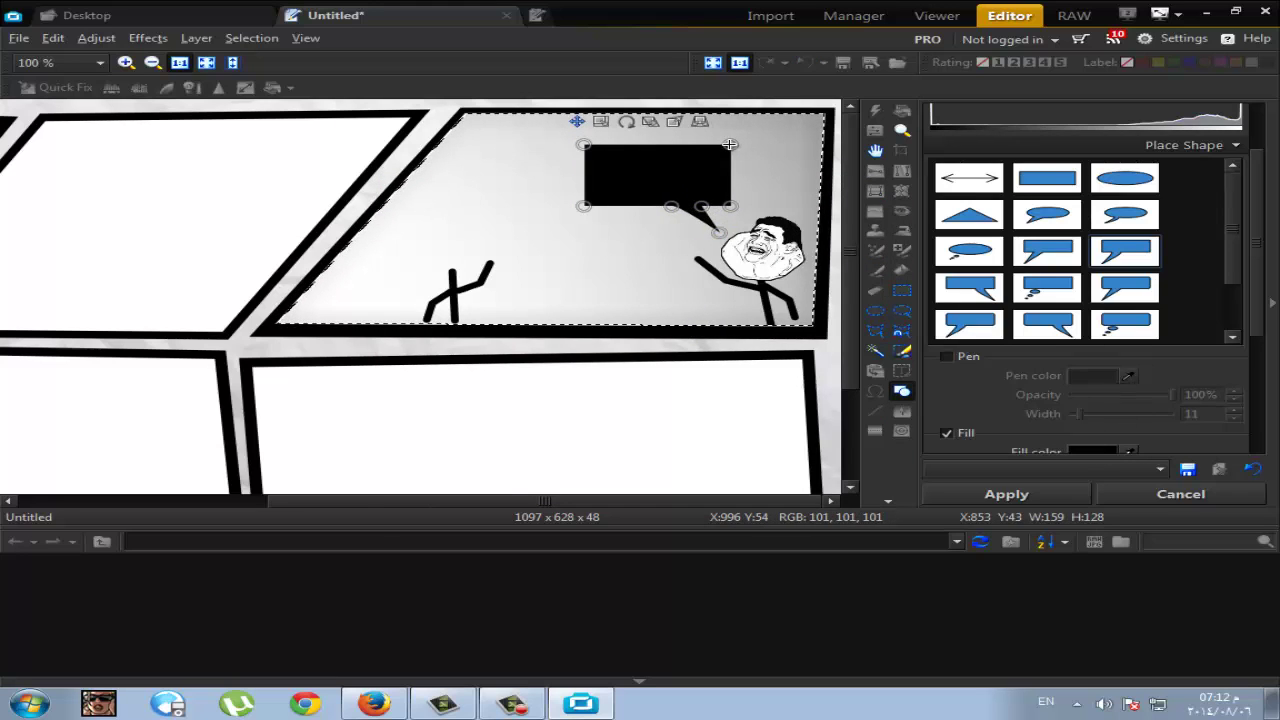
mouse_move(719, 232)
mouse_down()
mouse_move(743, 230)
mouse_move(698, 214)
mouse_move(718, 254)
mouse_up()
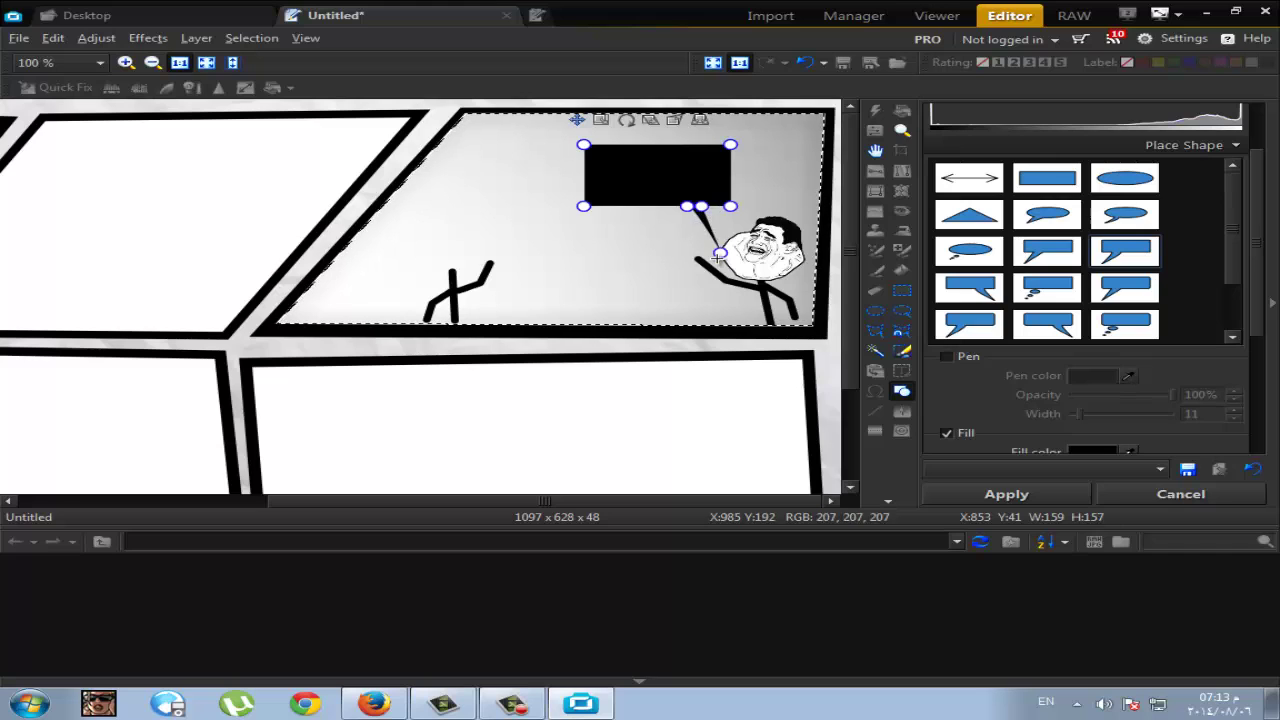
right_click(710, 205)
click(760, 214)
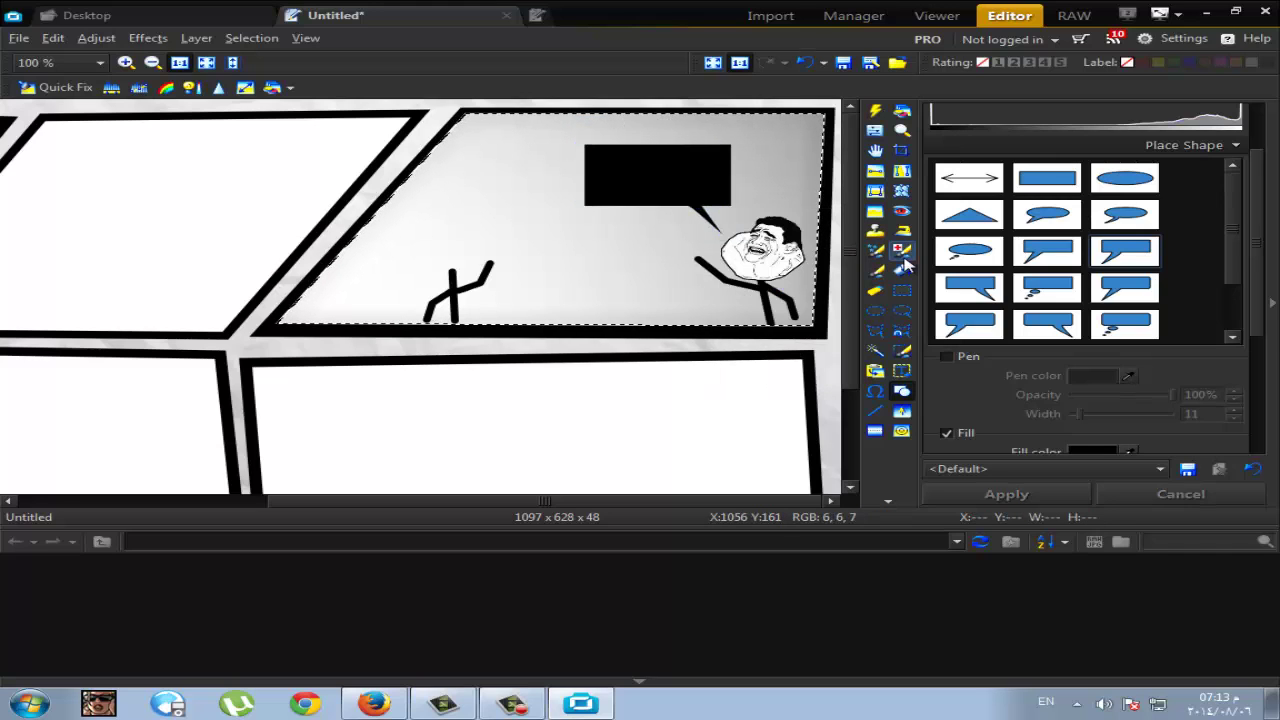
Place the text "hey" over the black speech bubble
click(898, 371)
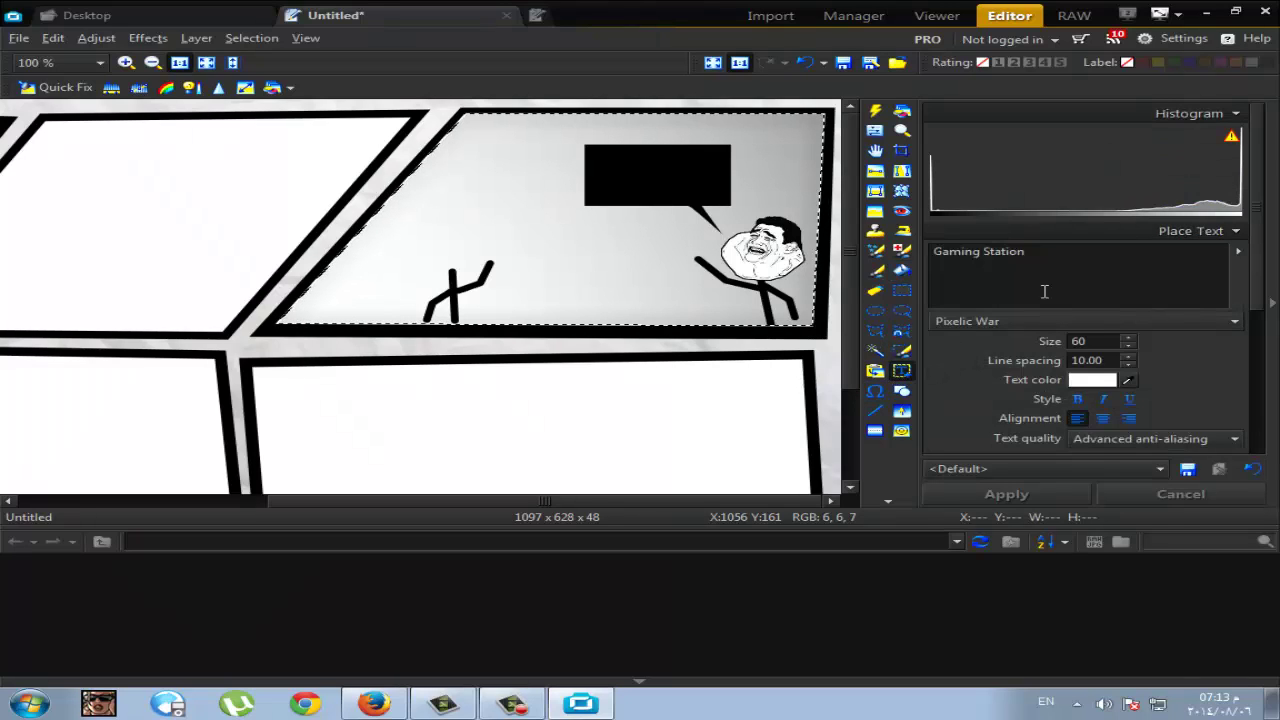
drag(1043, 290, 905, 290)
text(hey)
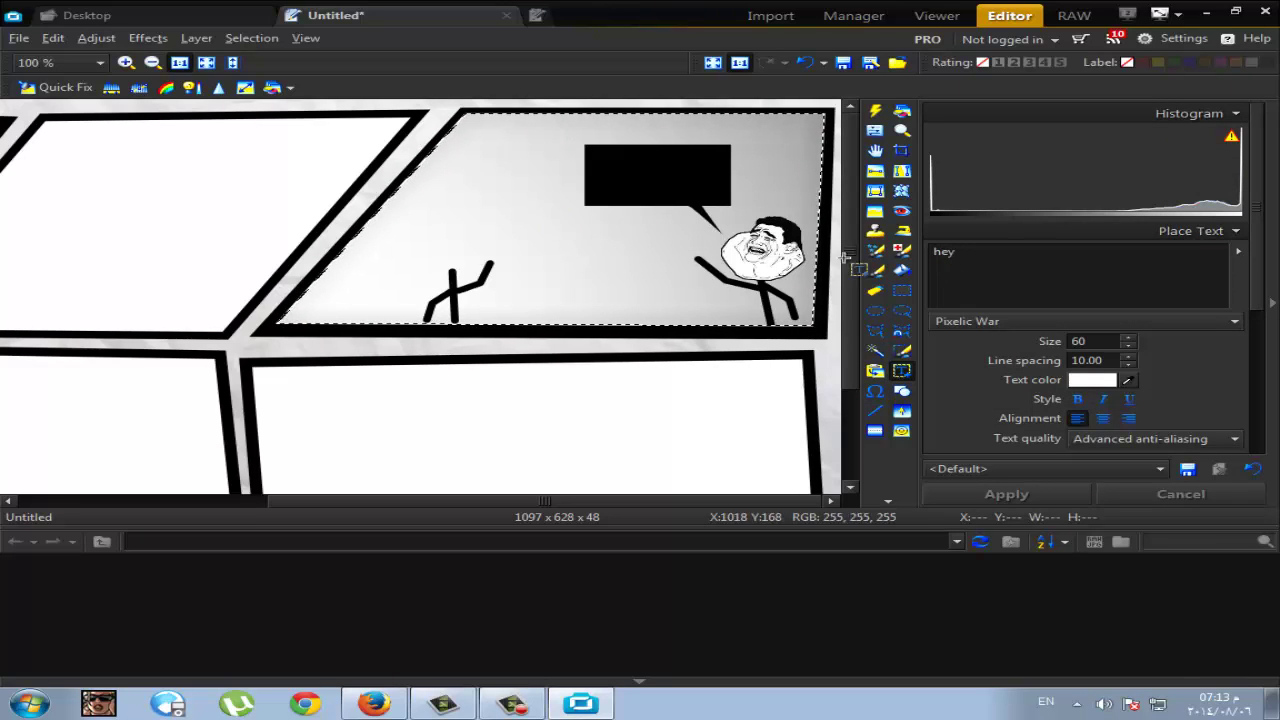
click(594, 222)
drag(624, 240, 678, 190)
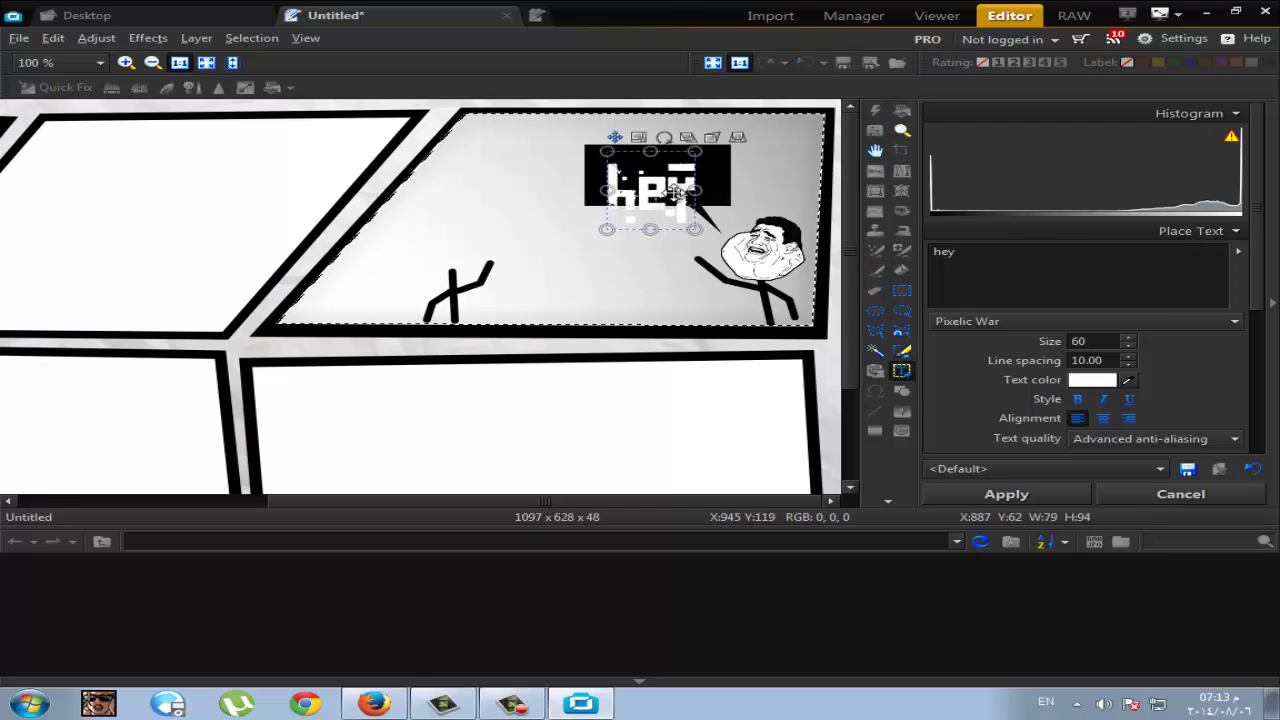
Look through the available fonts for the "hey" text, from Librium down past Impact
click(1083, 318)
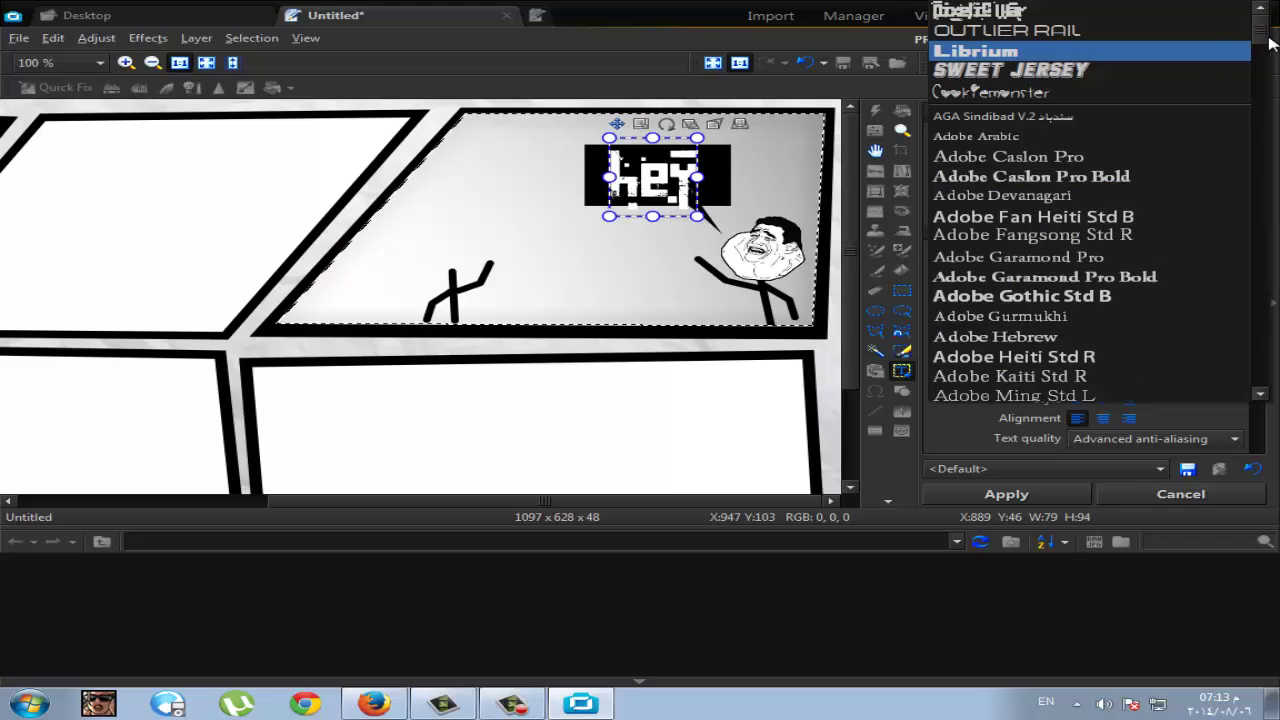
scroll(1270, 46, down, 1)
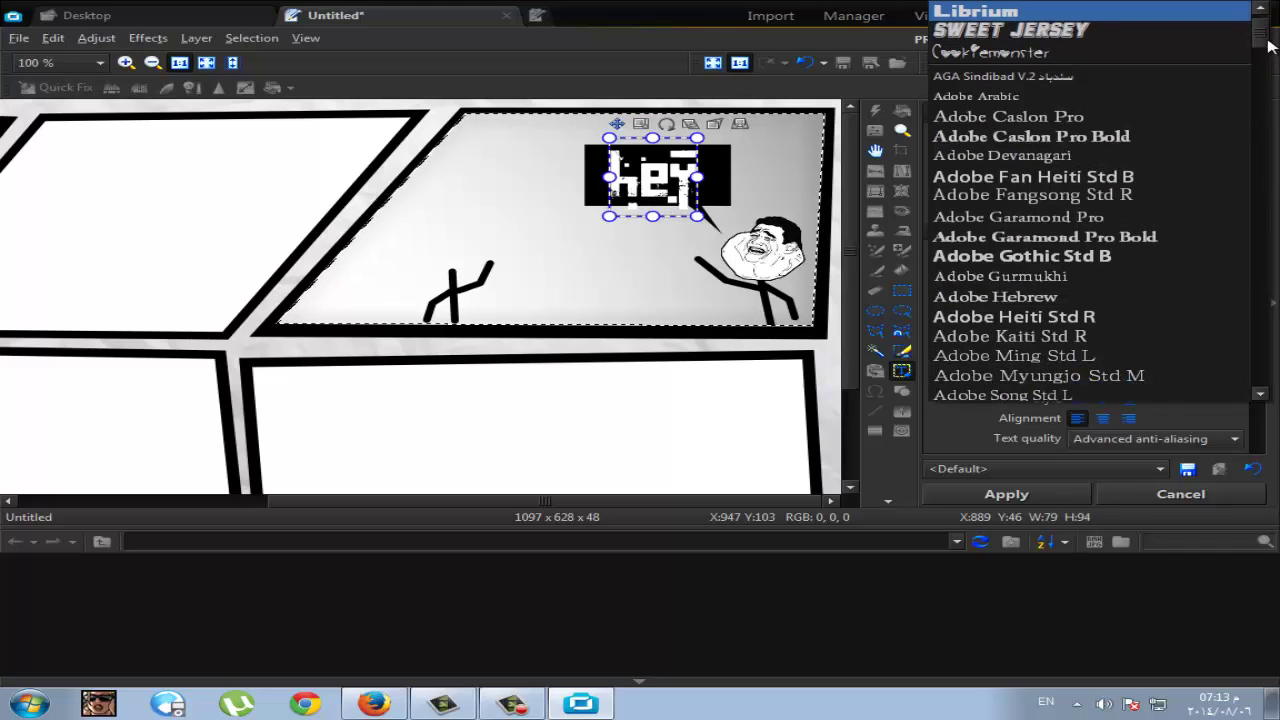
scroll(1270, 46, down, 2)
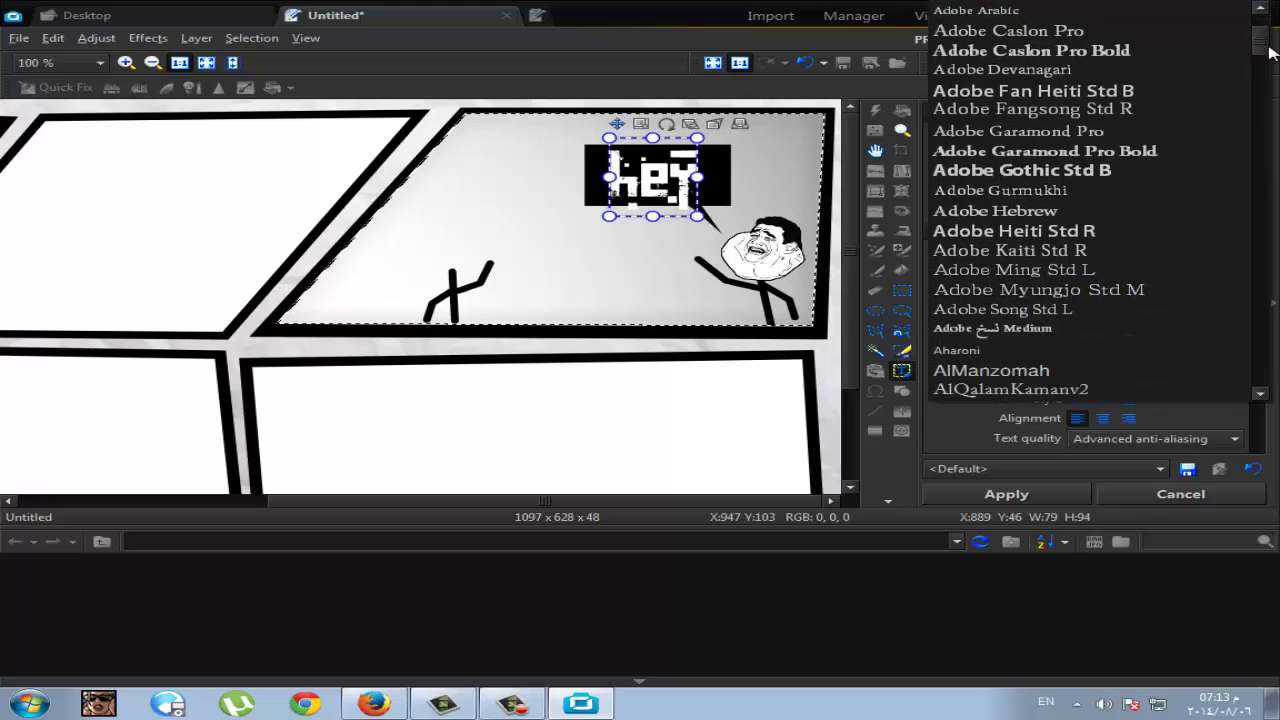
scroll(1270, 52, down, 4)
scroll(1270, 60, down, 7)
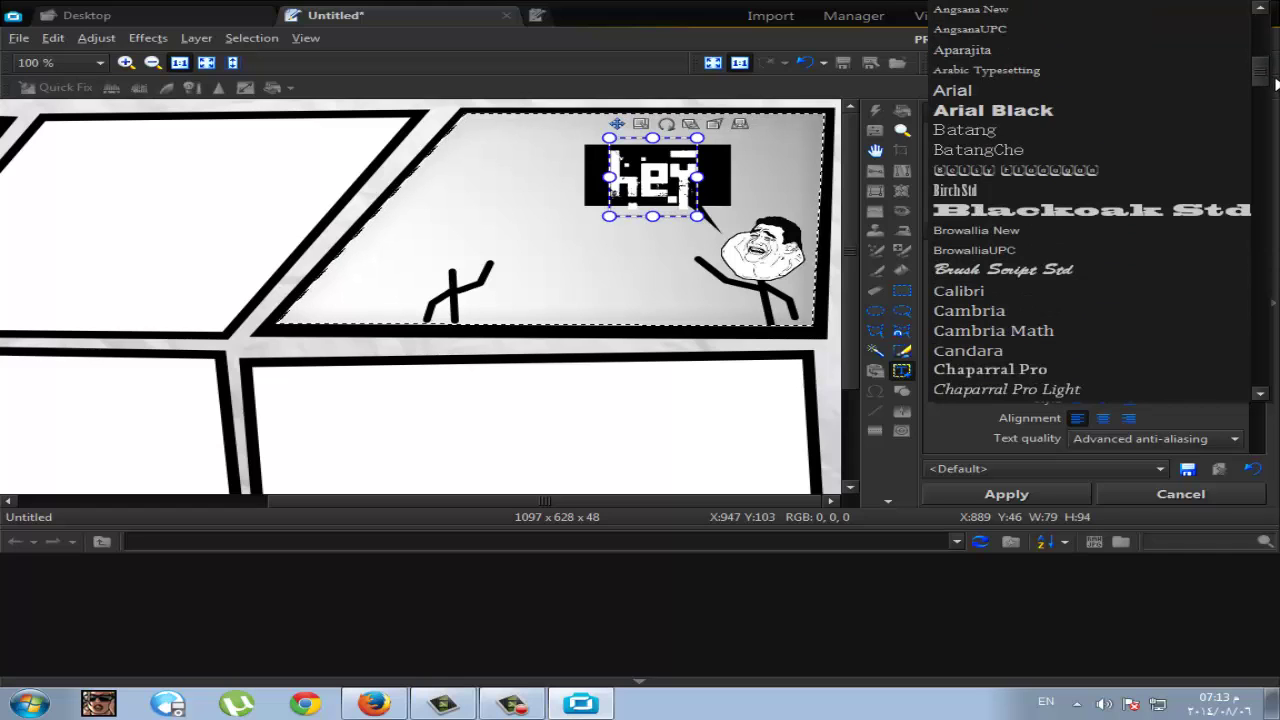
scroll(1276, 88, down, 6)
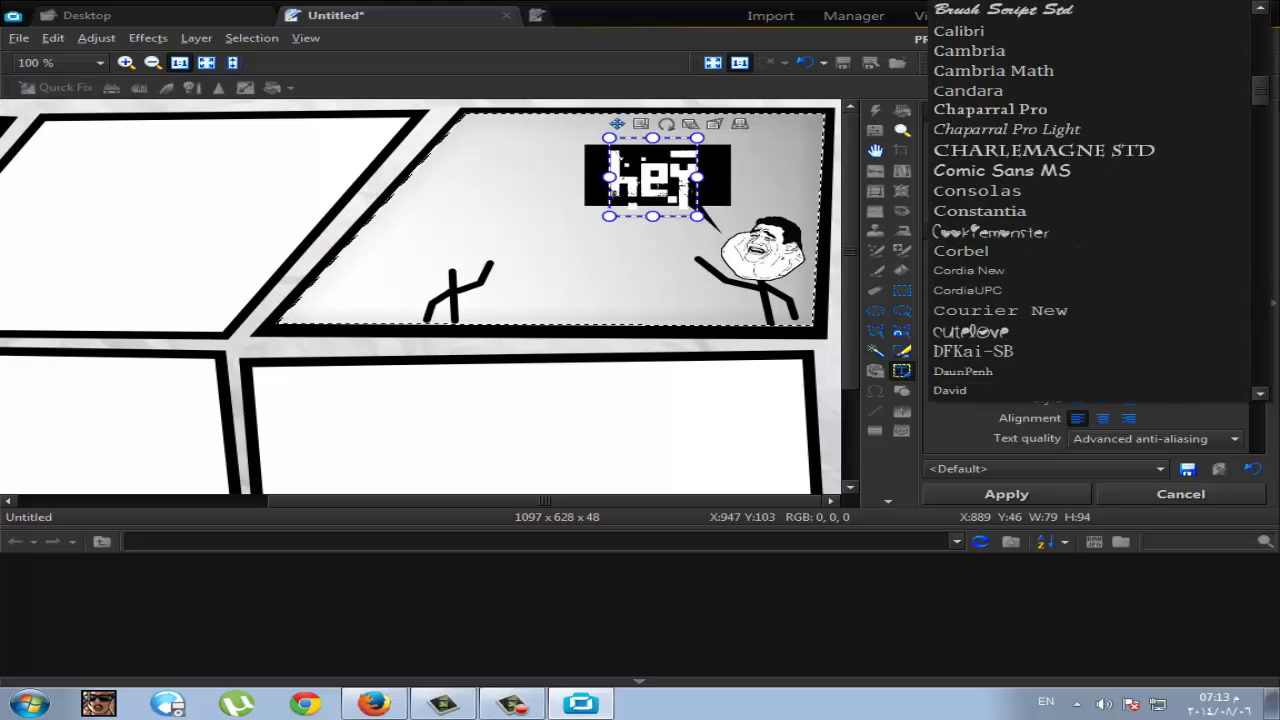
scroll(1099, 199, down, 5)
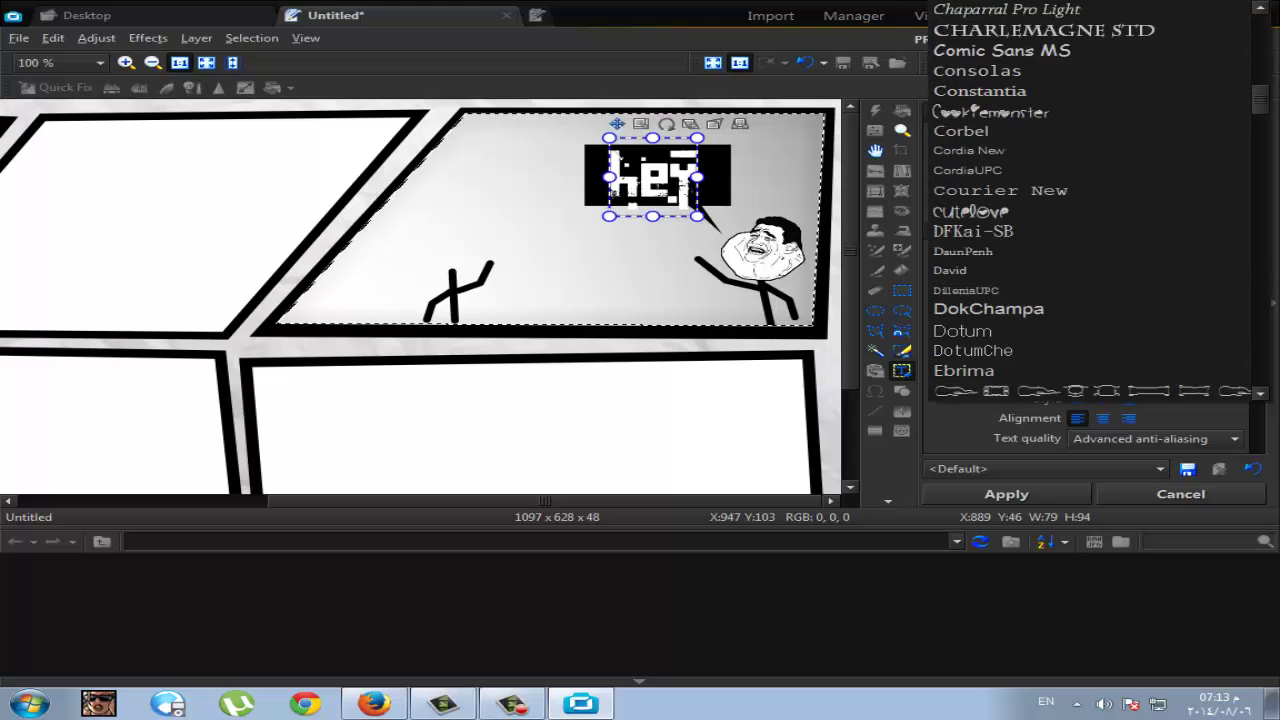
scroll(1099, 199, down, 8)
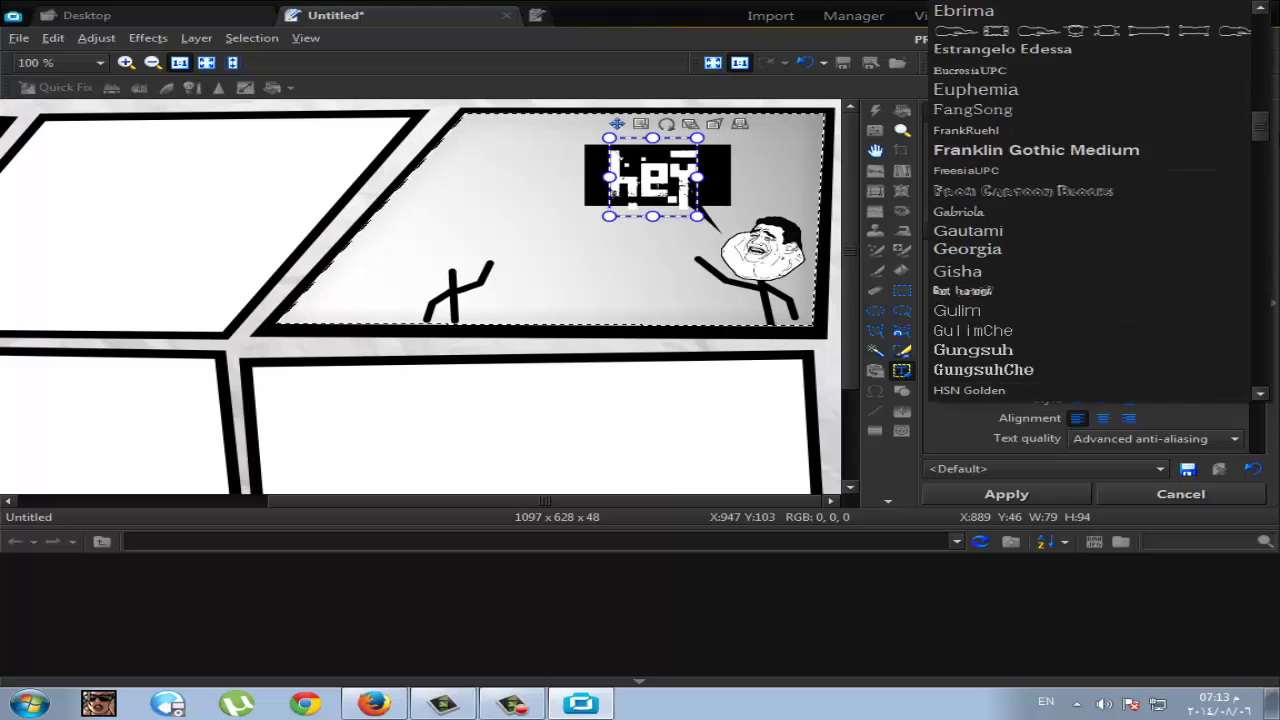
scroll(1099, 199, down, 2)
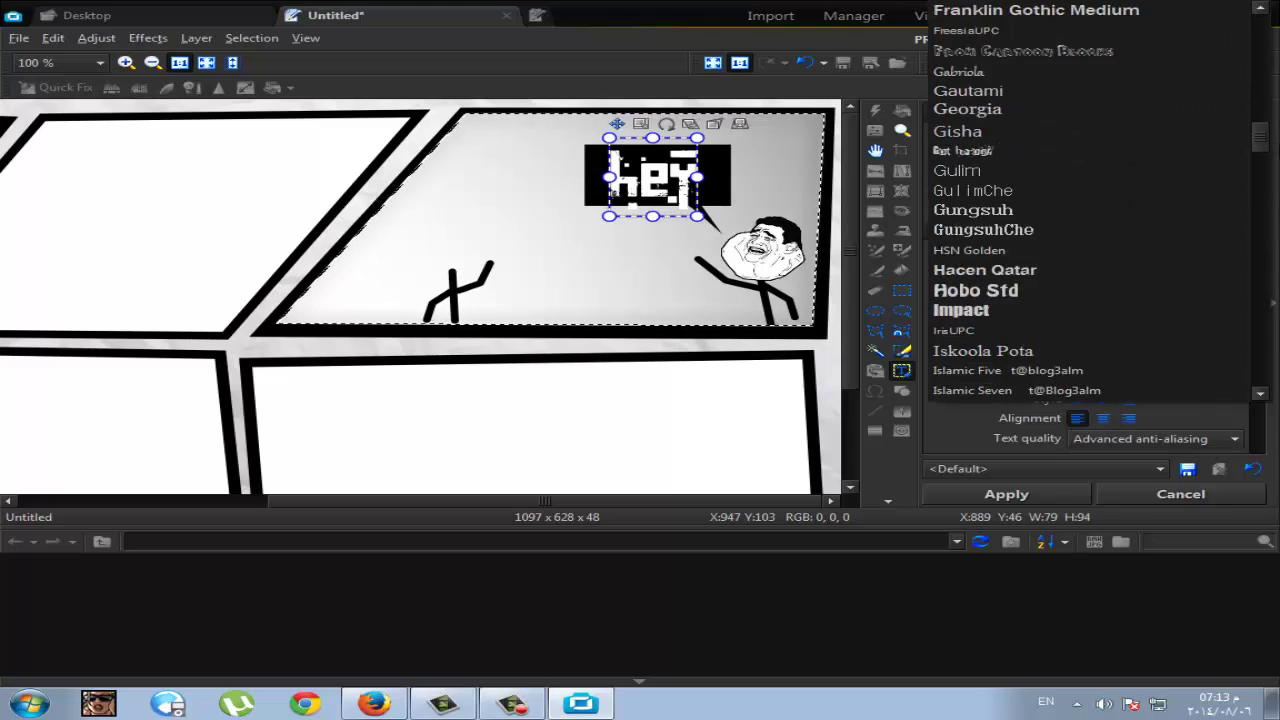
scroll(1099, 199, down, 2)
key(Escape)
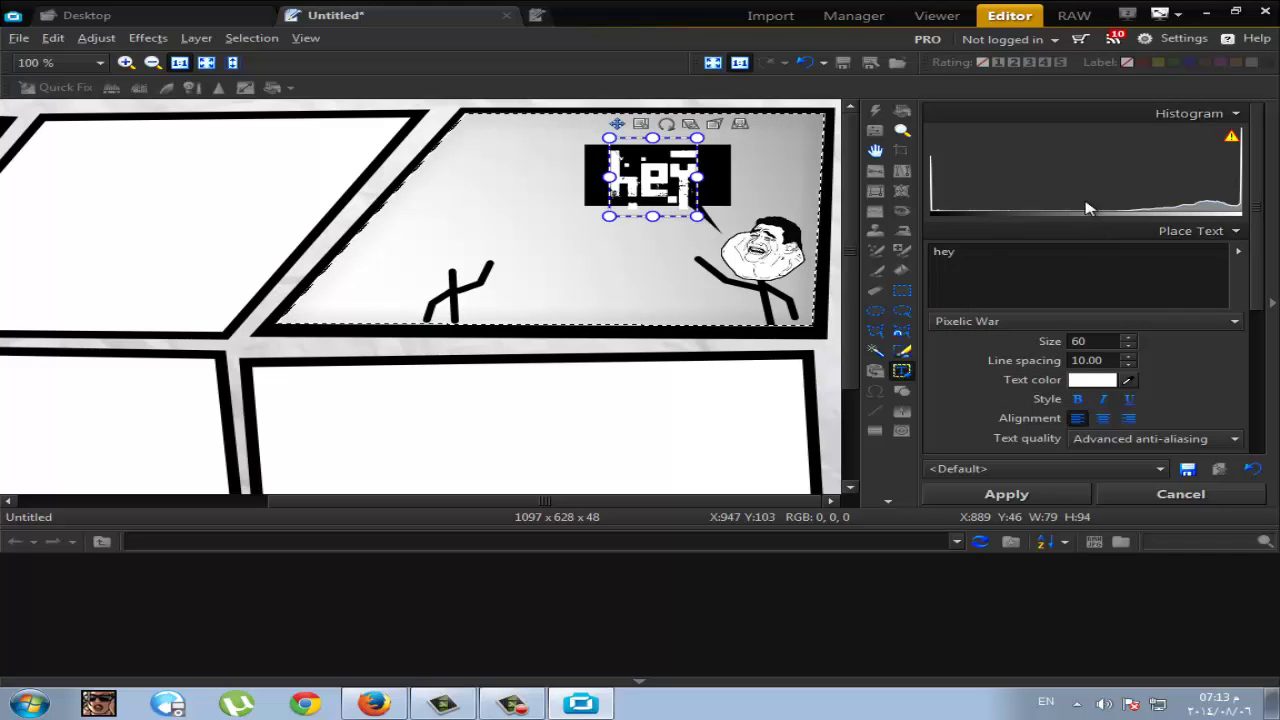
Set the font of the "hey" text to Impact
click(1208, 325)
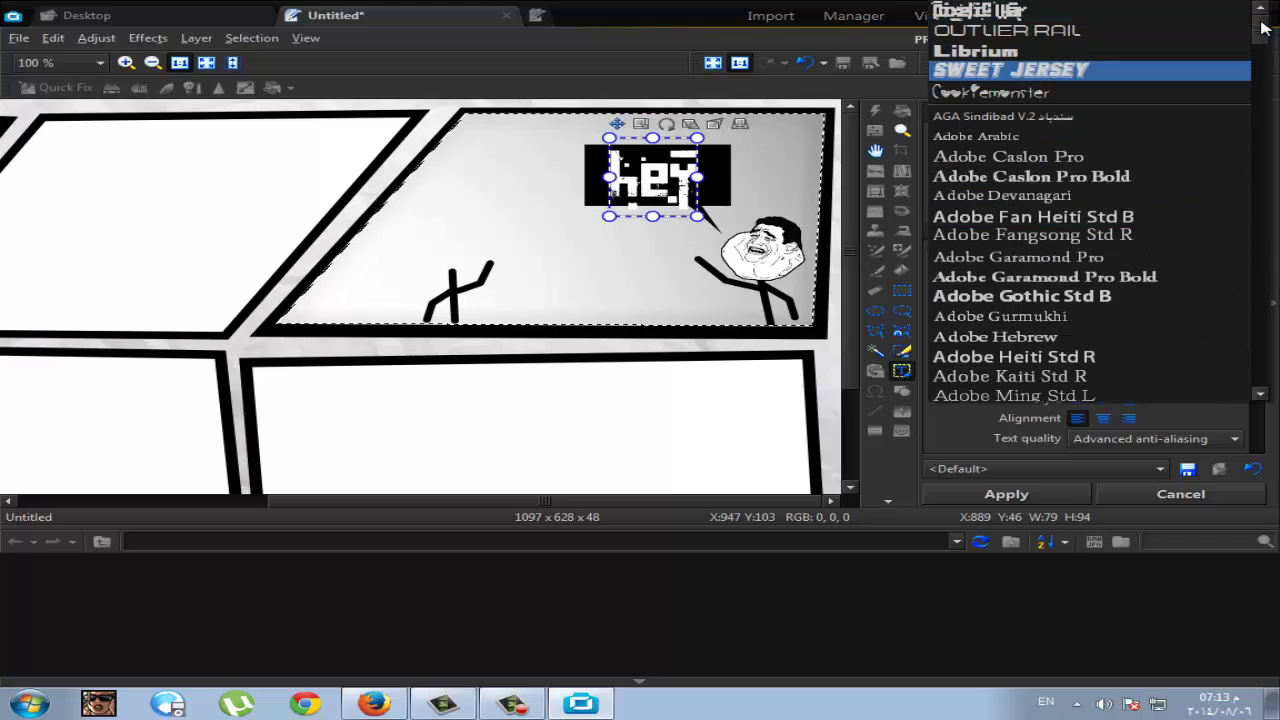
drag(1262, 28, 1261, 154)
click(961, 50)
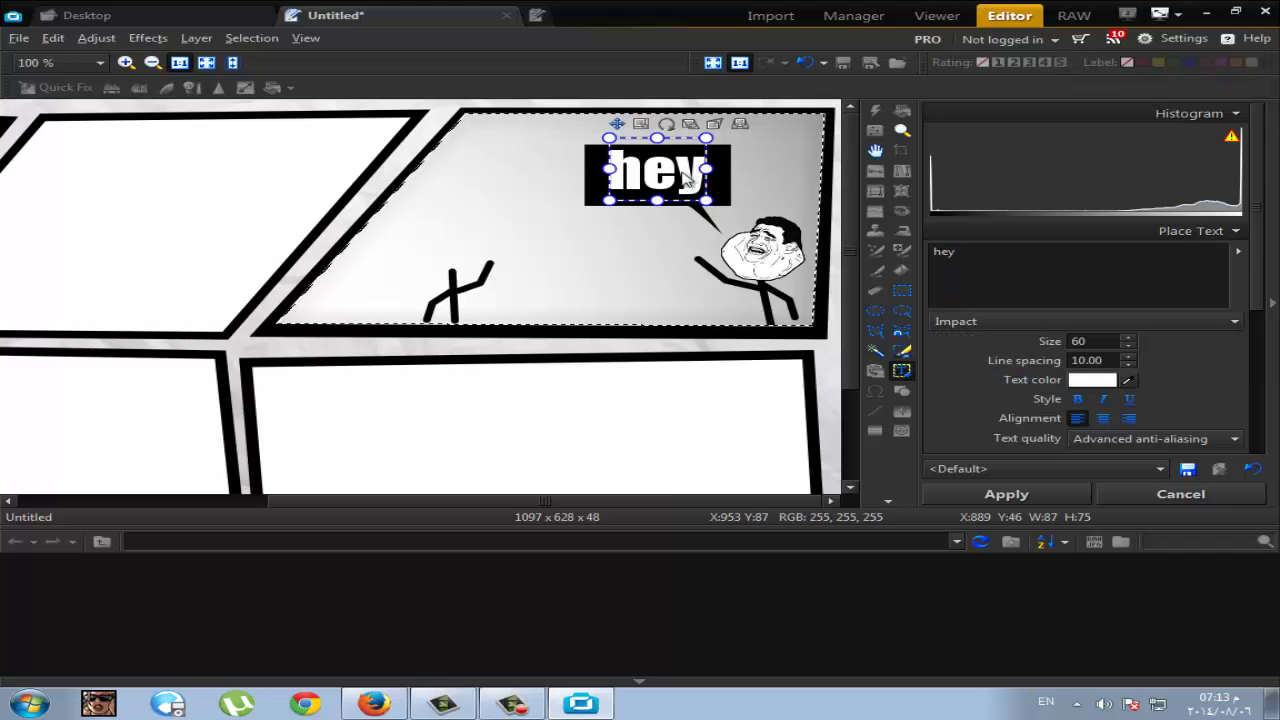
Add a black outside outline to the "hey" text with 100% opacity and size 5
click(744, 226)
click(687, 255)
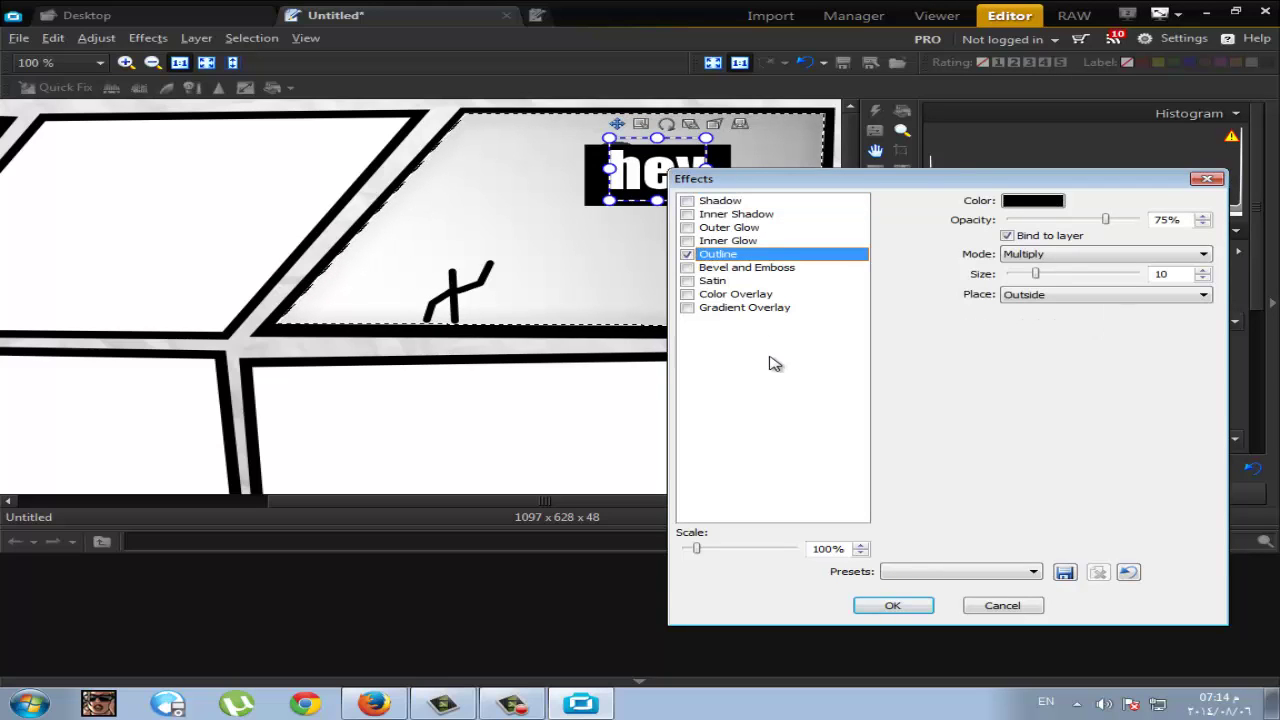
drag(1104, 220, 1146, 219)
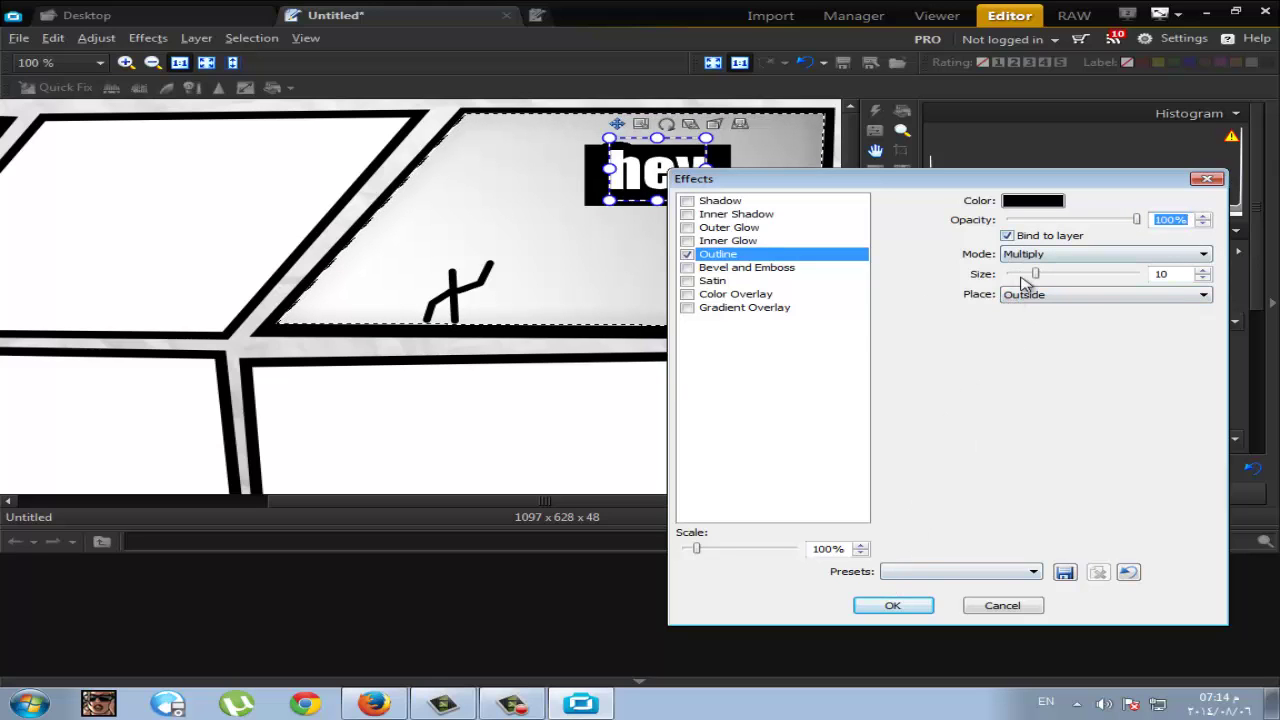
drag(1022, 281, 1024, 278)
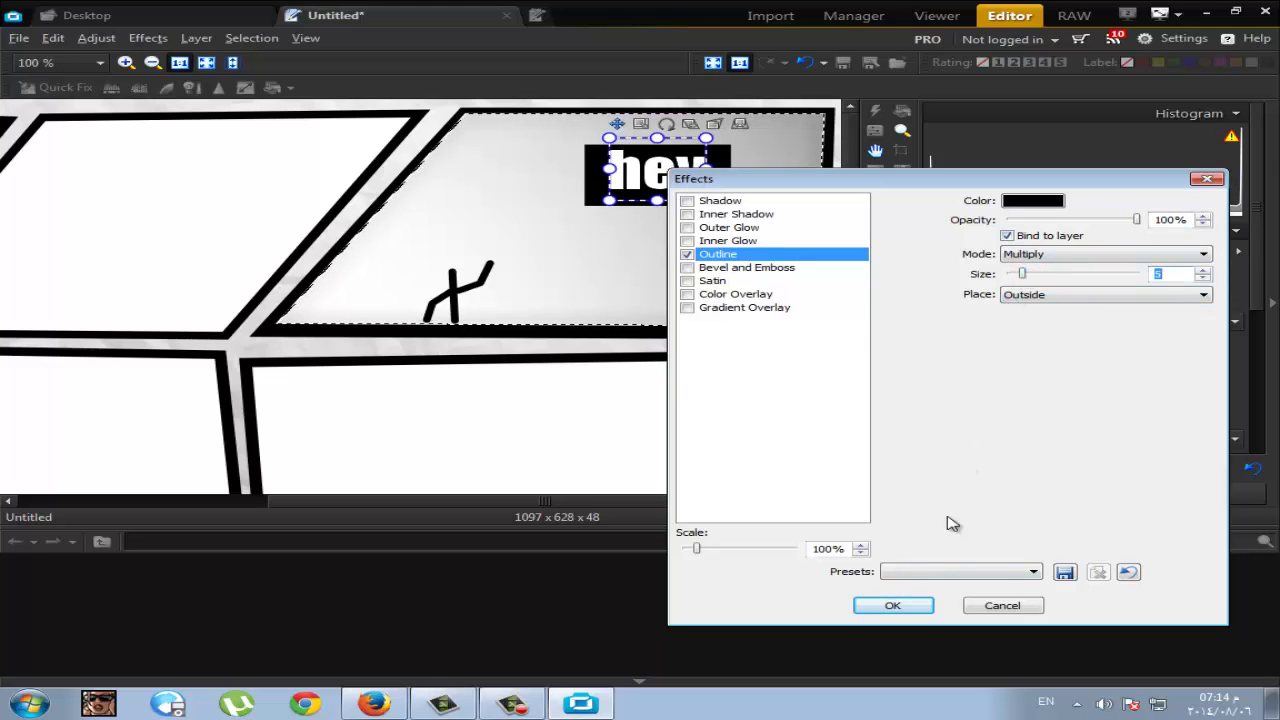
click(906, 607)
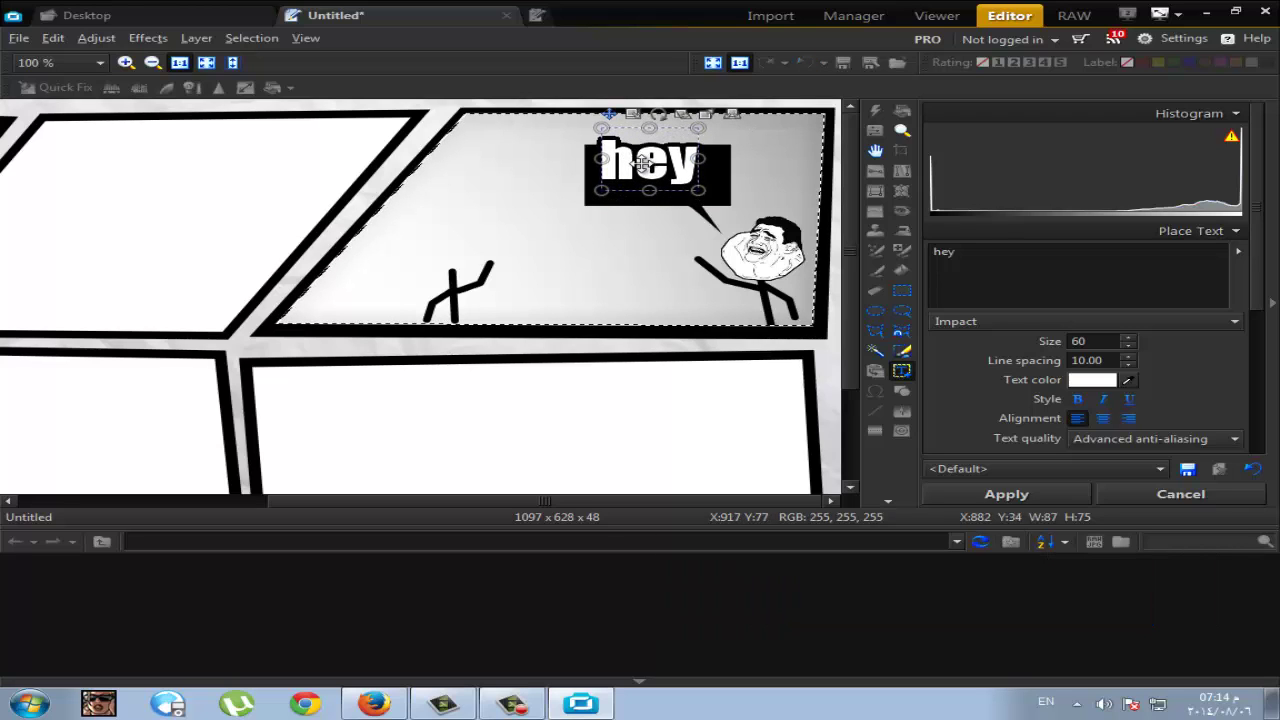
Move the outlined "hey" text to the upper-left corner of the black speech bubble and apply it
mouse_move(641, 163)
mouse_down()
mouse_move(621, 162)
mouse_move(718, 158)
mouse_move(600, 185)
mouse_move(637, 160)
mouse_move(627, 152)
mouse_up()
right_click(628, 152)
click(660, 161)
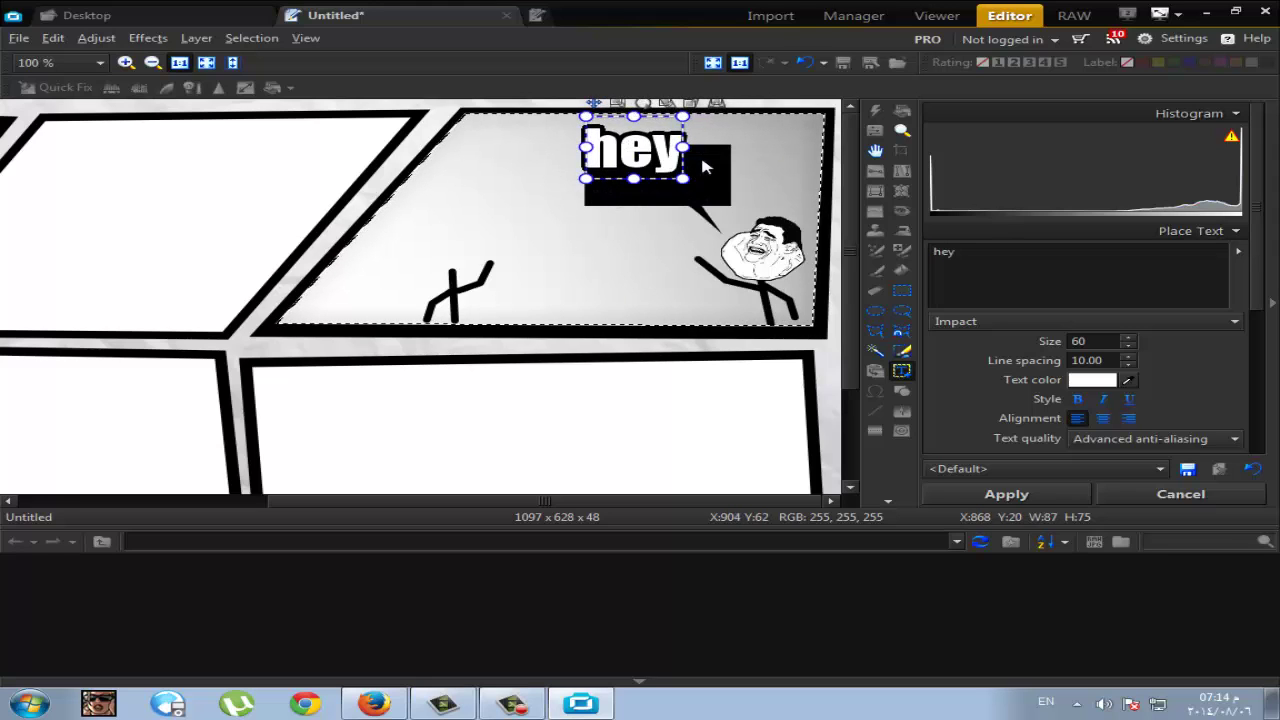
Place the text "whazaaaaap" below "hey", reduce it to size 32 and apply it
double_click(1024, 272)
text(w)
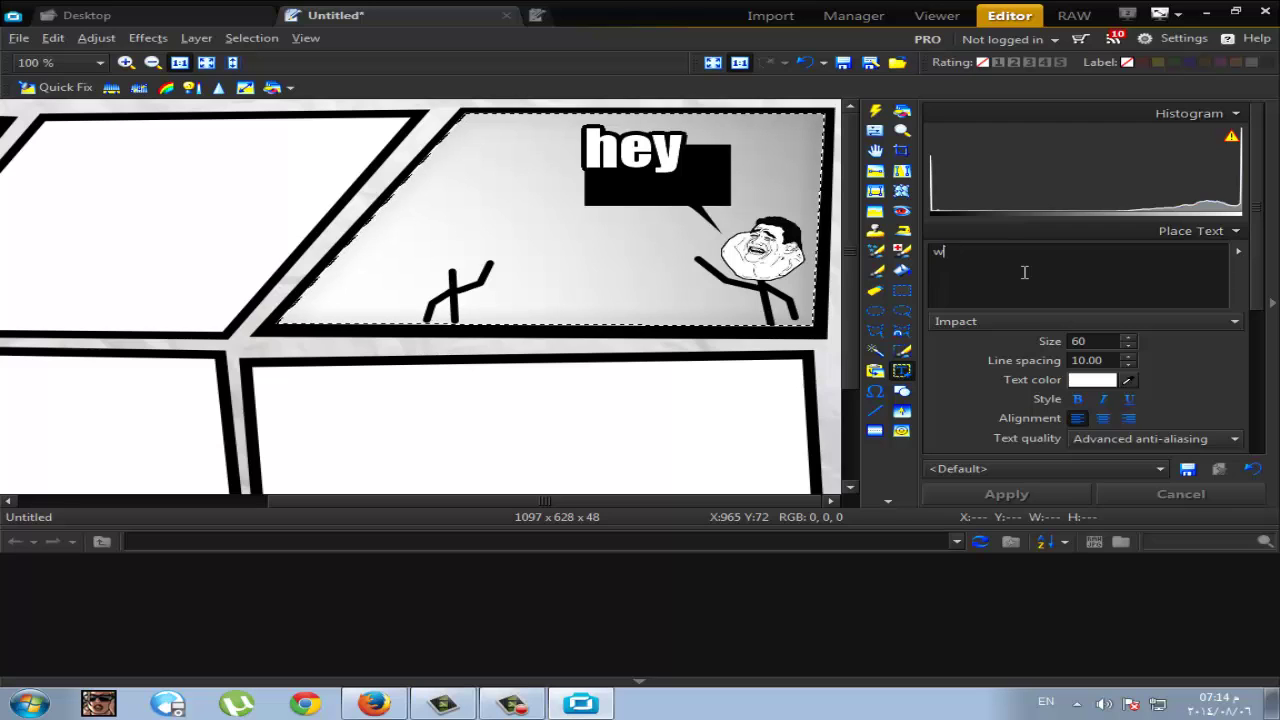
text(hazaaaaap)
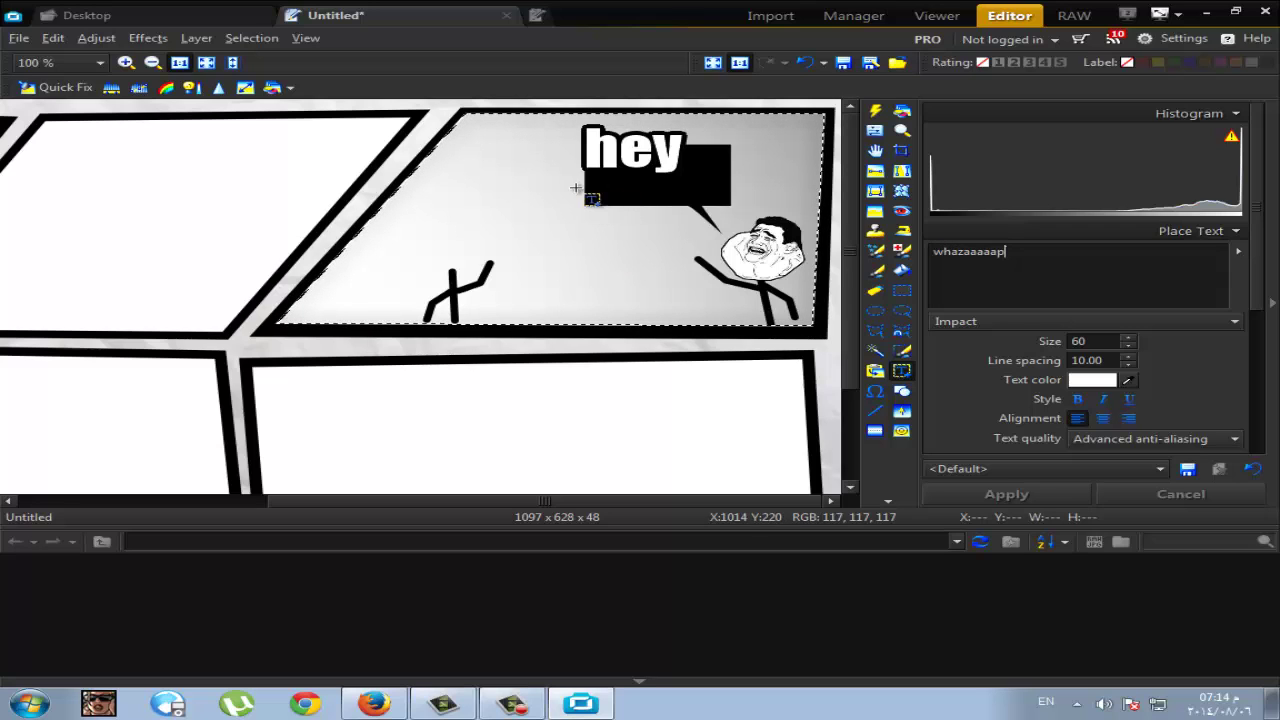
drag(760, 200, 633, 160)
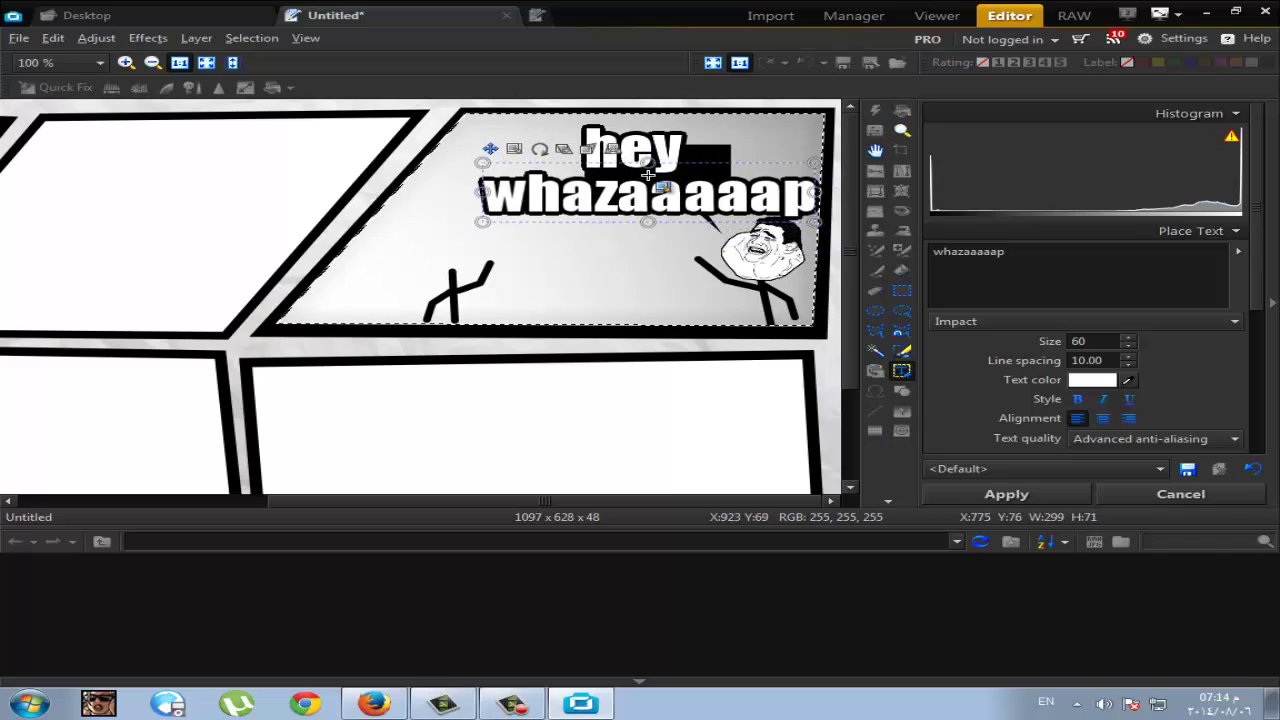
scroll(648, 176, down, 5)
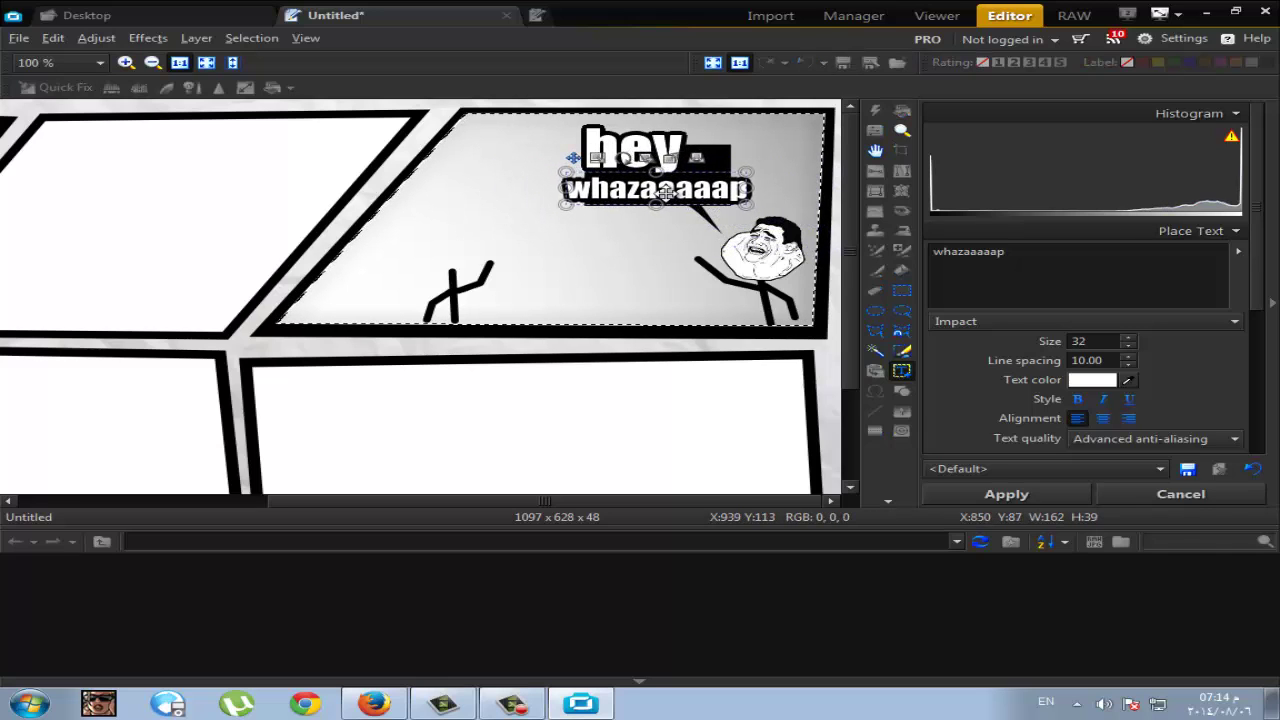
click(700, 213)
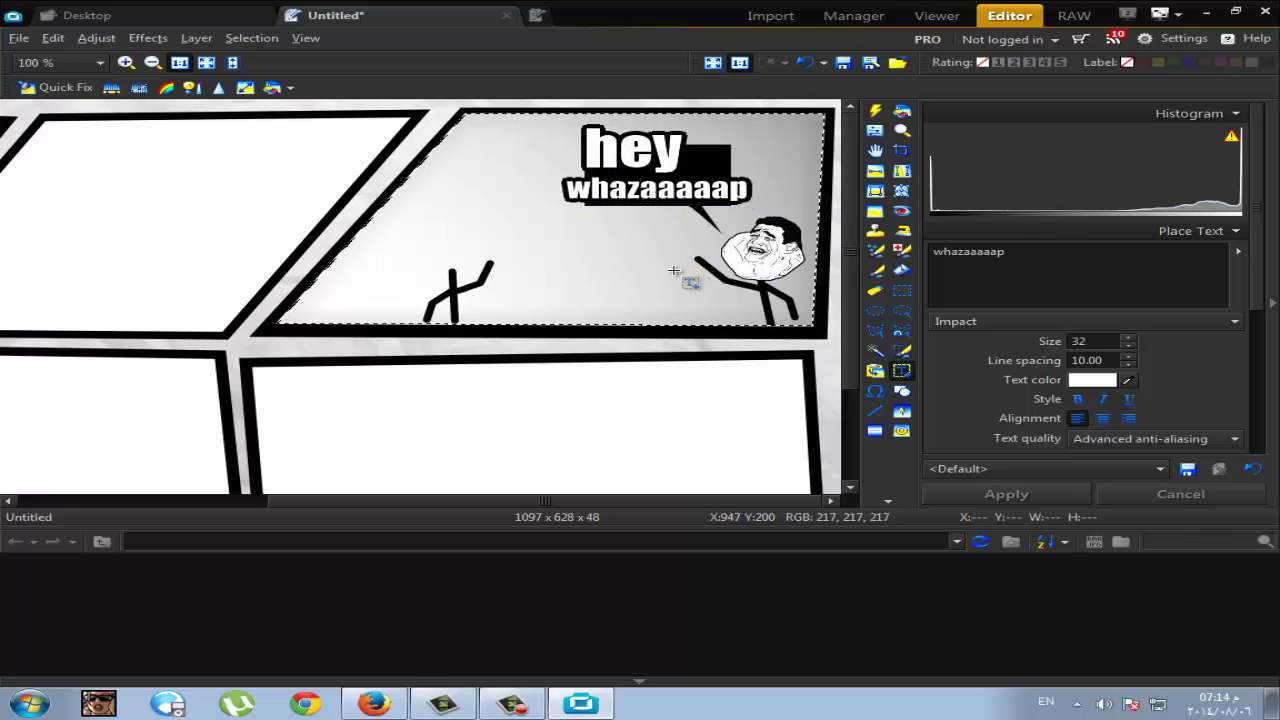
Insert the angry "NO" rage face without its caption from the my games folder into the upper-right panel
click(900, 372)
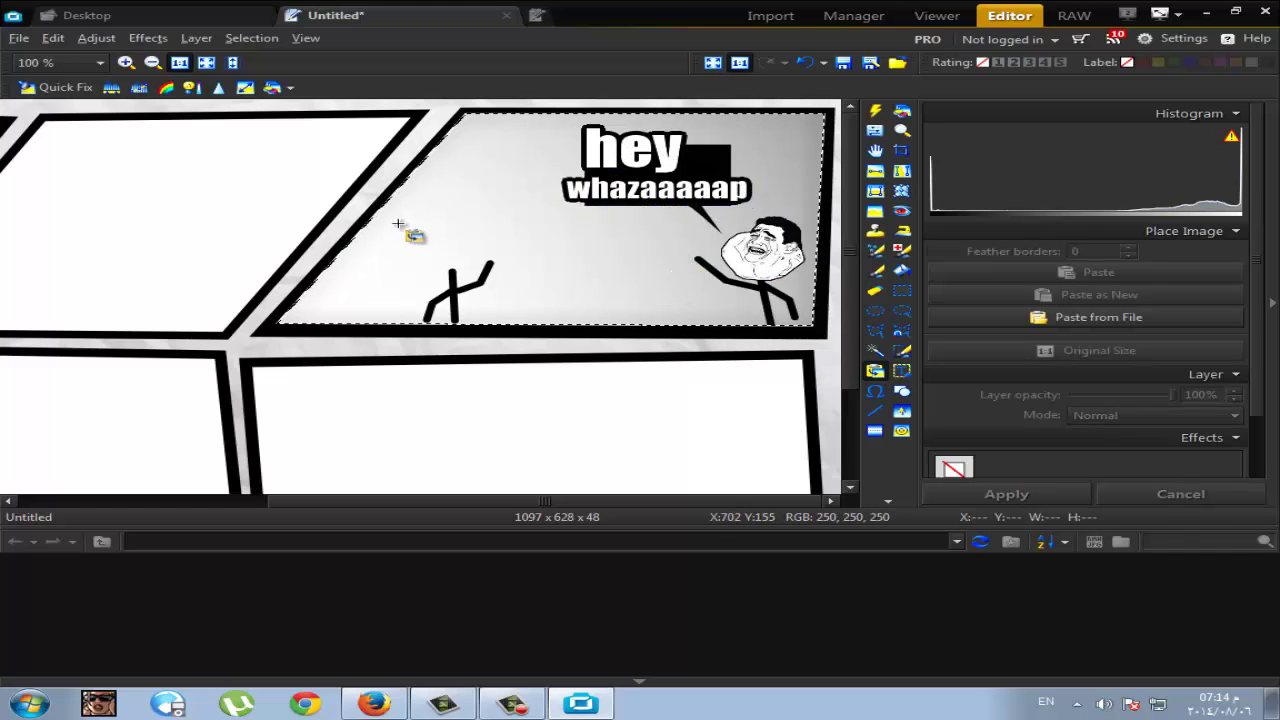
click(737, 390)
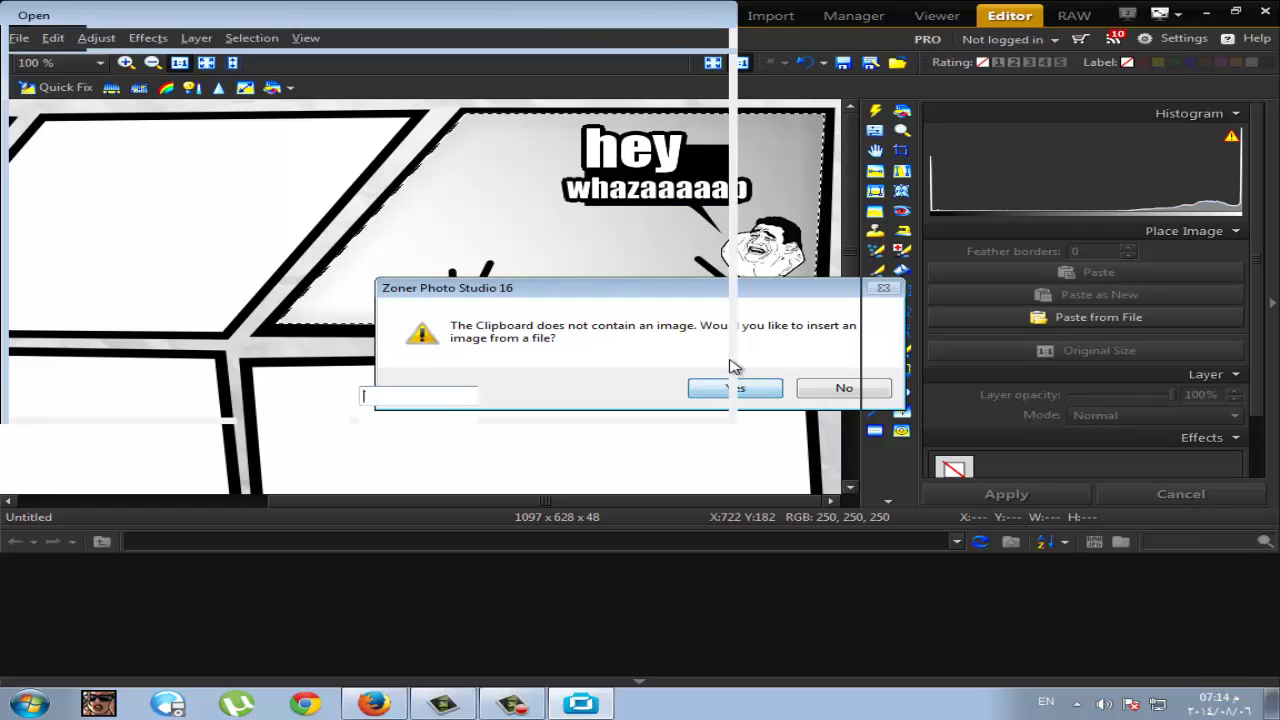
drag(1262, 105, 1266, 300)
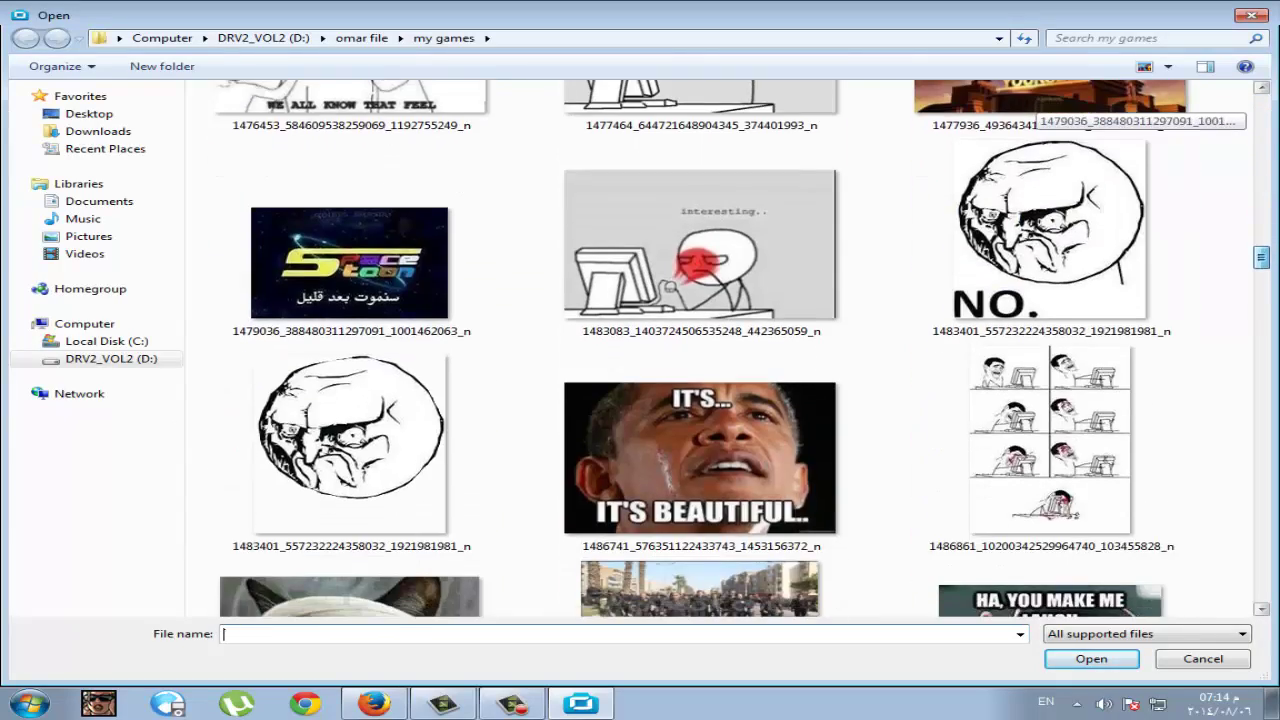
click(422, 412)
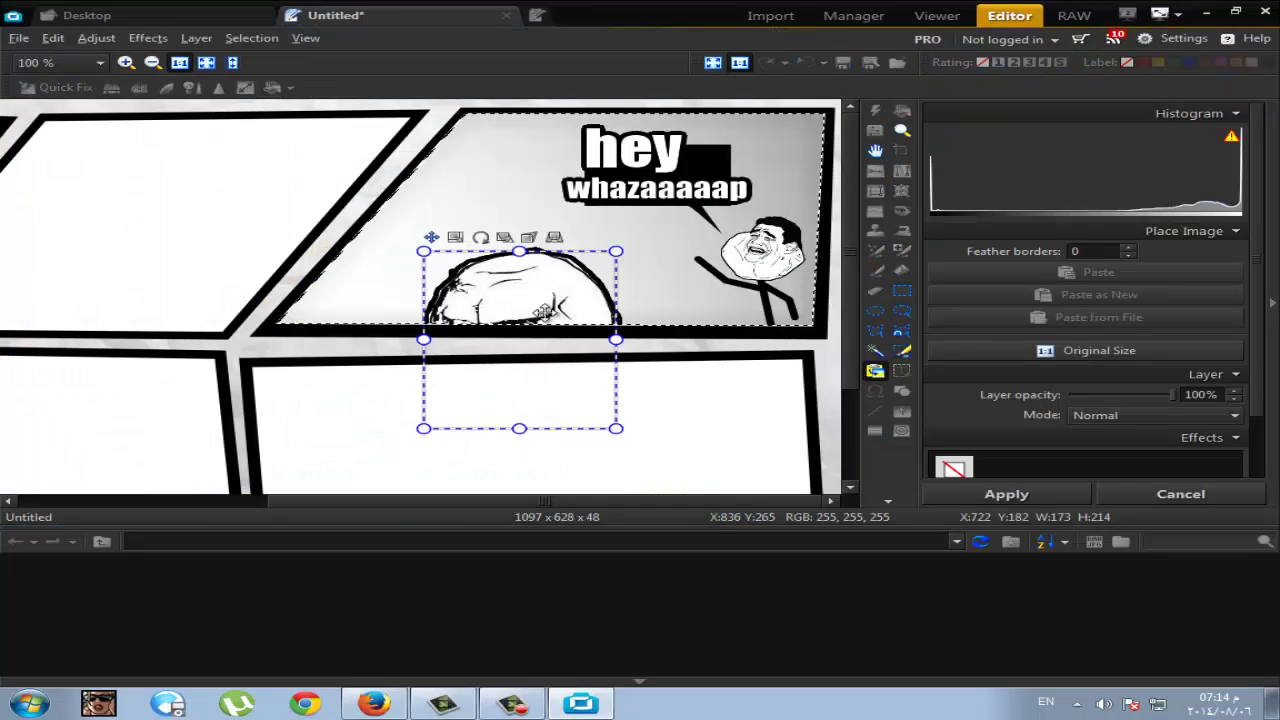
Mirror and slightly tilt the angry face, scale it to about 99 × 124 pixels on the headless stick figure and apply it
drag(553, 315, 530, 245)
drag(594, 355, 420, 253)
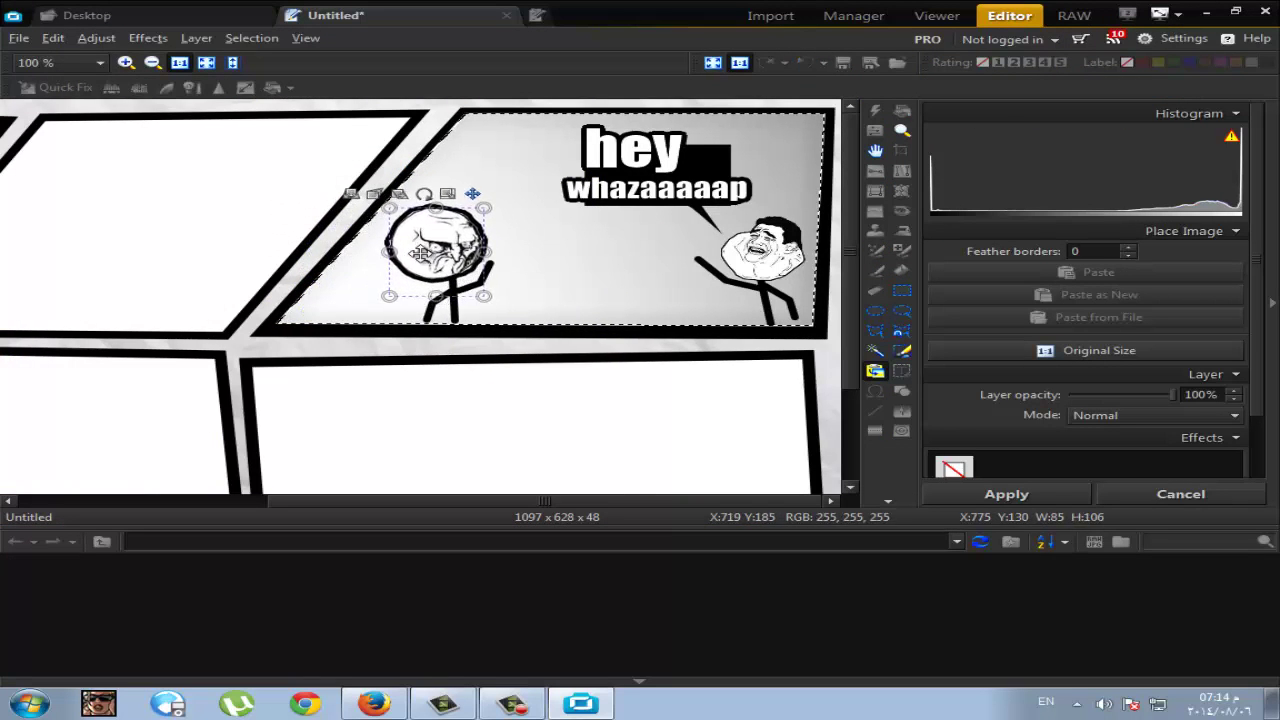
drag(531, 284, 565, 278)
drag(381, 259, 410, 249)
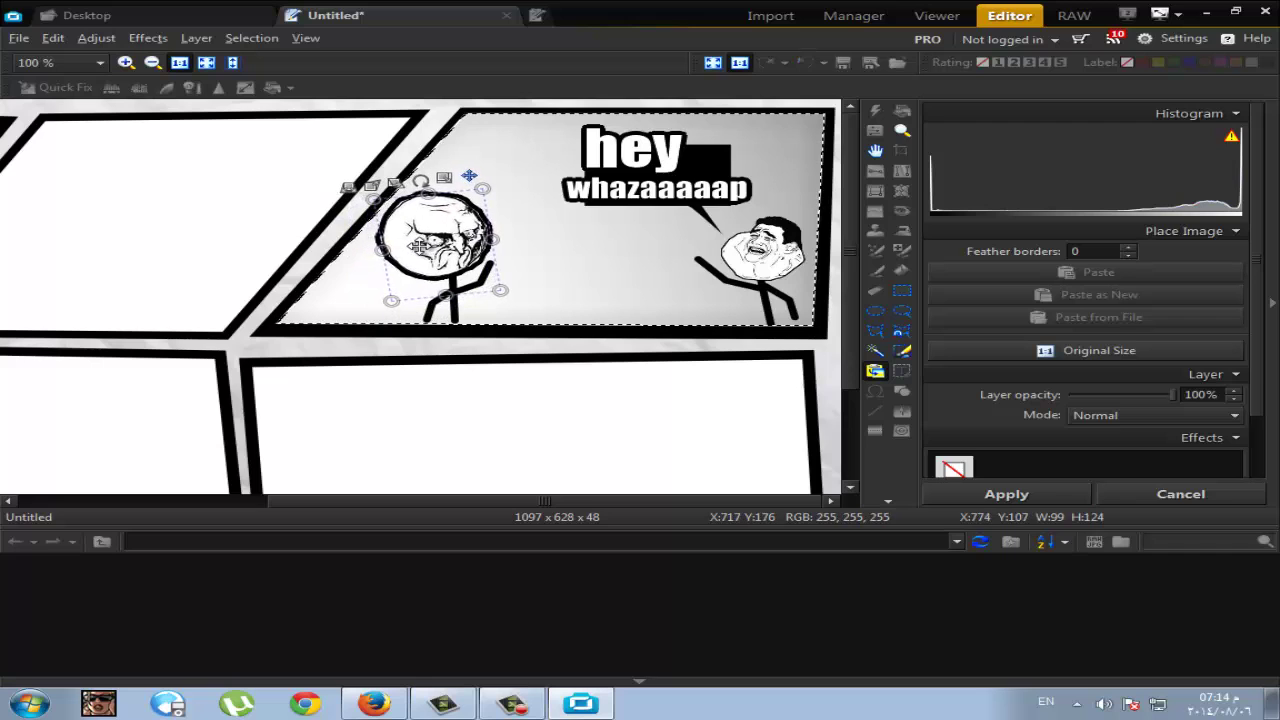
right_click(418, 241)
click(470, 252)
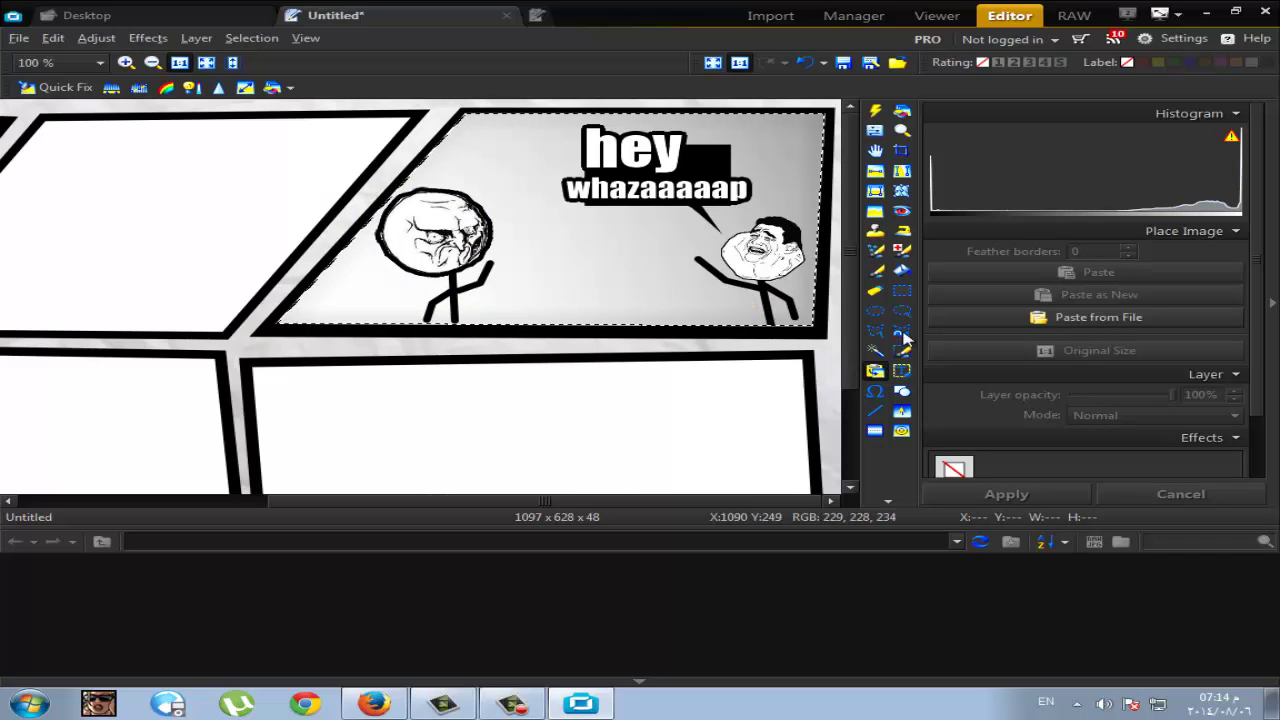
Undo applying the angry face, reduce its outline size to 3 and apply it again
click(804, 62)
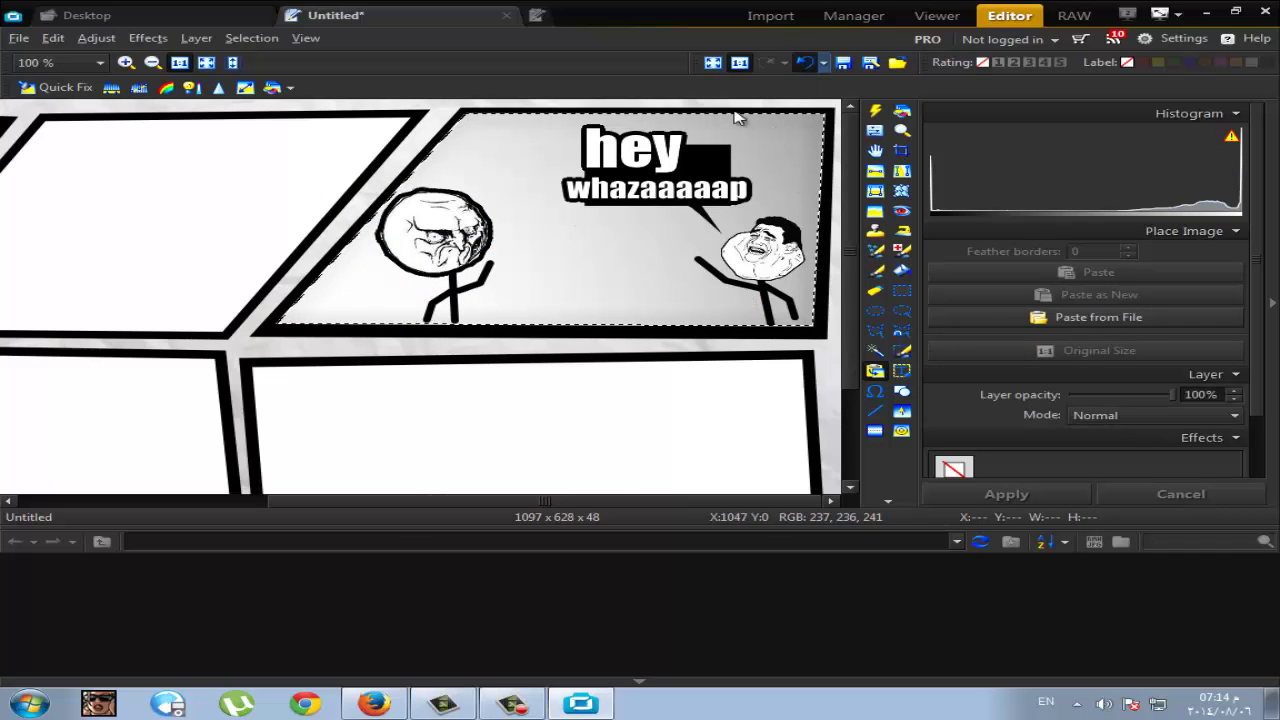
right_click(464, 214)
click(530, 277)
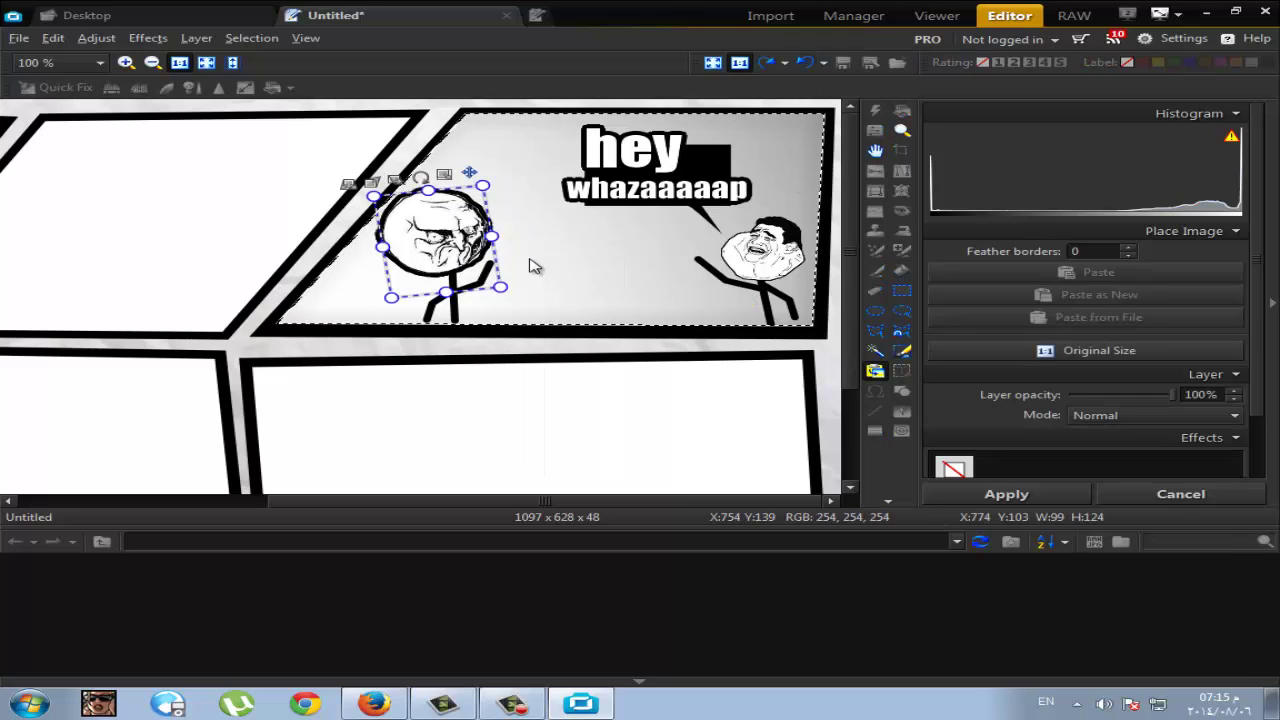
click(688, 255)
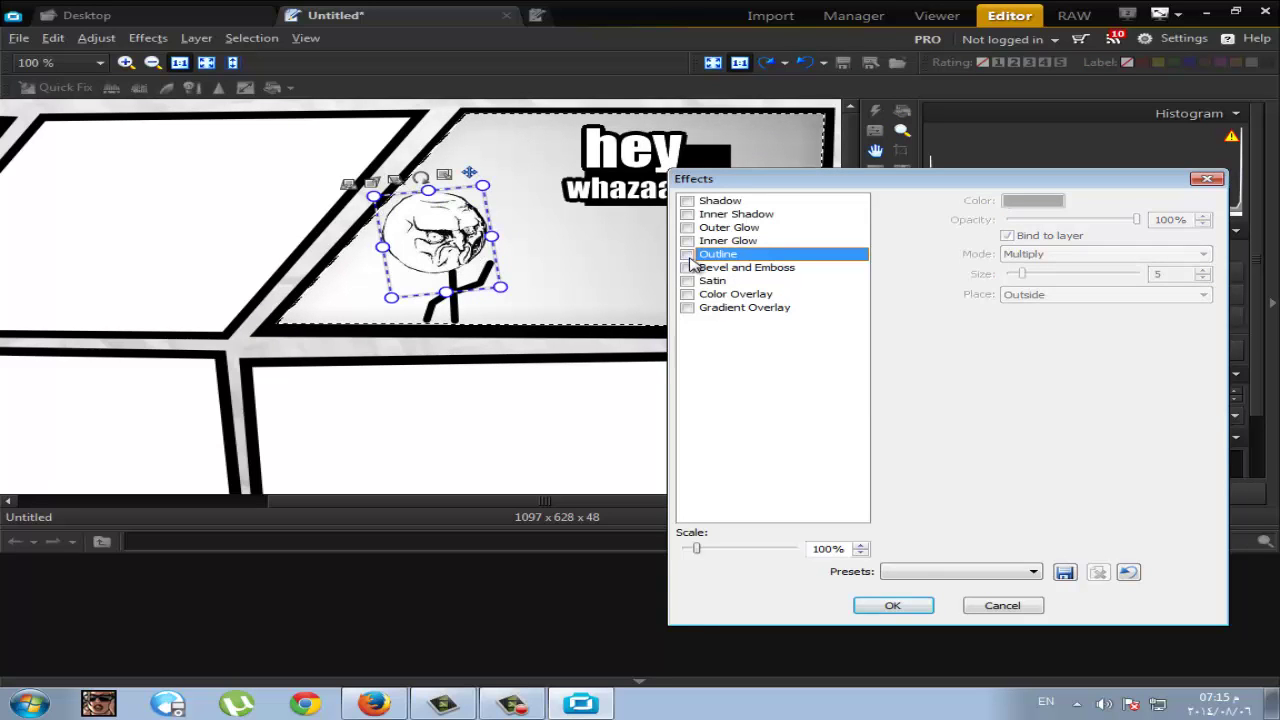
click(688, 256)
drag(1030, 275, 1019, 276)
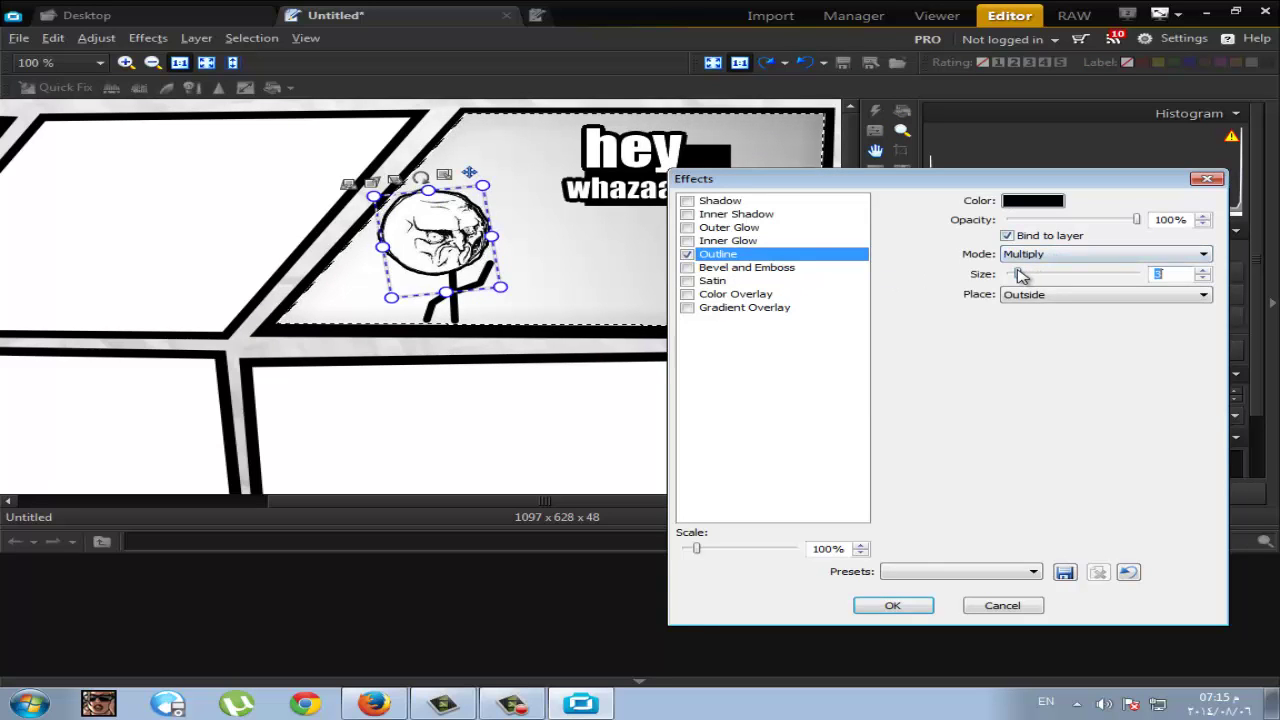
click(890, 604)
right_click(465, 233)
click(519, 244)
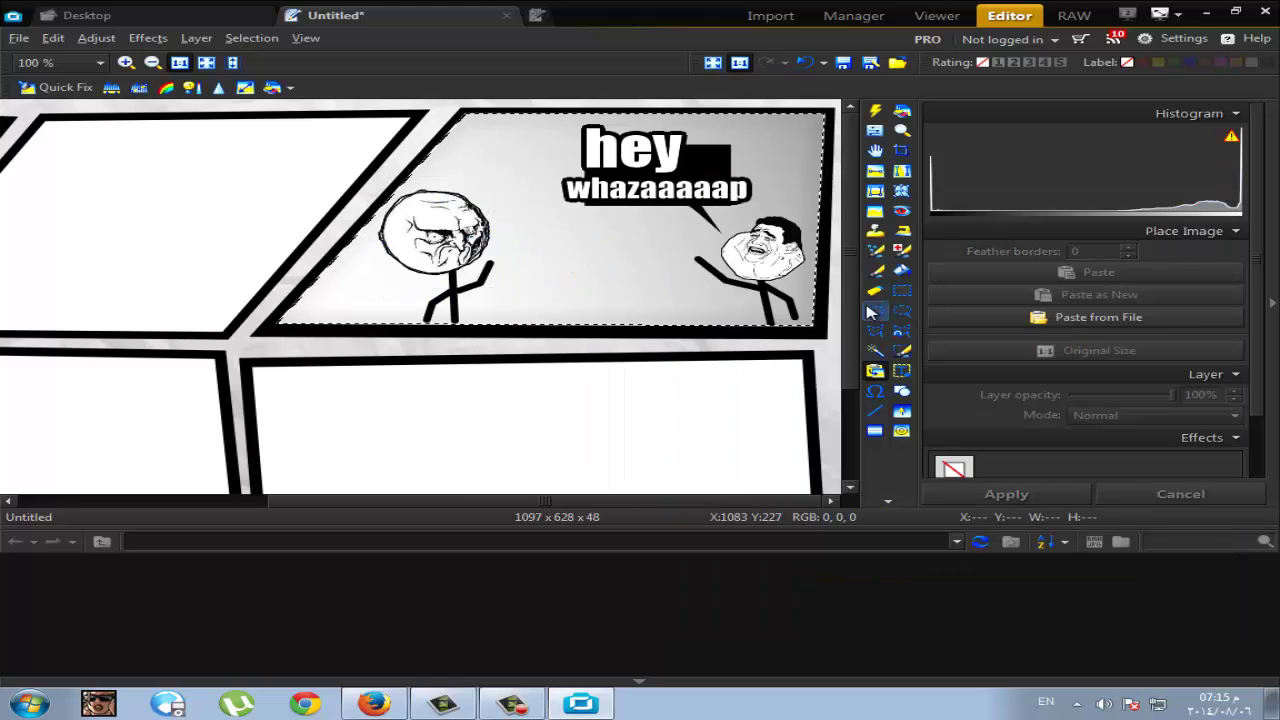
Draw a black rectangular speech bubble beside the angry face, point its tail at the face and apply it
click(902, 391)
drag(509, 260, 577, 283)
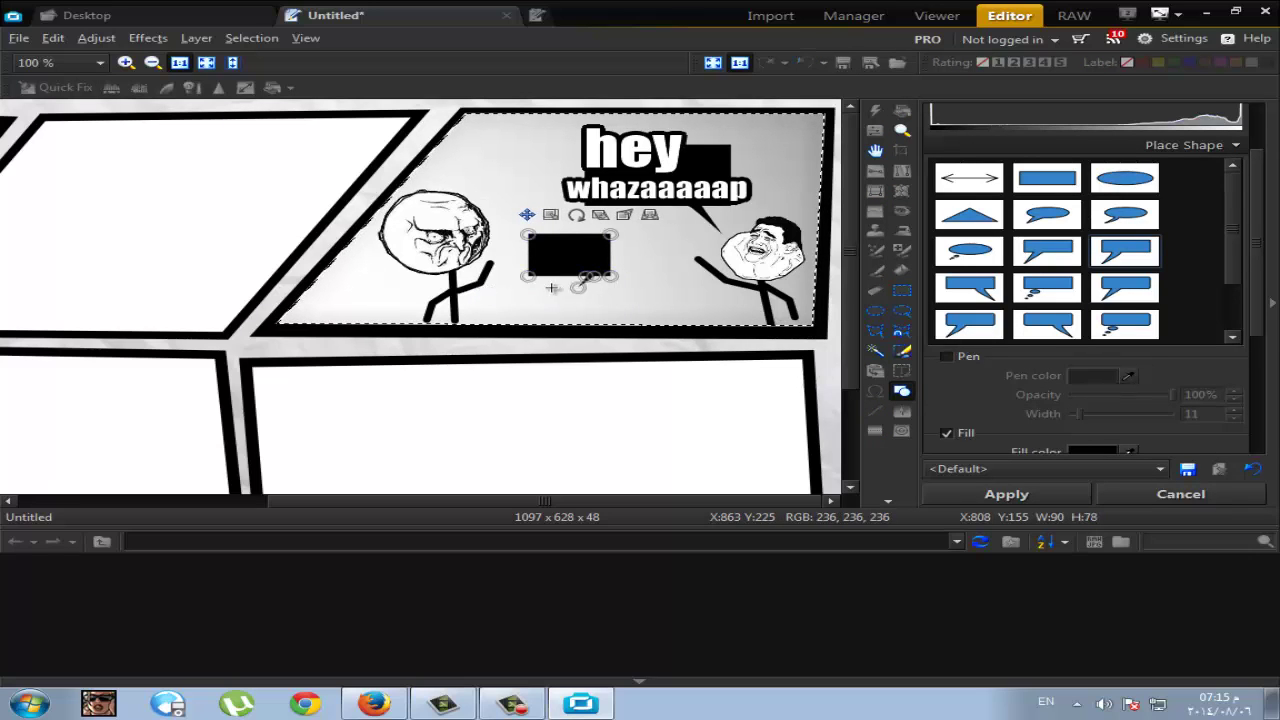
drag(551, 288, 484, 262)
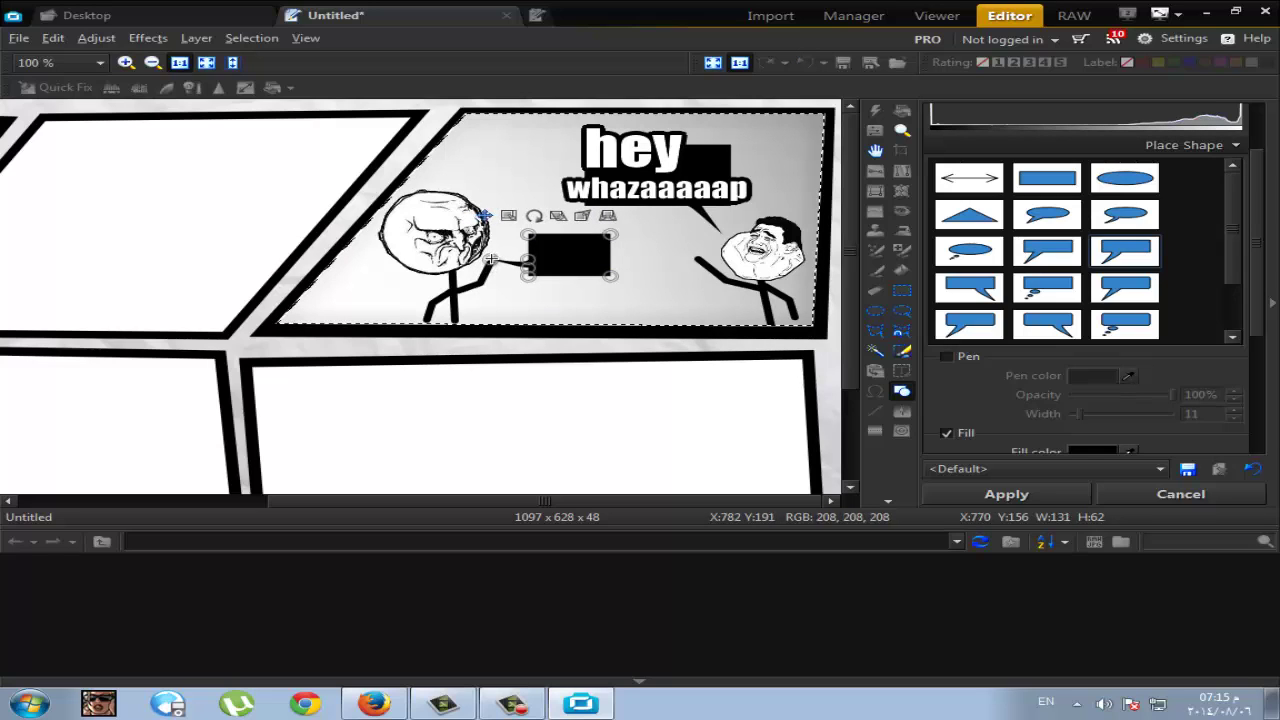
right_click(491, 258)
click(510, 271)
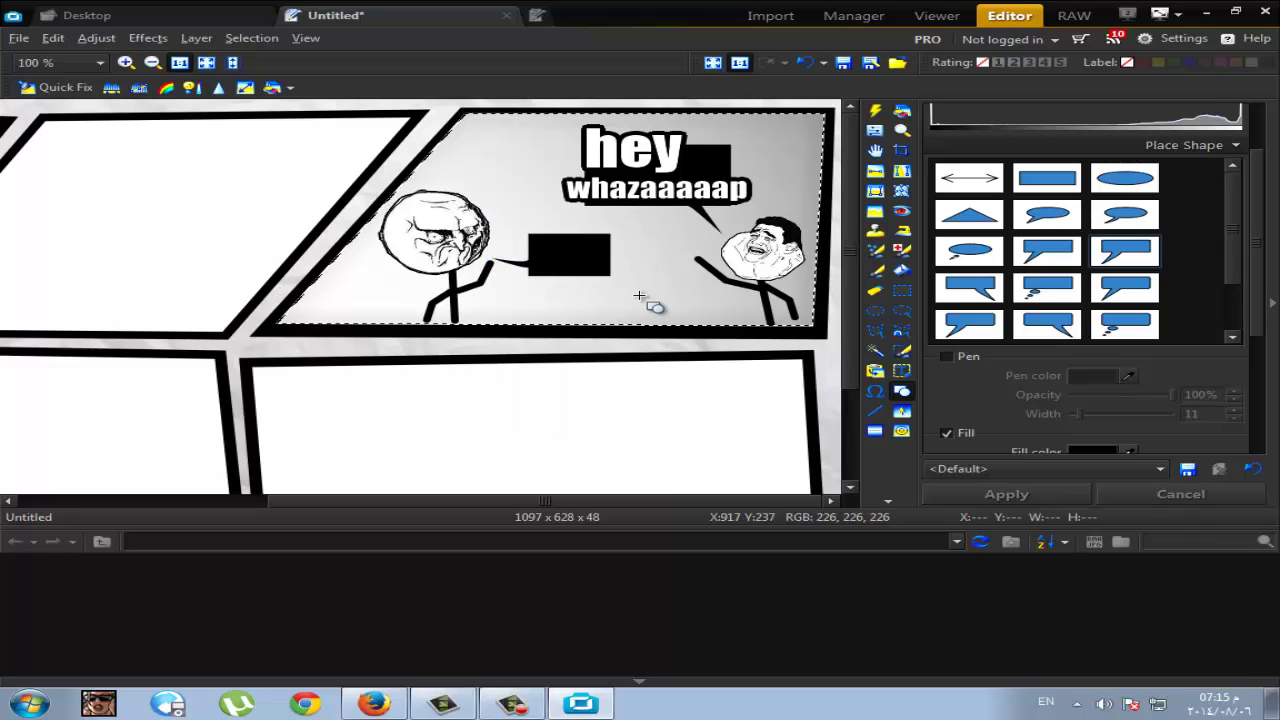
Place the text "no" over the new speech bubble, enlarged to size 76 and slightly tilted
click(901, 371)
key(ctrl+a)
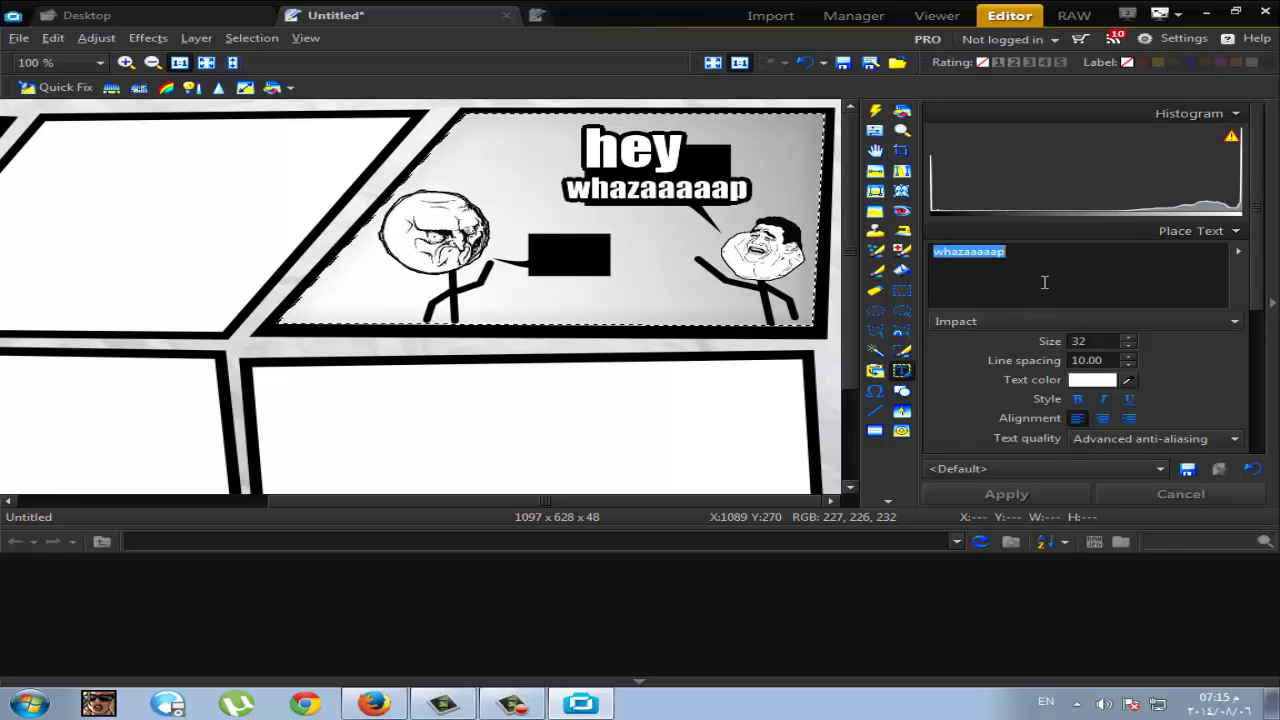
text(no)
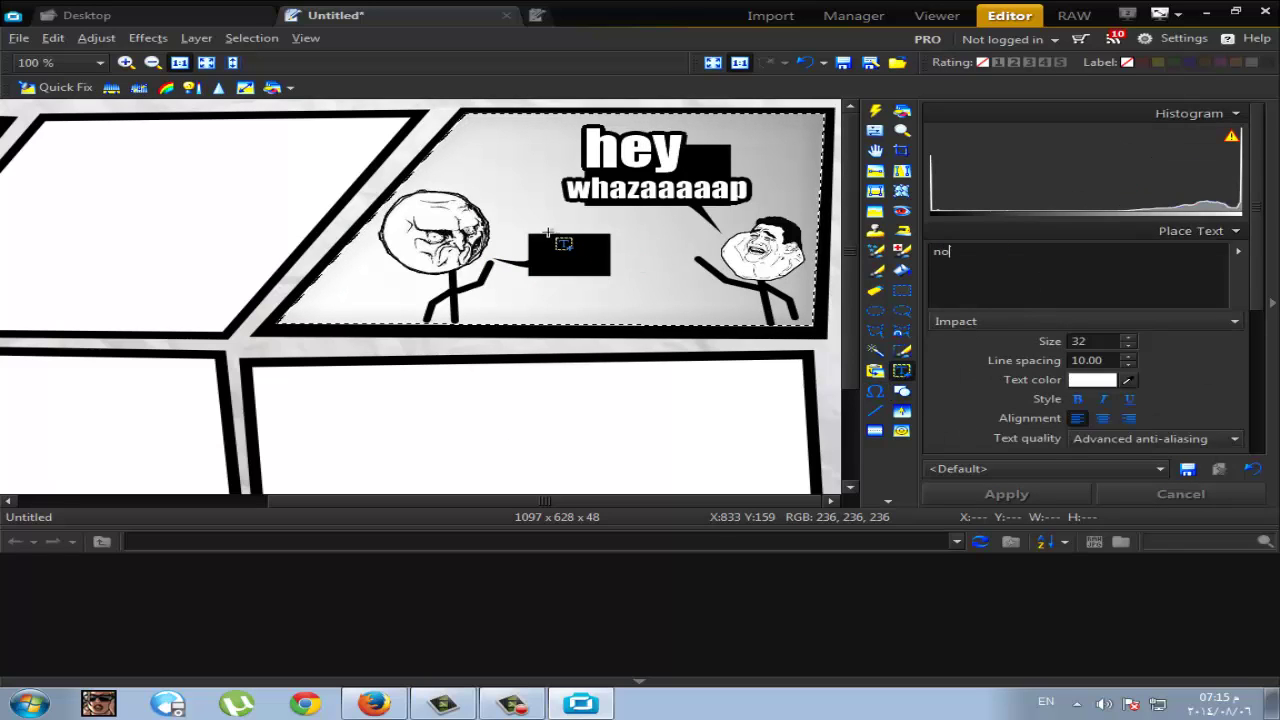
click(595, 265)
mouse_move(593, 263)
mouse_down()
mouse_move(605, 275)
mouse_move(596, 258)
mouse_up()
Give the "no" text a black outline with 100% opacity and size 5, and reduce the text to size 74
right_click(596, 258)
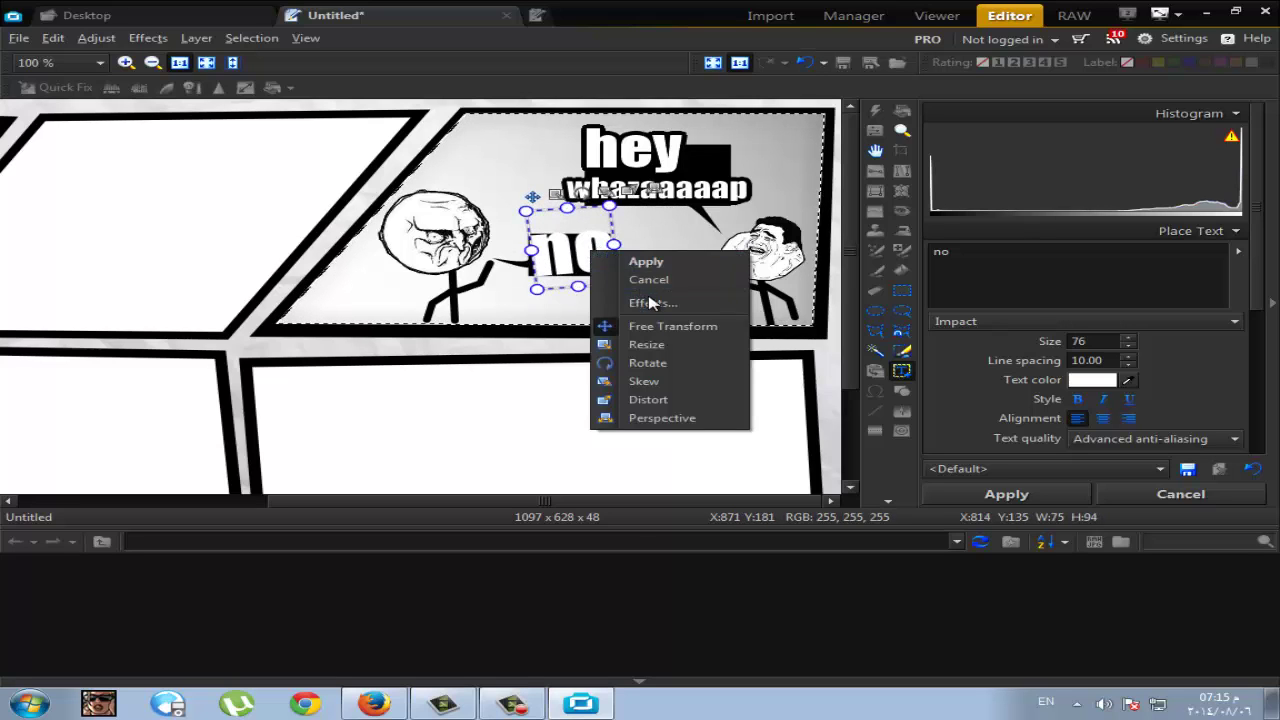
click(668, 320)
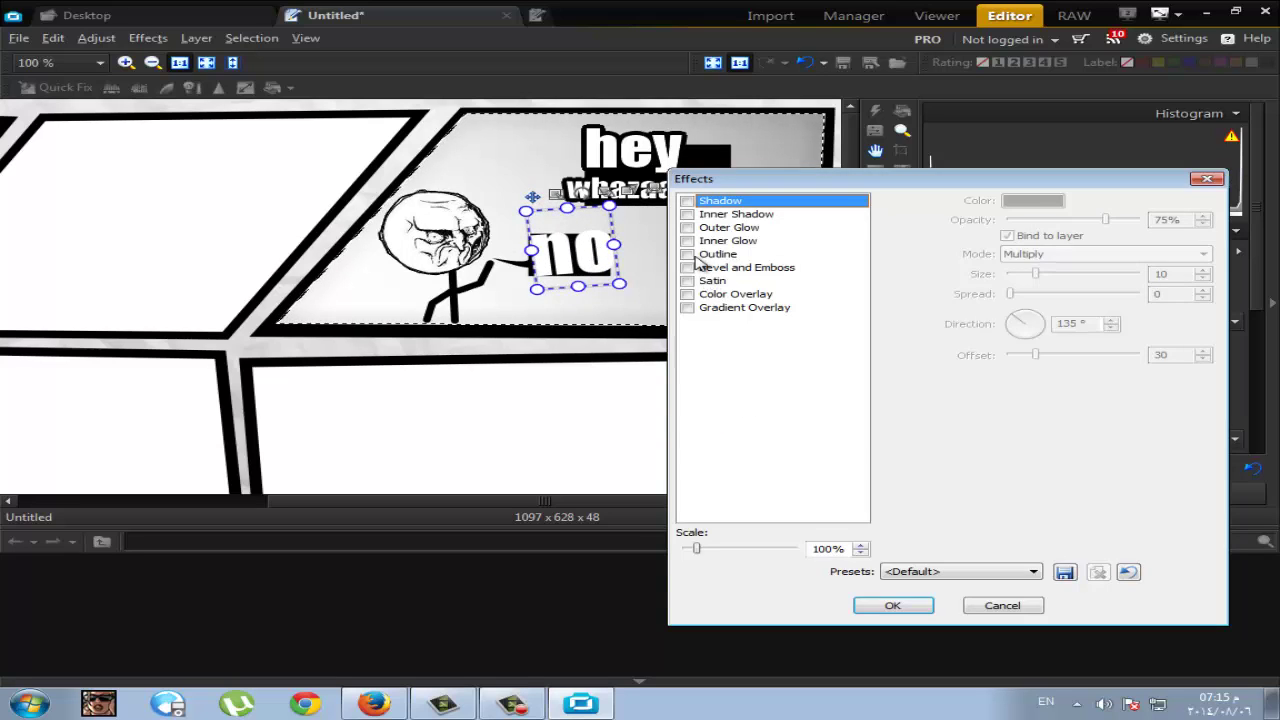
click(696, 257)
drag(1105, 219, 1148, 233)
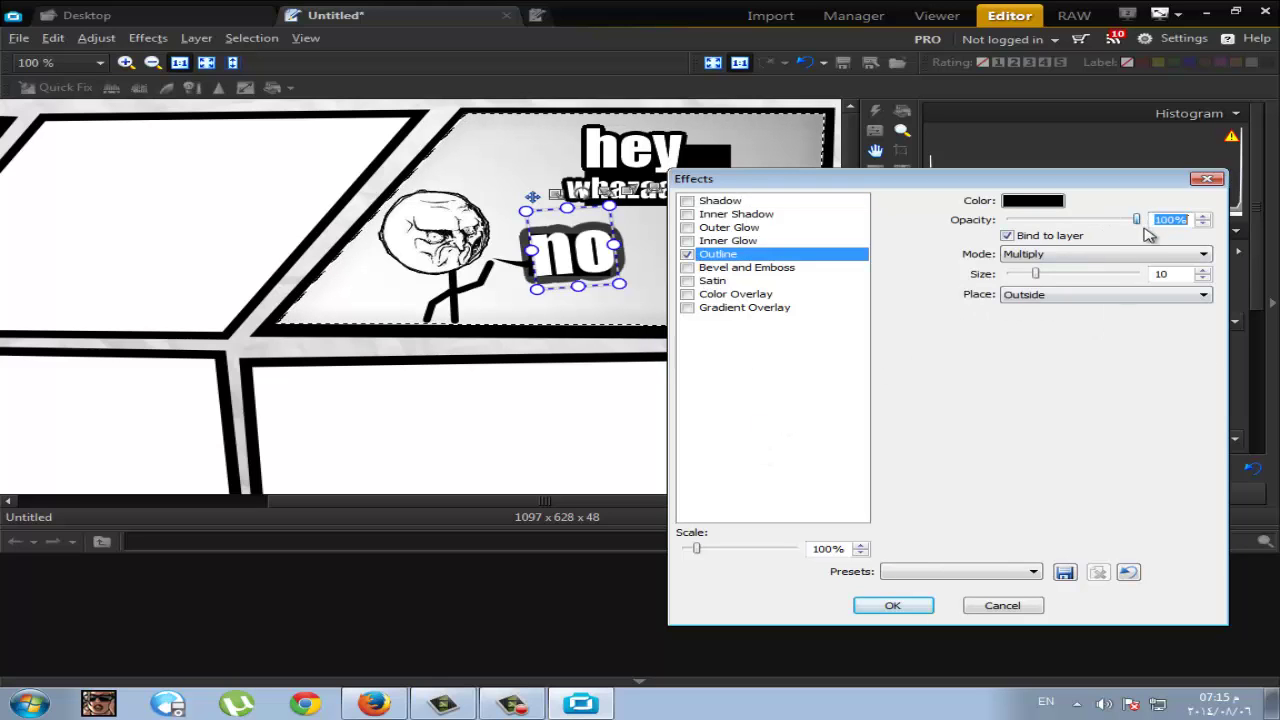
drag(1035, 274, 1022, 274)
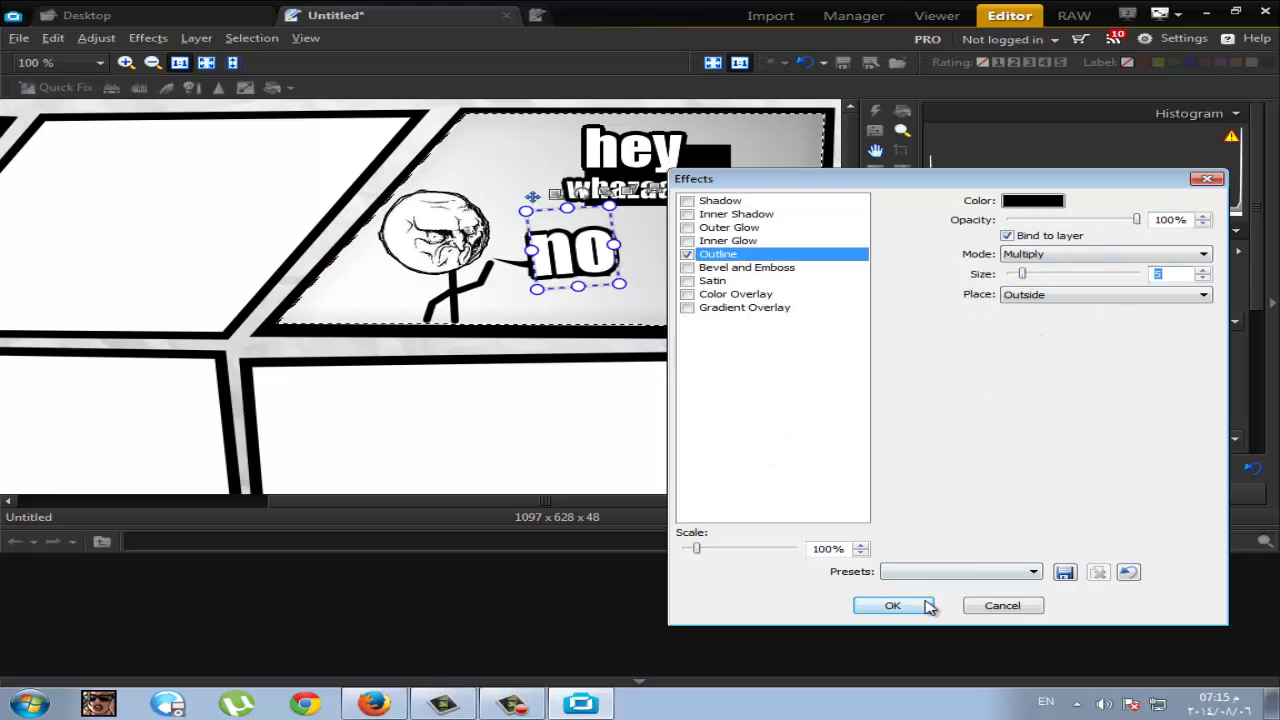
click(893, 605)
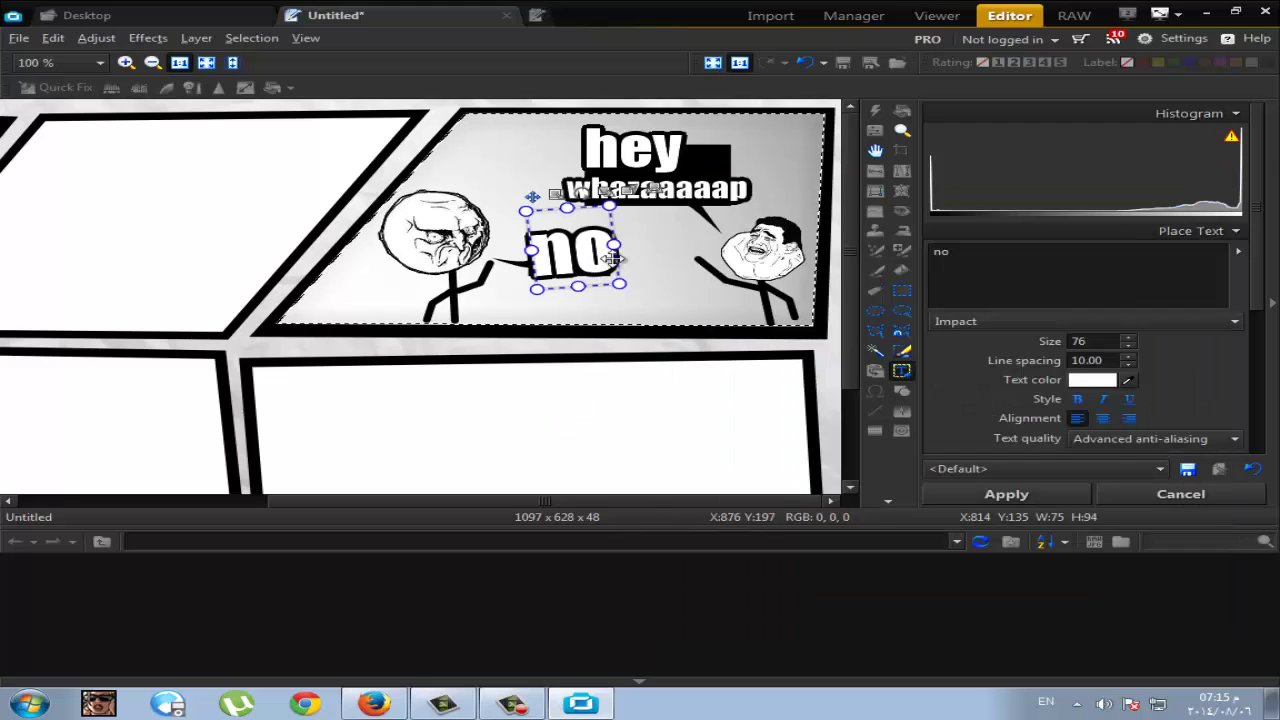
drag(612, 258, 585, 255)
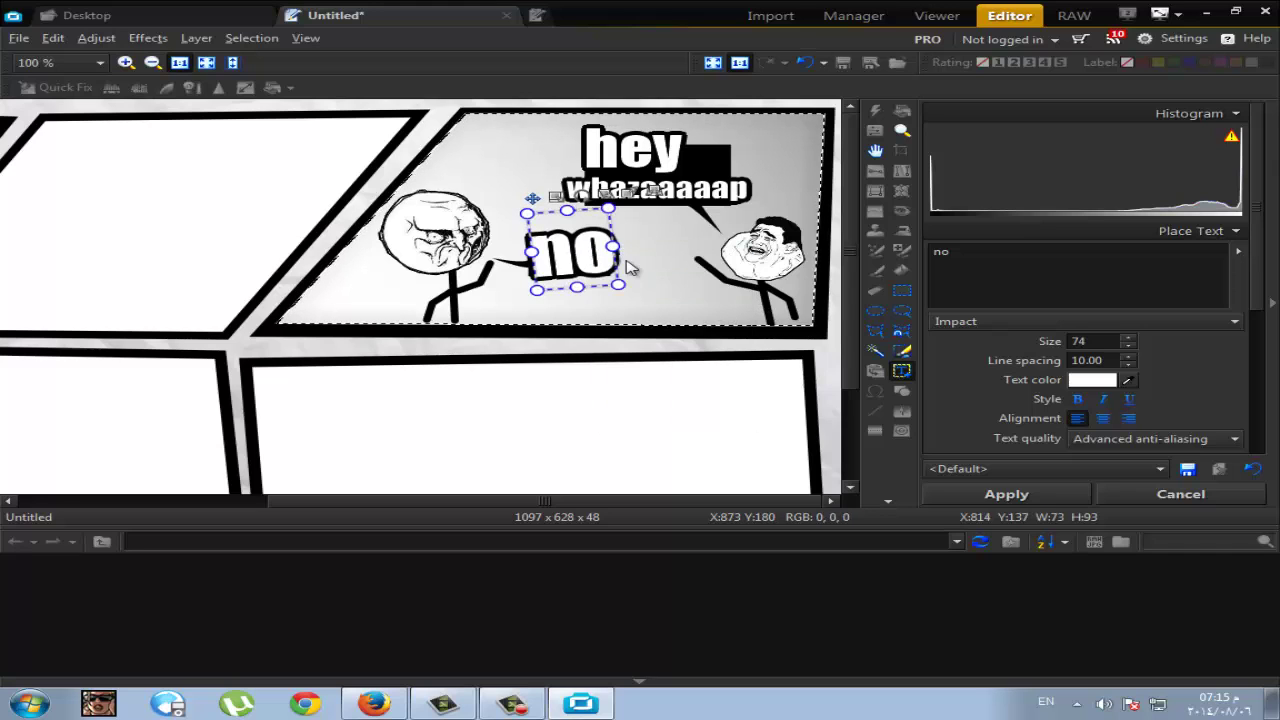
Apply the "no" text and save the comic page as Untitled in PNG format in the comics folder's New folder (2)
click(737, 363)
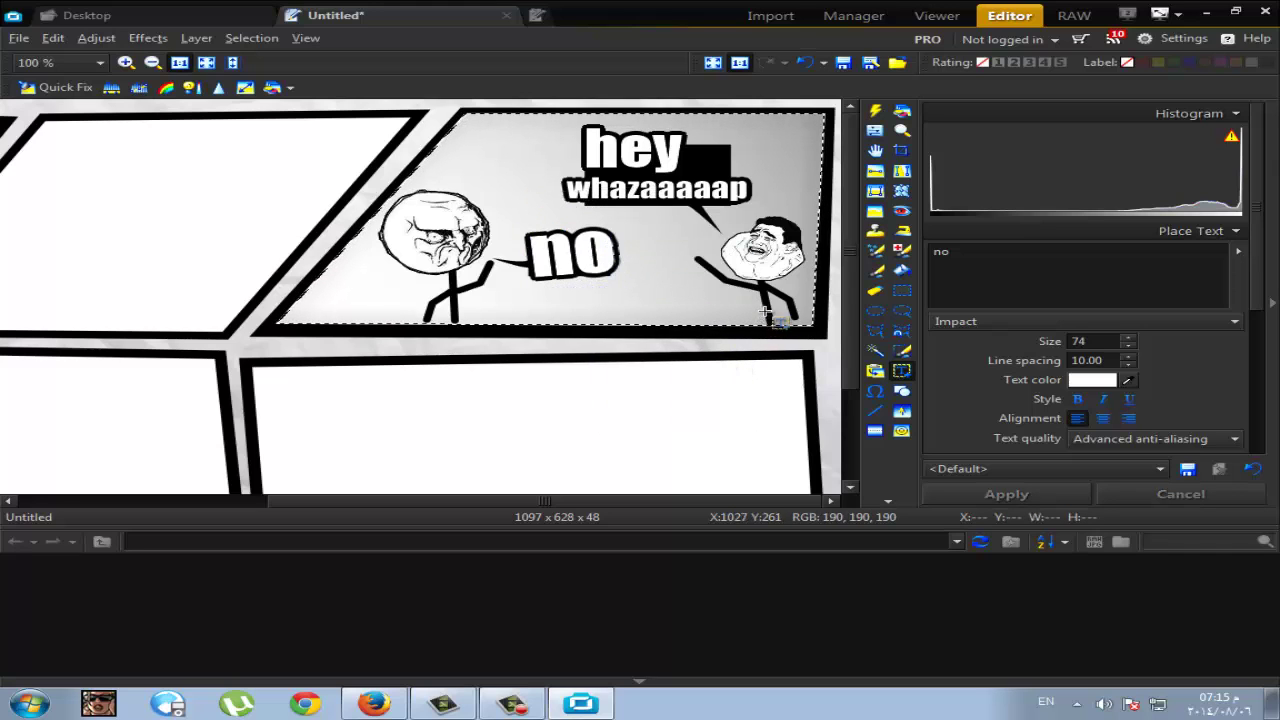
scroll(677, 266, down, 1)
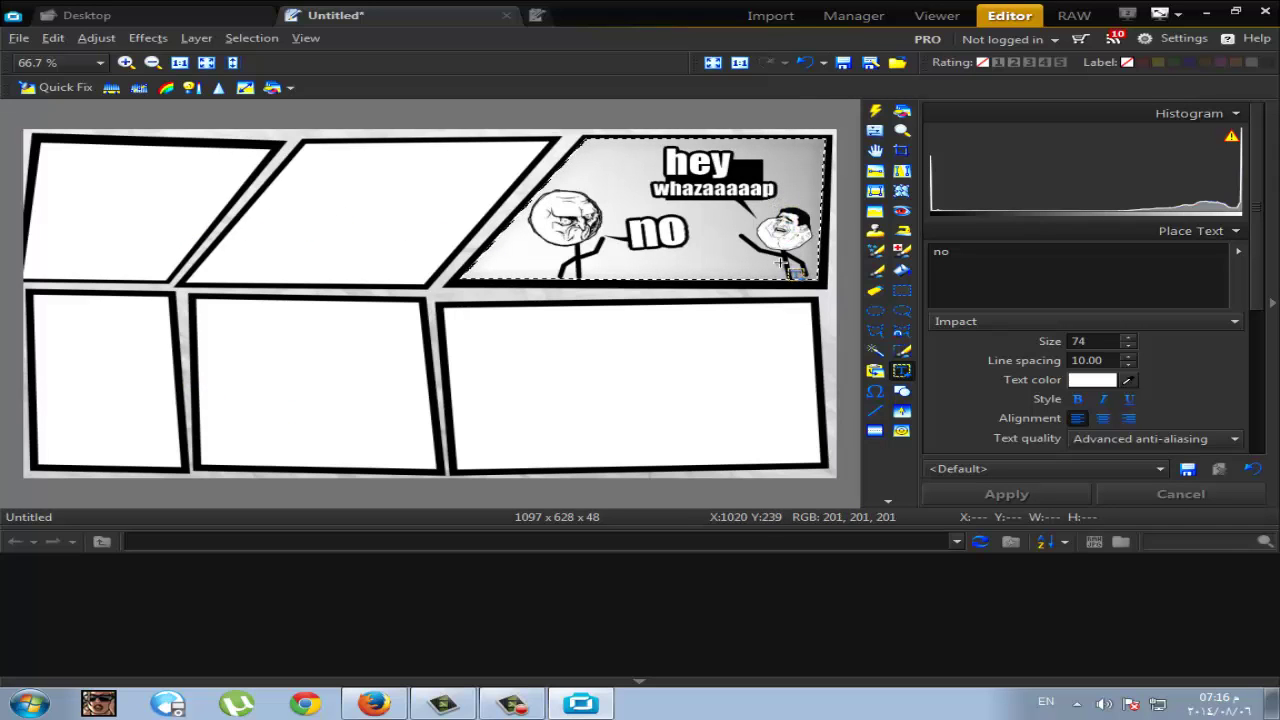
click(842, 64)
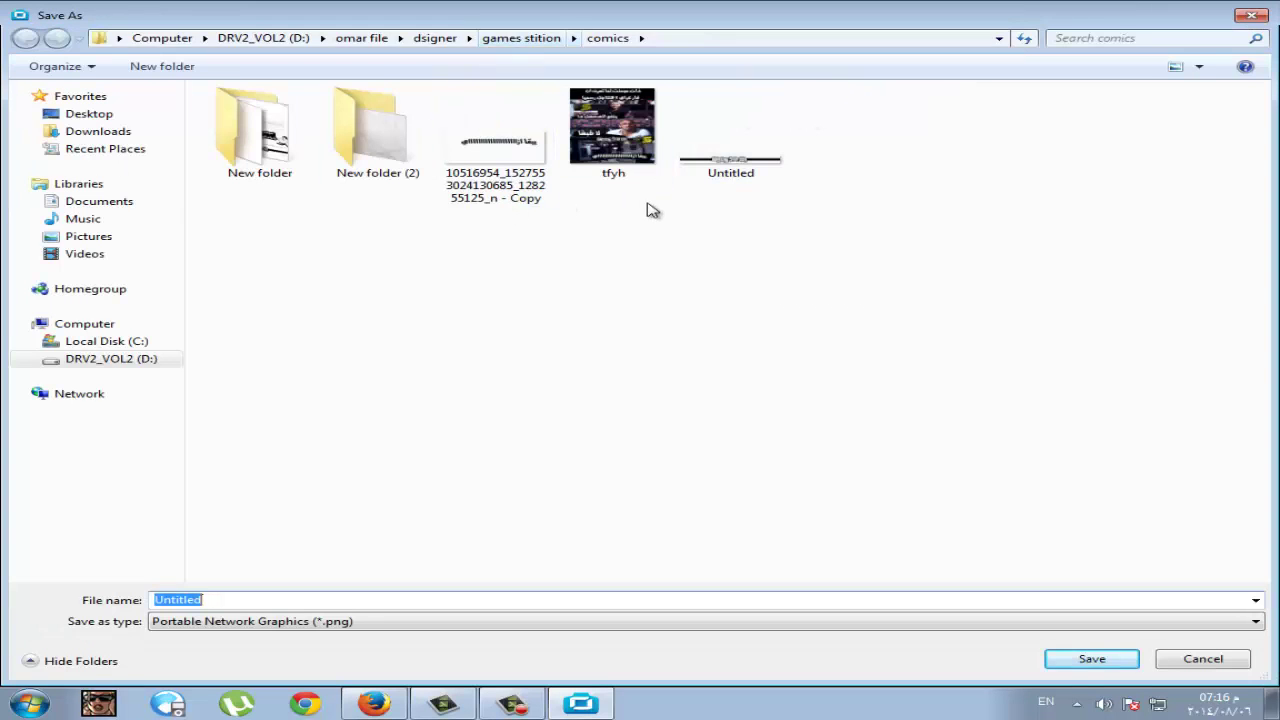
double_click(366, 158)
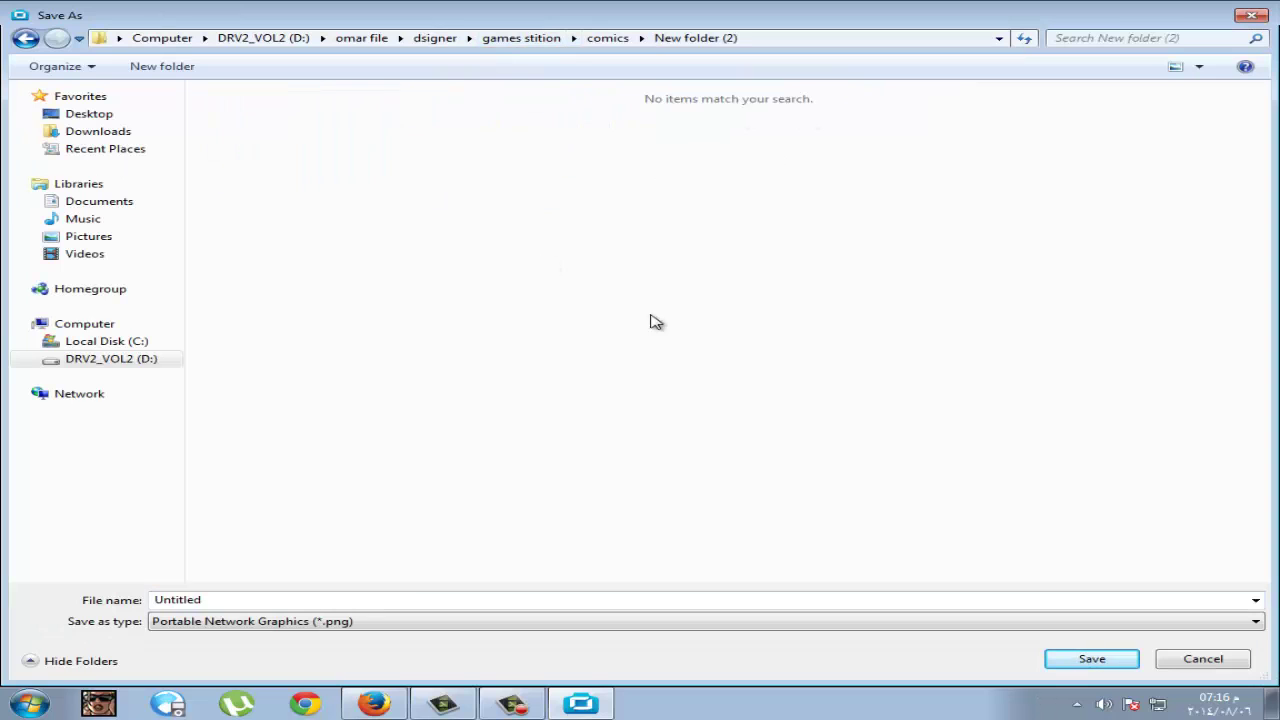
click(1118, 658)
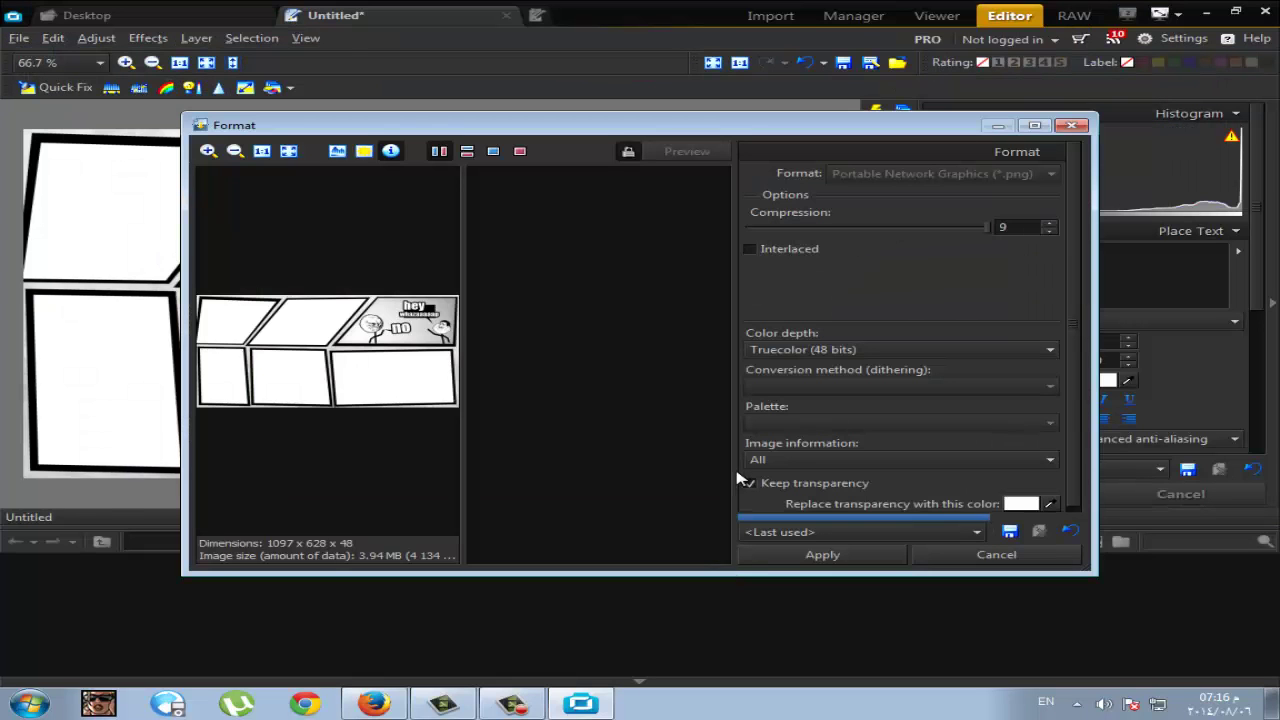
click(848, 555)
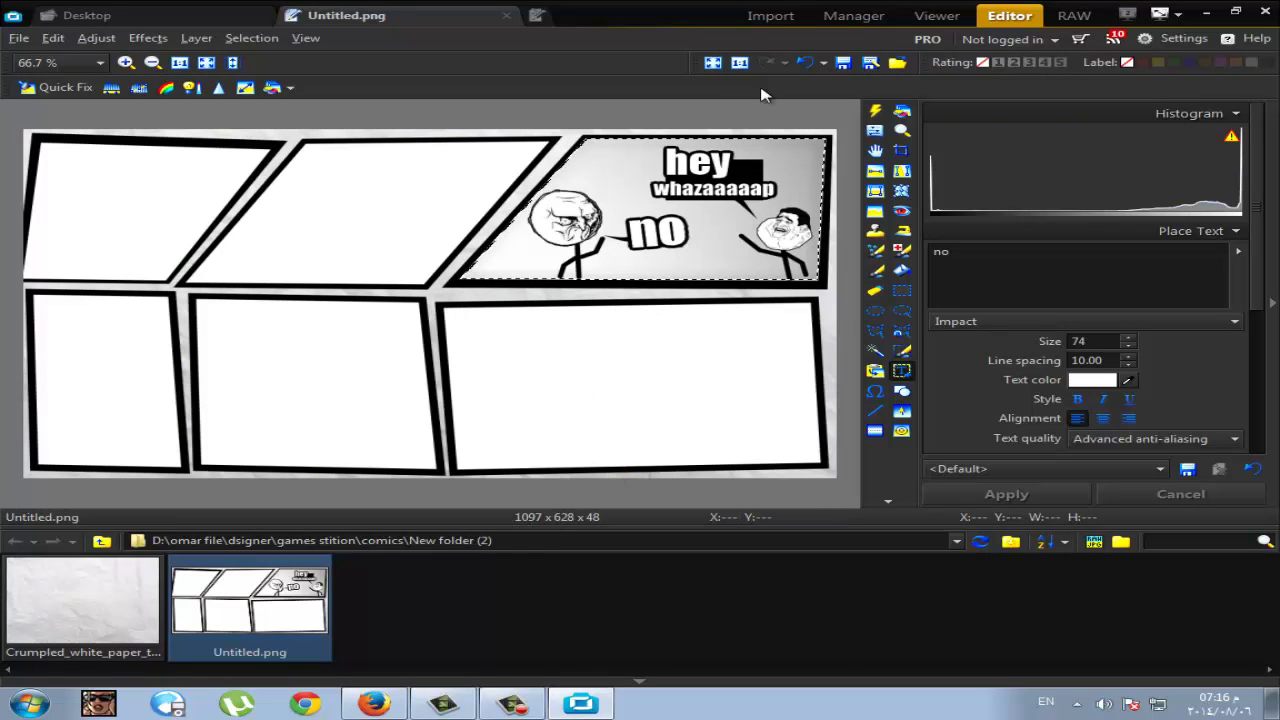
Undo applying the "no" text beside the angry face
click(815, 62)
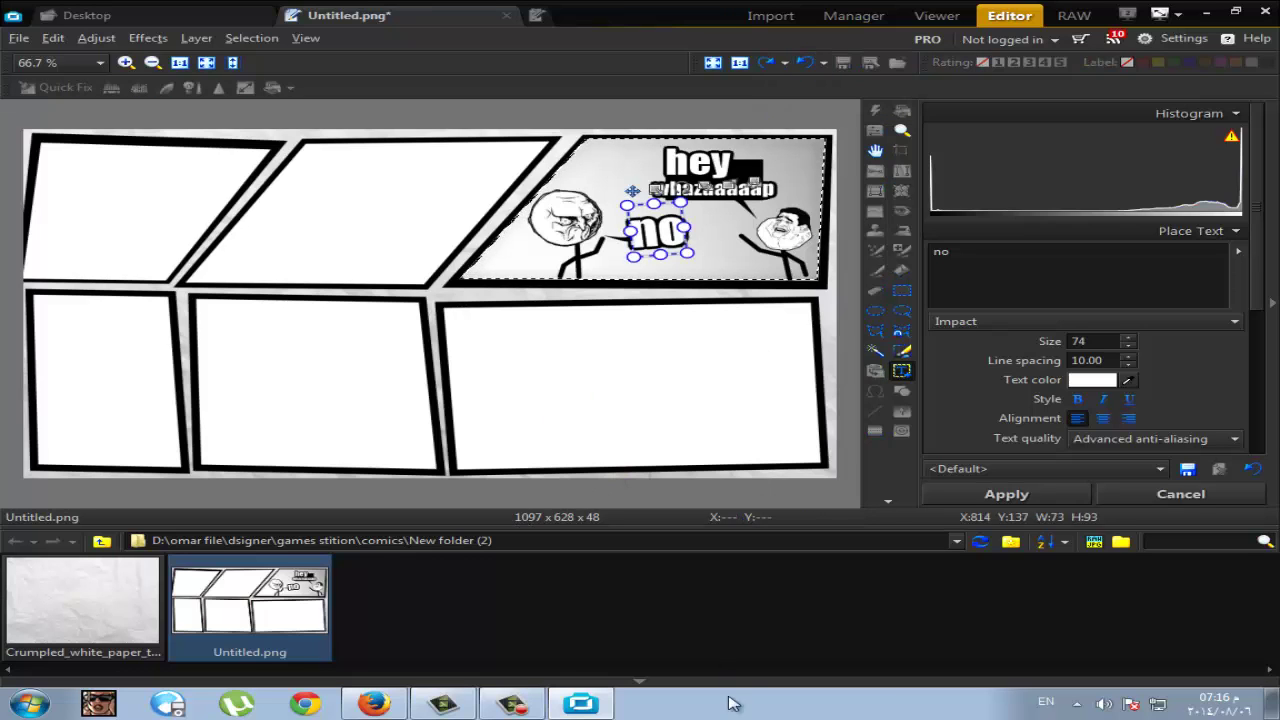
click(513, 705)
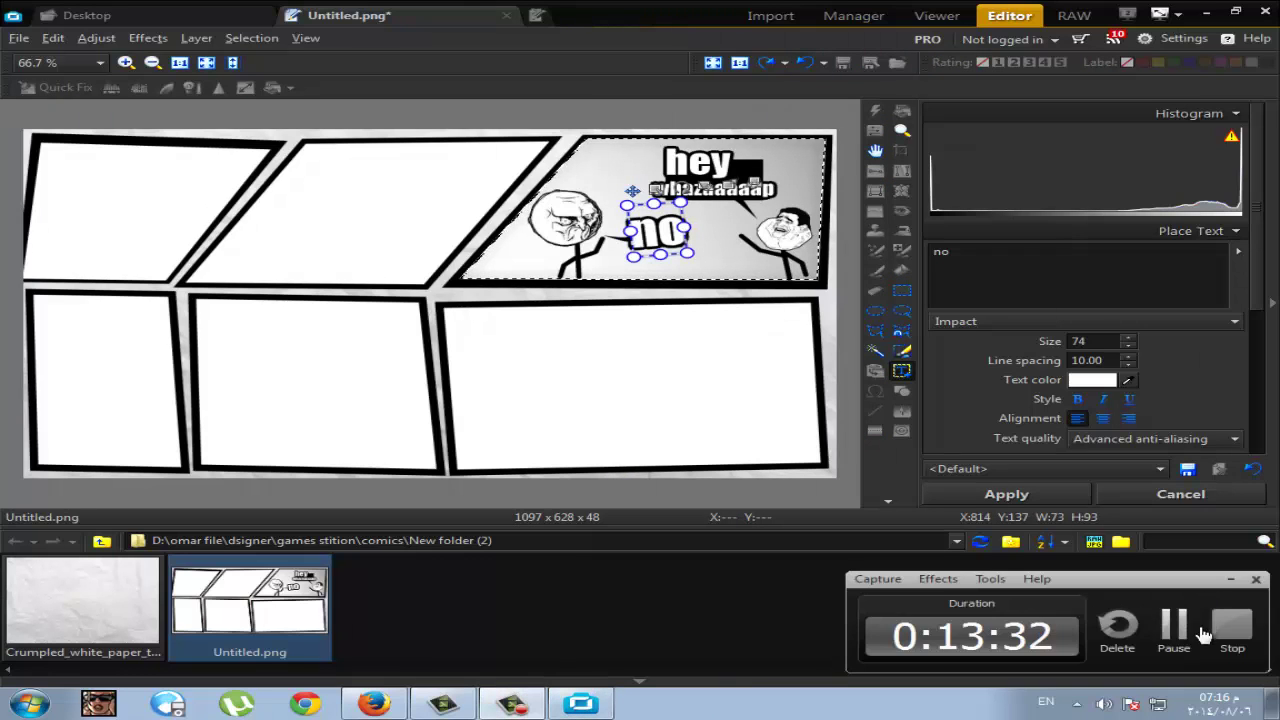